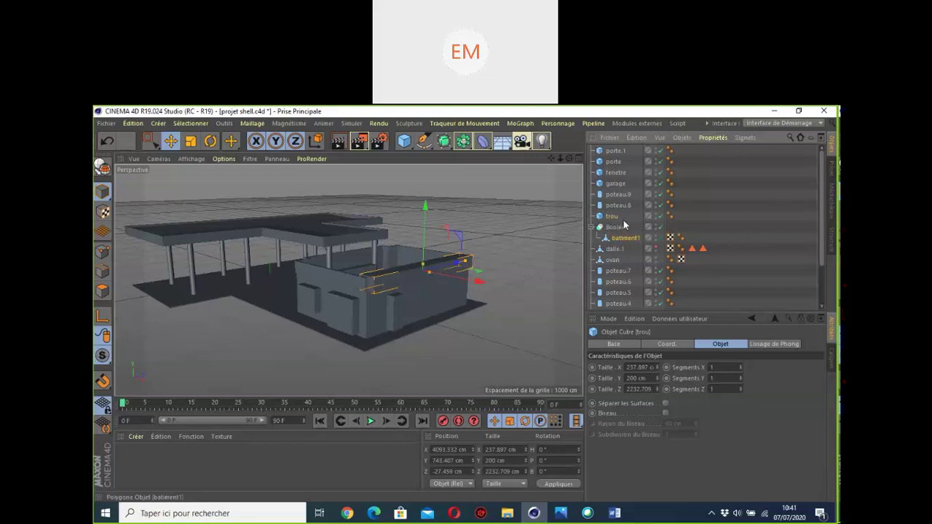
Step: Take batiment1 out of the Boolean and move poteau.9 below trou in the Object Manager
click(617, 238)
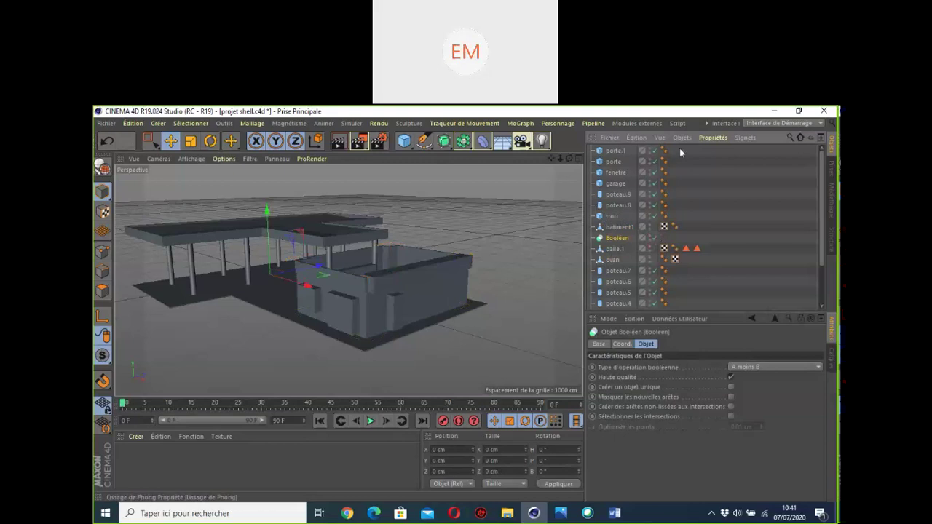
drag(679, 147, 595, 219)
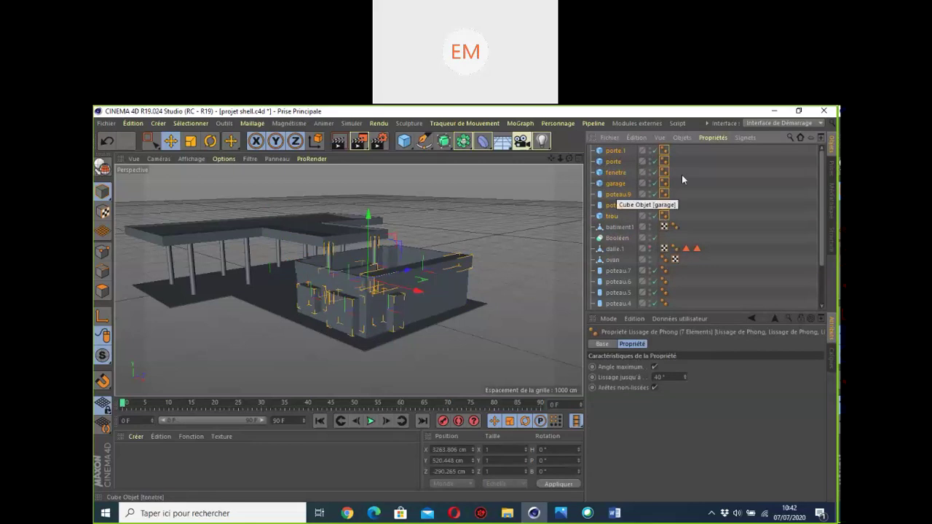
click(618, 193)
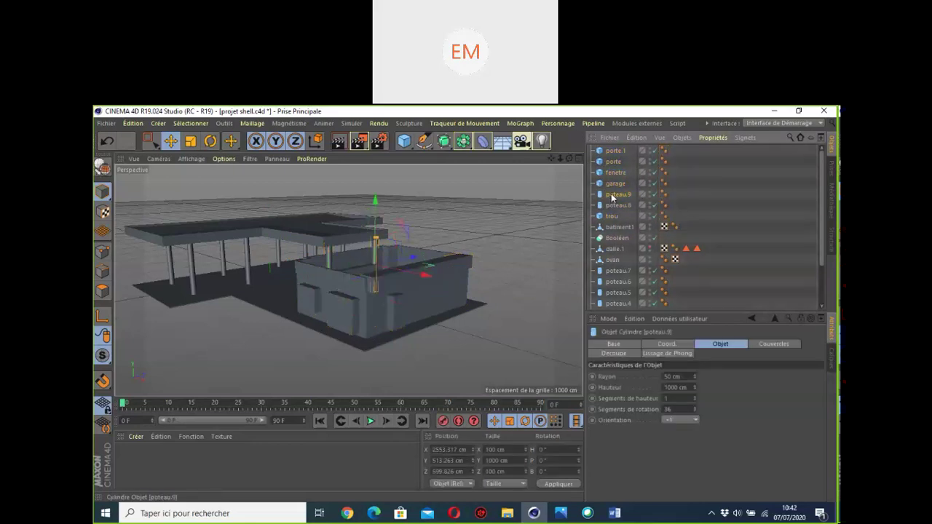
drag(617, 221, 623, 213)
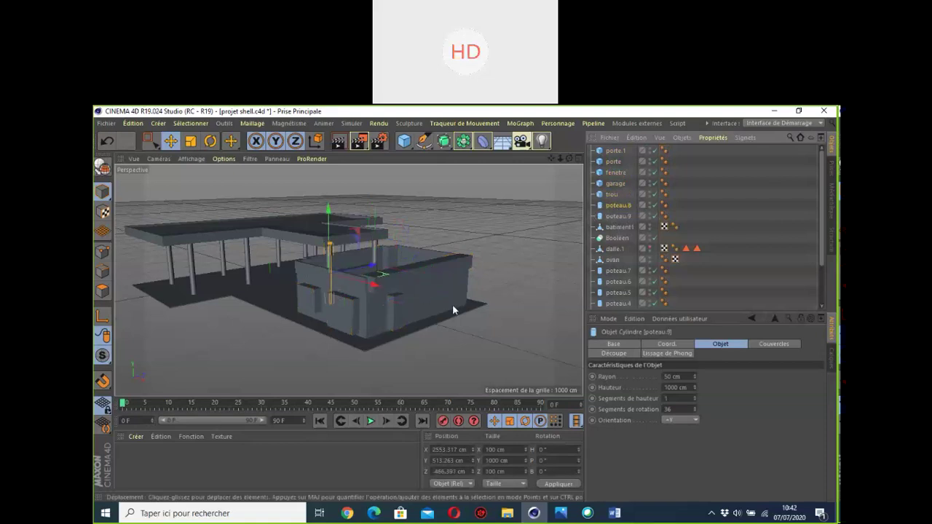
Step: Marquee-select the porte.1 through trou door, window, garage and hole cubes together
scroll(332, 264, up, 3)
scroll(517, 248, up, 2)
scroll(516, 248, down, 2)
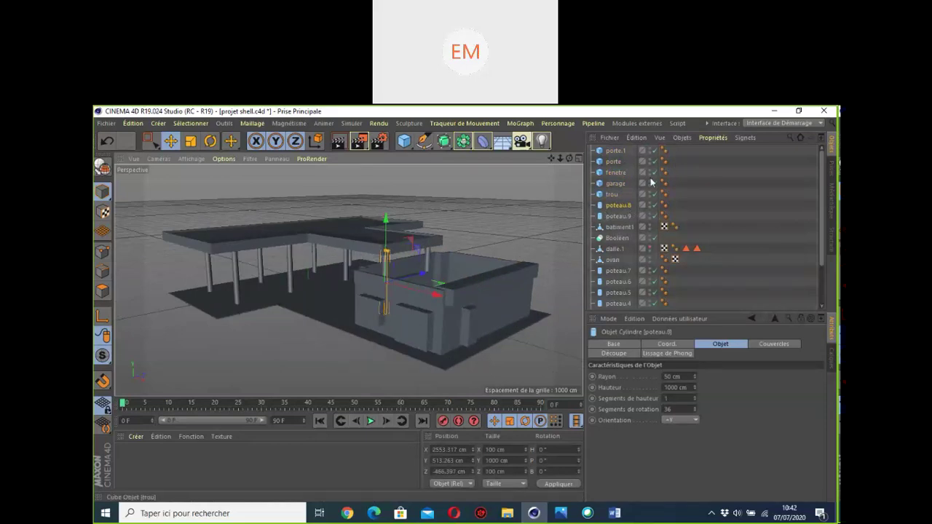
drag(682, 148, 602, 200)
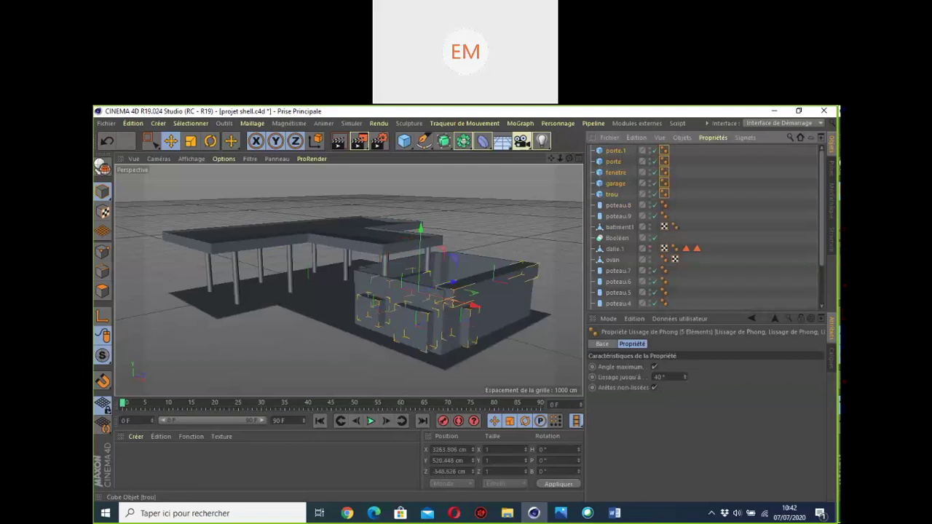
drag(552, 158, 320, 275)
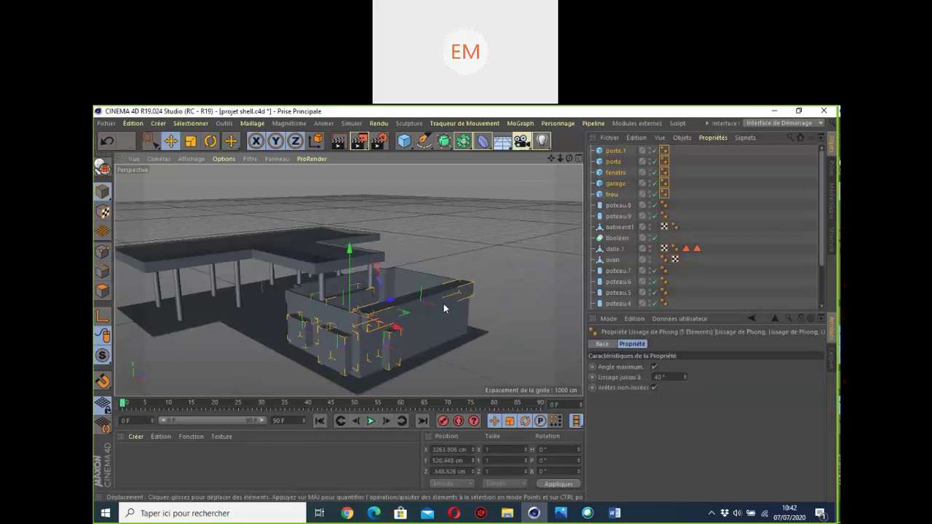
Step: Group the selected door, window, garage and hole cubes under a new null with Grouper les objets
right_click(610, 153)
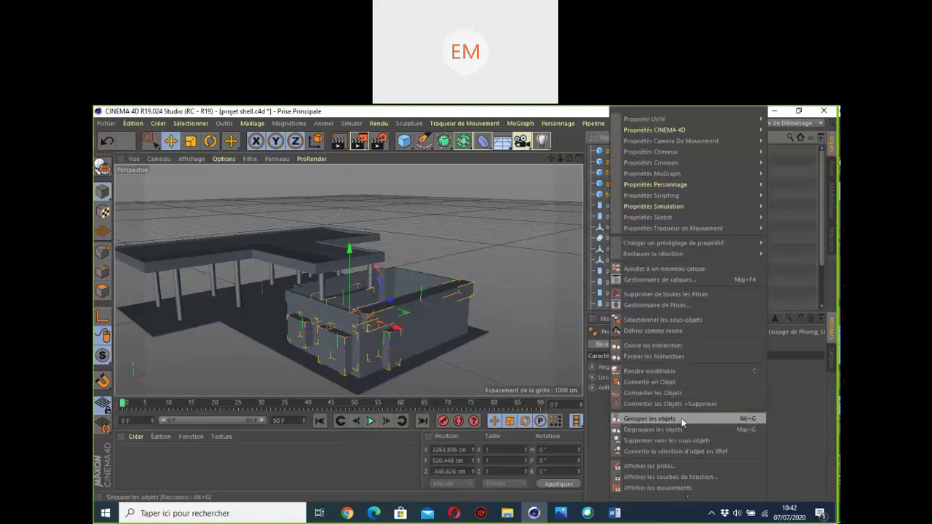
click(680, 417)
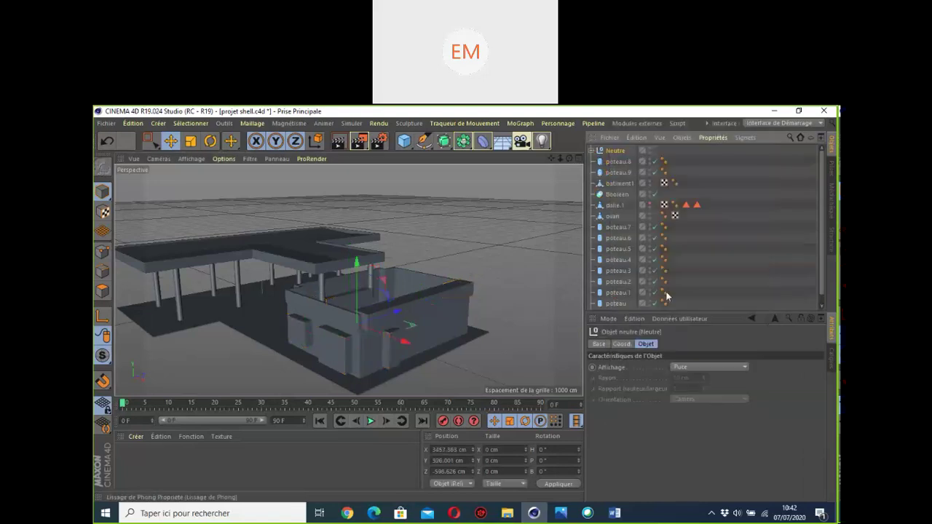
click(591, 150)
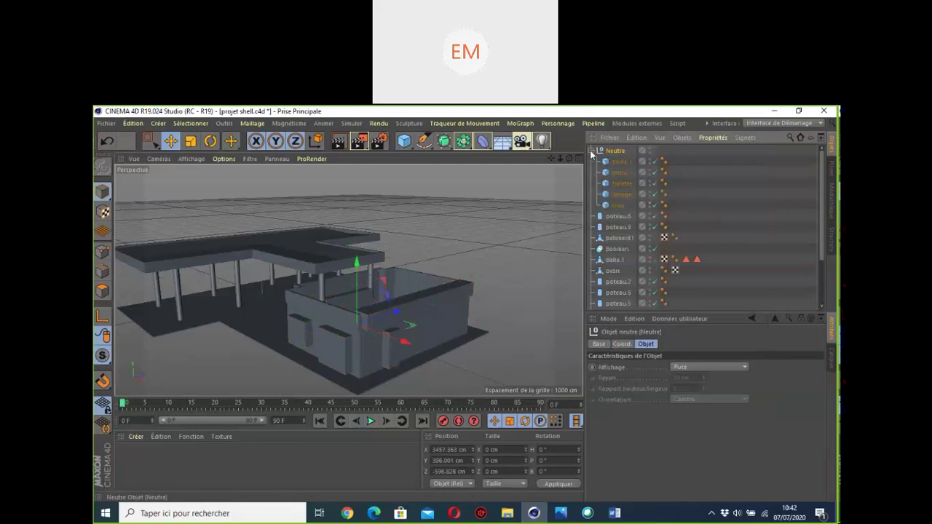
click(591, 151)
Step: Rename the Neutre null to trous and place it inside Booléen
double_click(616, 151)
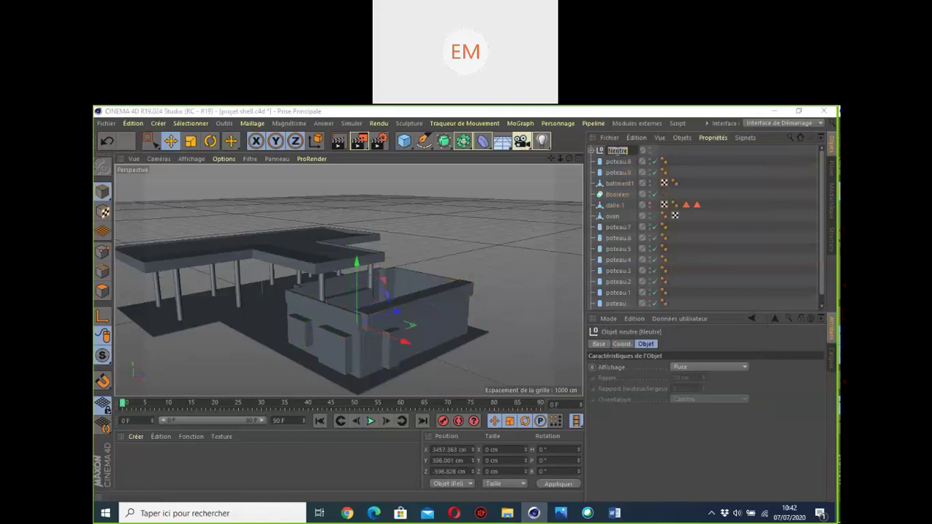
text(H)
key(Return)
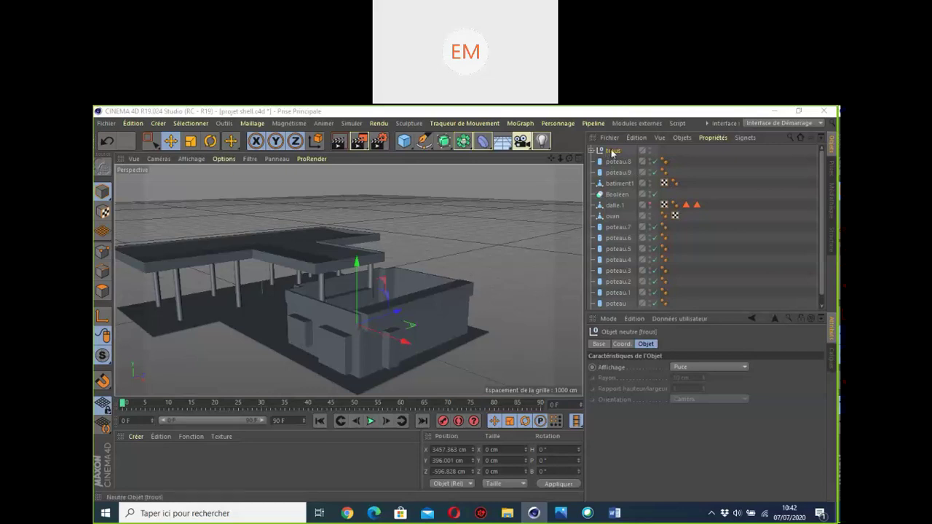
mouse_move(613, 151)
mouse_down()
mouse_move(620, 202)
mouse_move(615, 195)
mouse_up()
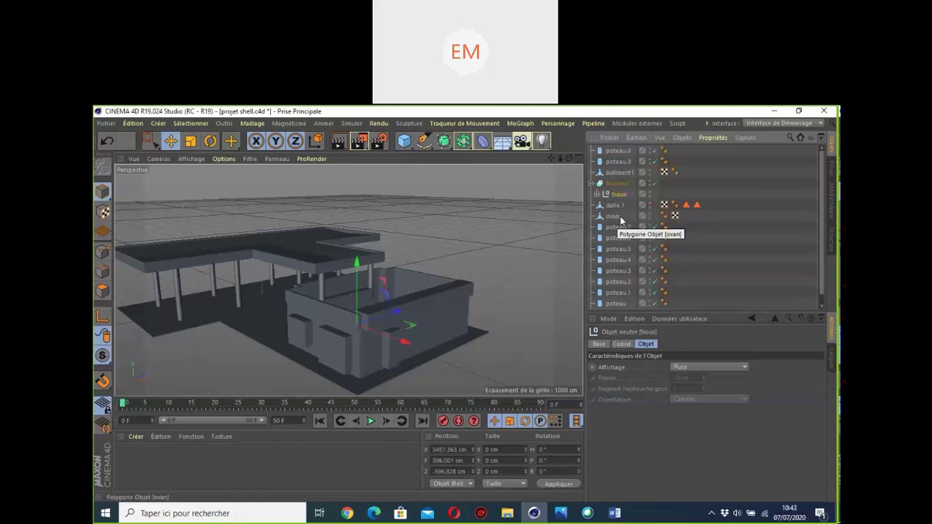
Step: Put batiment1 into Booléen above trous and orbit to inspect the cut door and window openings
click(613, 173)
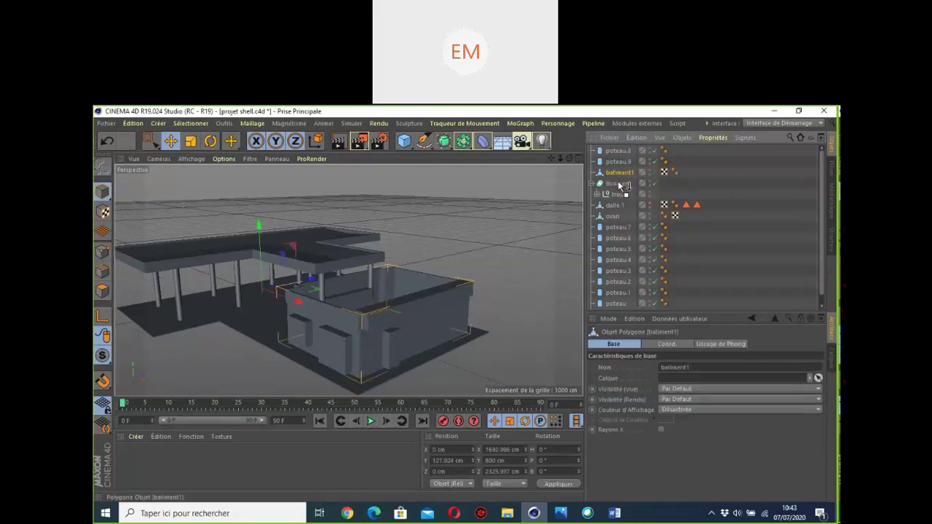
drag(618, 182, 618, 183)
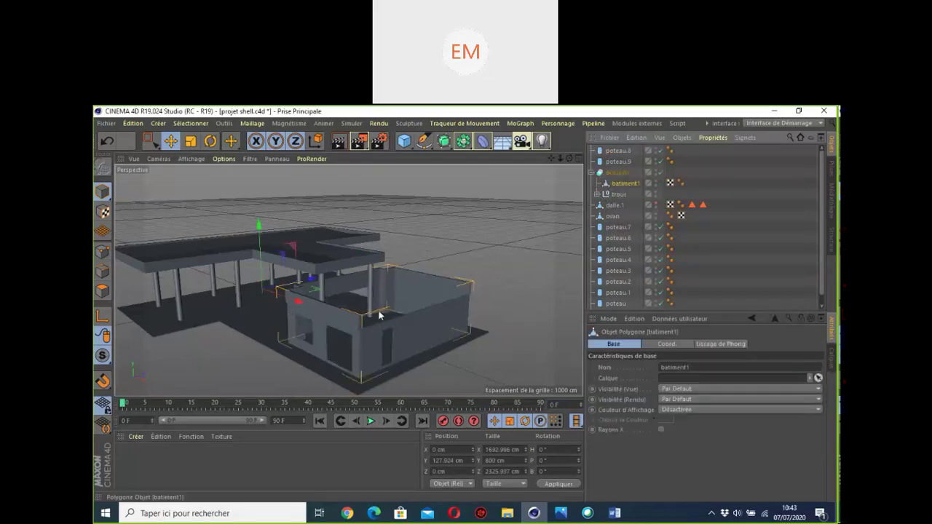
alt+drag(337, 356, 339, 357)
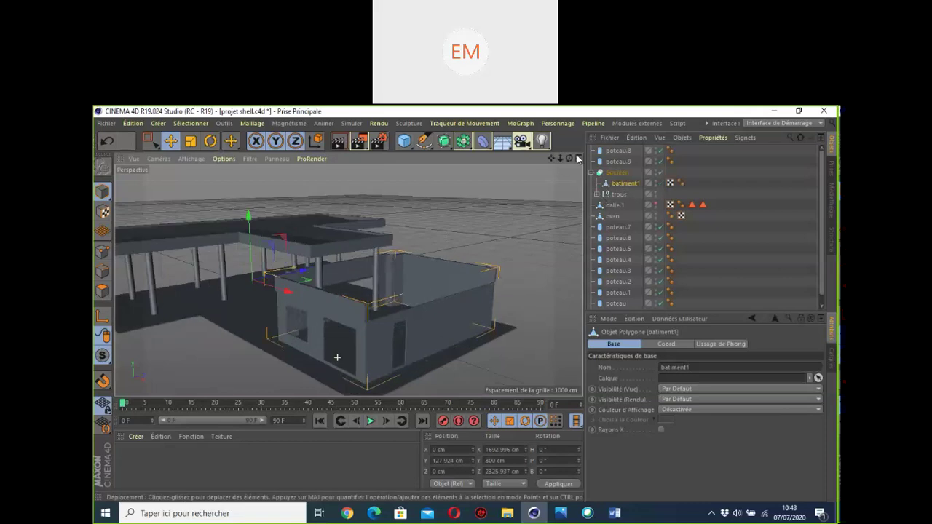
mouse_move(348, 280)
alt+mouse_down()
mouse_move(495, 281)
mouse_move(378, 276)
mouse_move(407, 273)
mouse_move(430, 233)
mouse_move(357, 281)
mouse_move(422, 294)
mouse_move(364, 281)
alt+mouse_up()
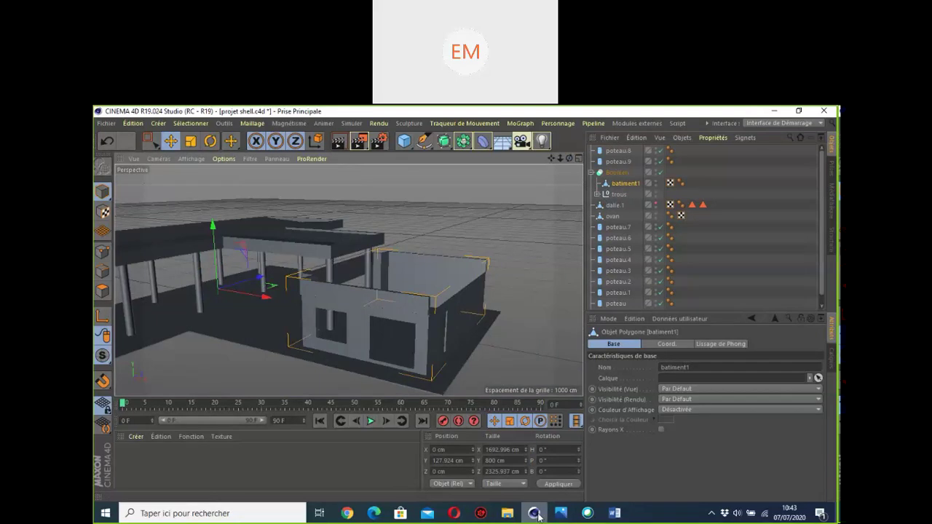
click(560, 518)
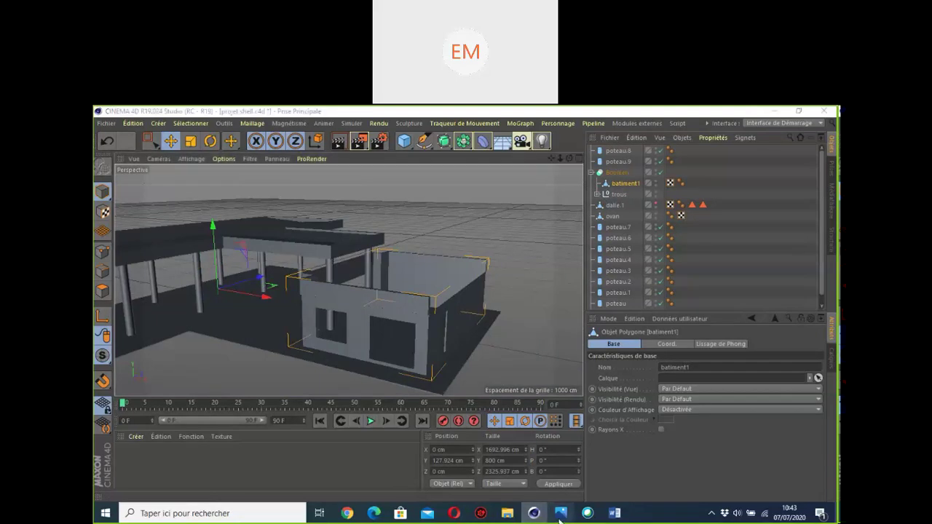
scroll(541, 393, down, 1)
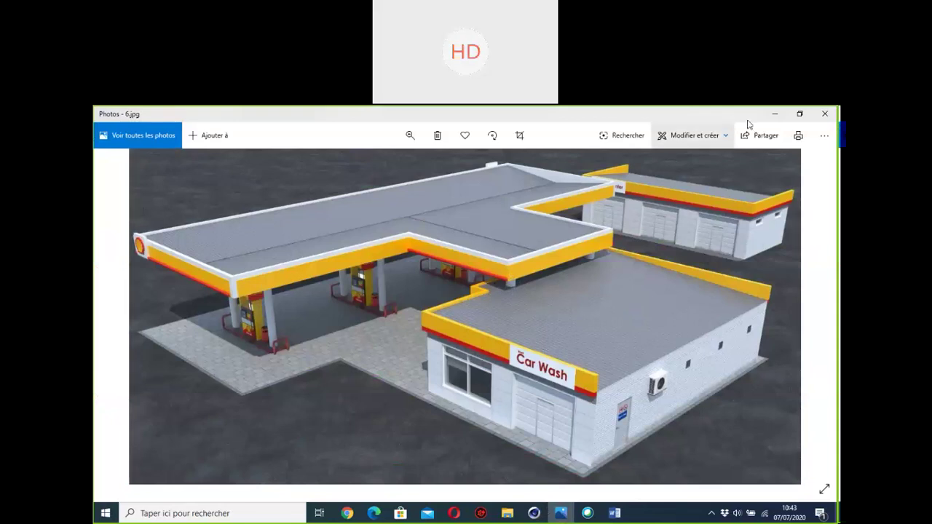
click(774, 113)
drag(569, 158, 558, 174)
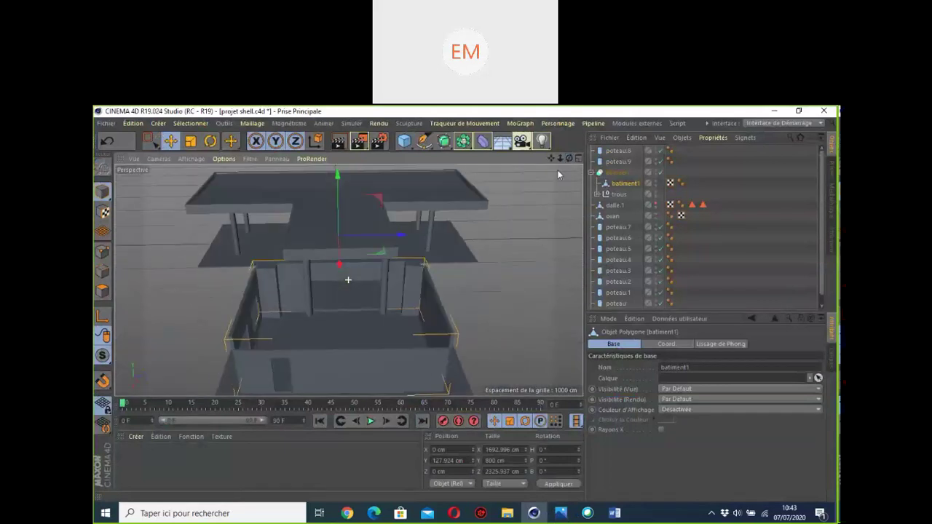
Step: Nudge the poteau.8 column along X to sit near the building
click(310, 287)
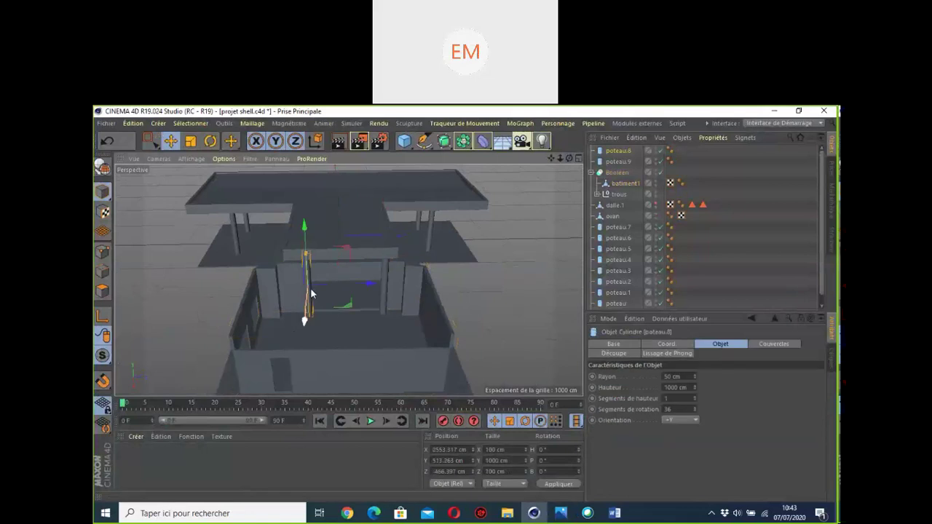
drag(370, 290, 448, 285)
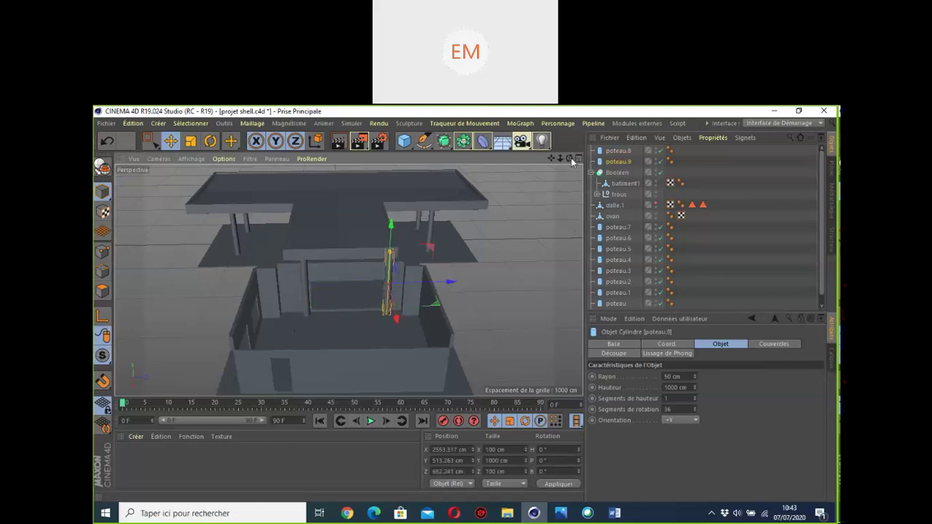
drag(570, 158, 663, 157)
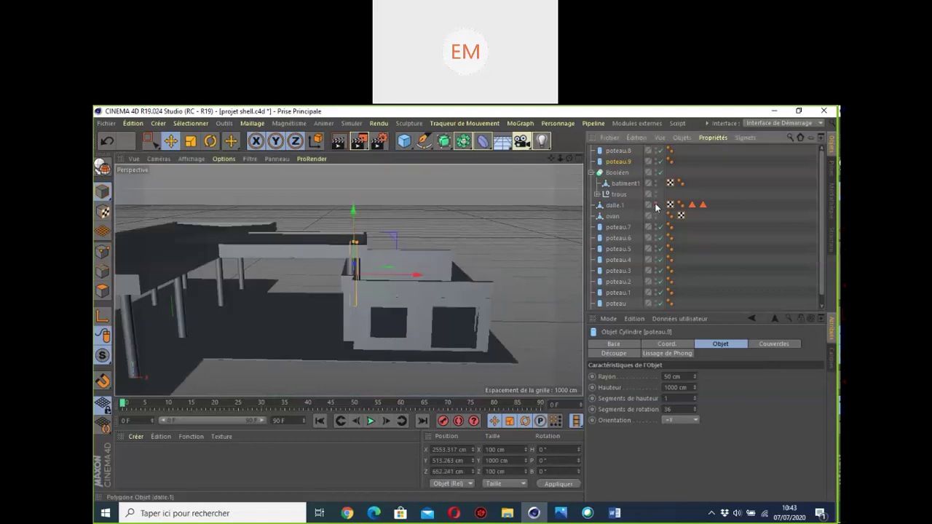
scroll(408, 305, down, 2)
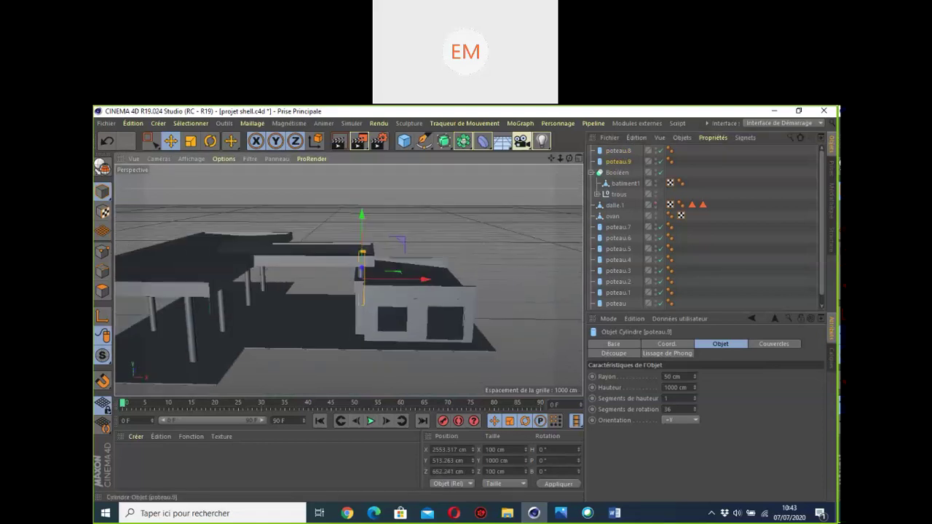
alt+drag(342, 277, 552, 164)
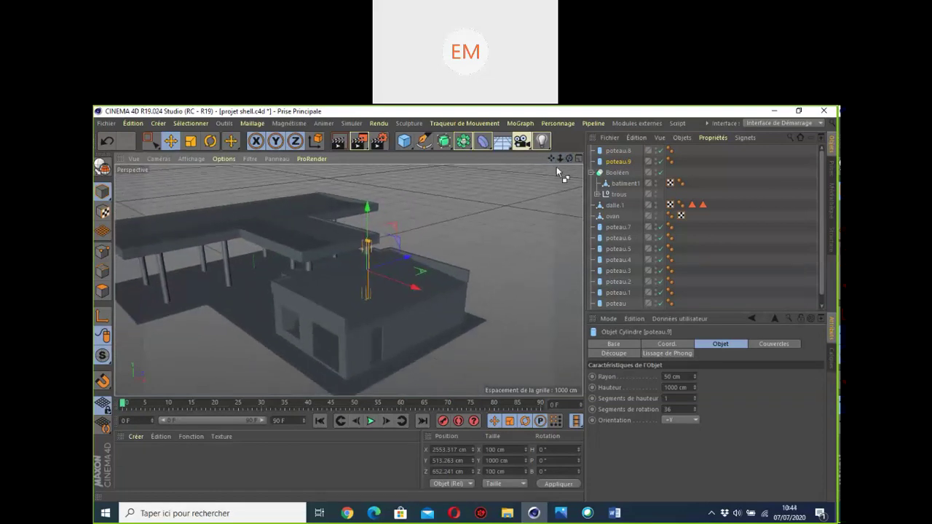
Step: Save the project and bring up the reference gas station photo 6.jpg
key(ctrl+s)
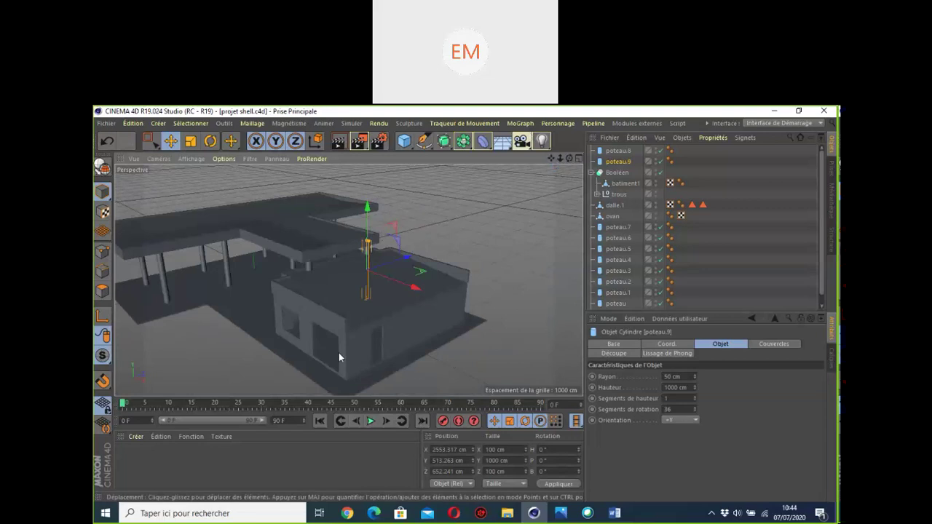
scroll(339, 355, up, 2)
drag(551, 158, 569, 158)
scroll(416, 243, up, 2)
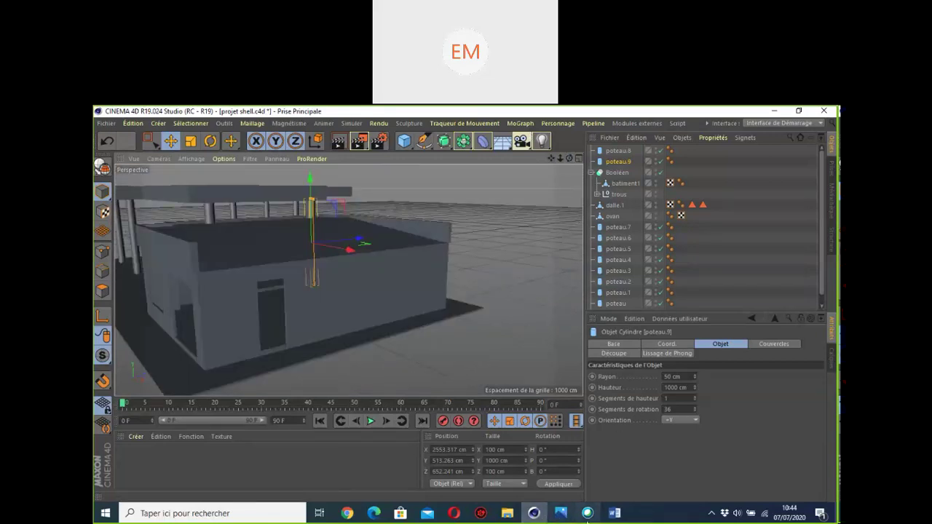
click(562, 517)
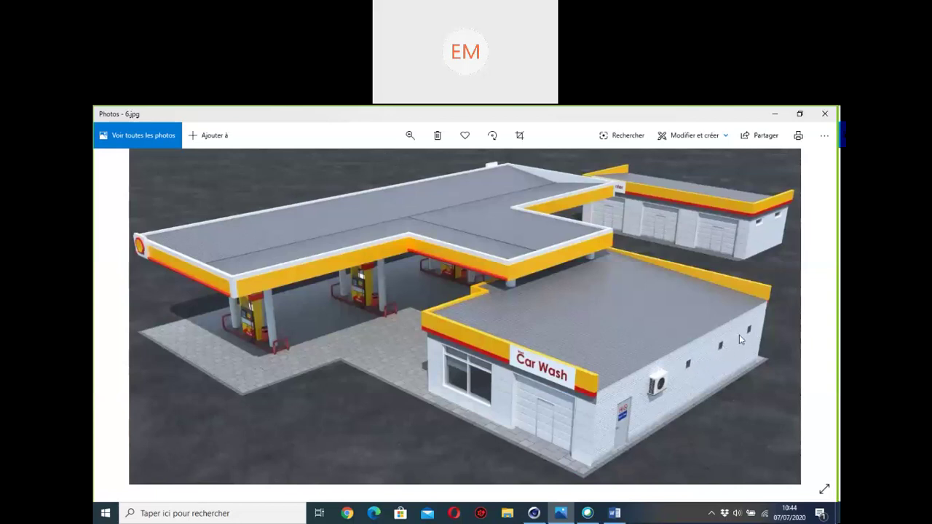
click(774, 114)
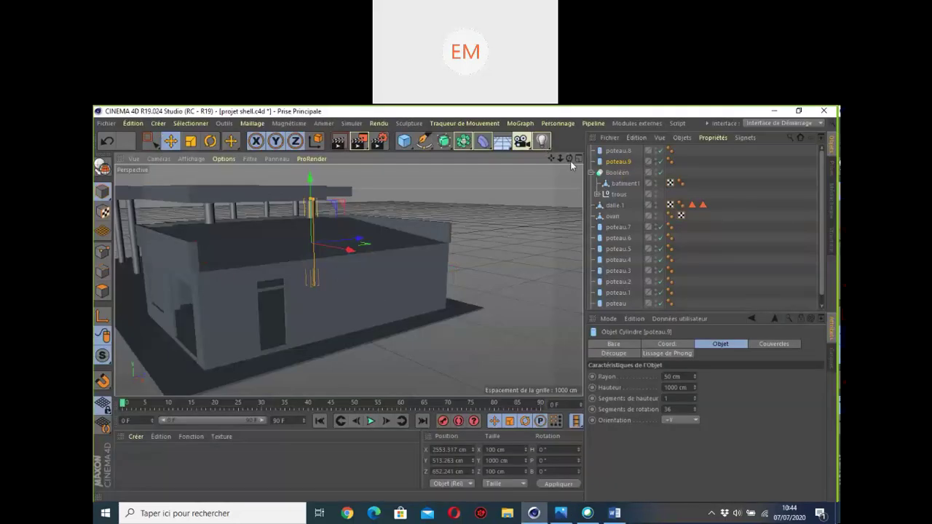
drag(569, 159, 547, 169)
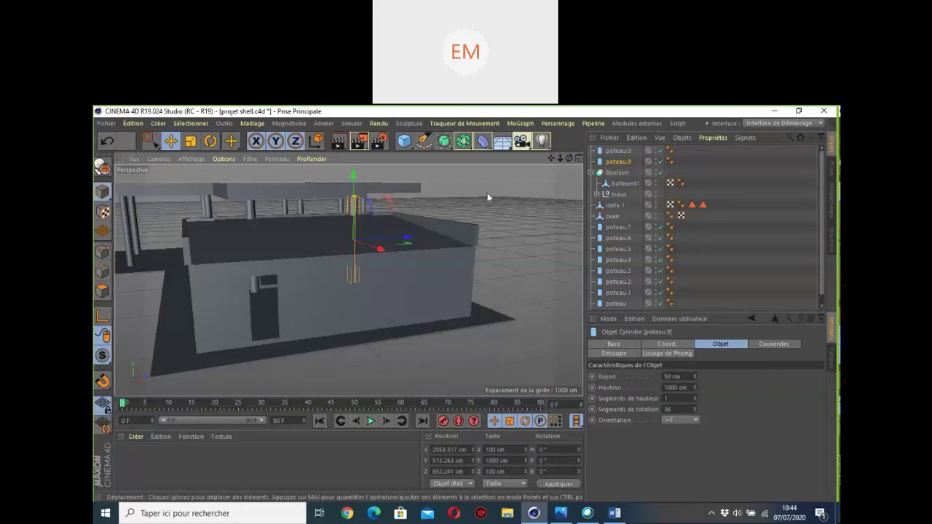
drag(550, 157, 484, 175)
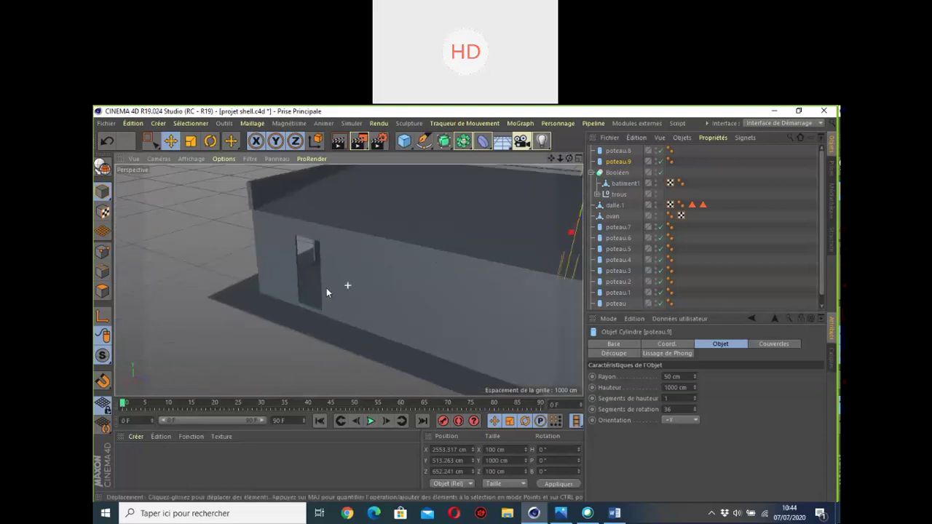
alt+drag(326, 289, 274, 246)
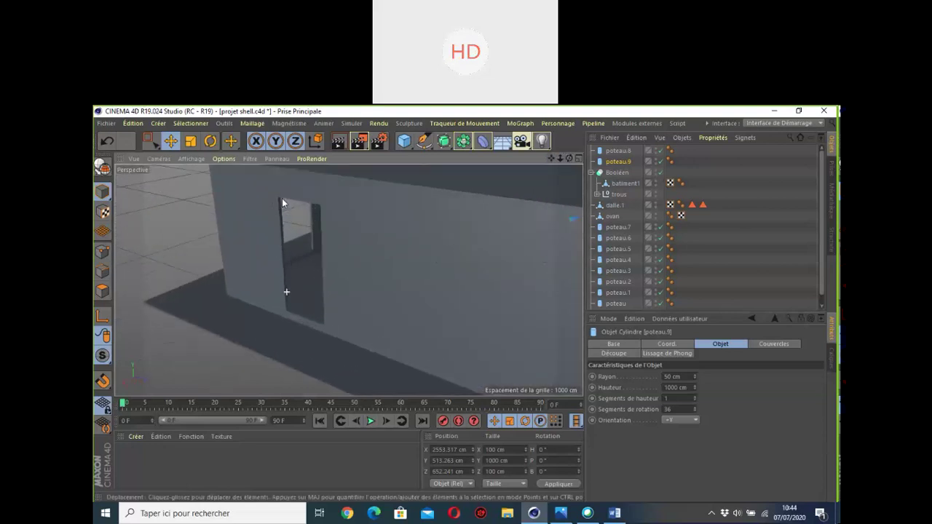
drag(569, 158, 556, 155)
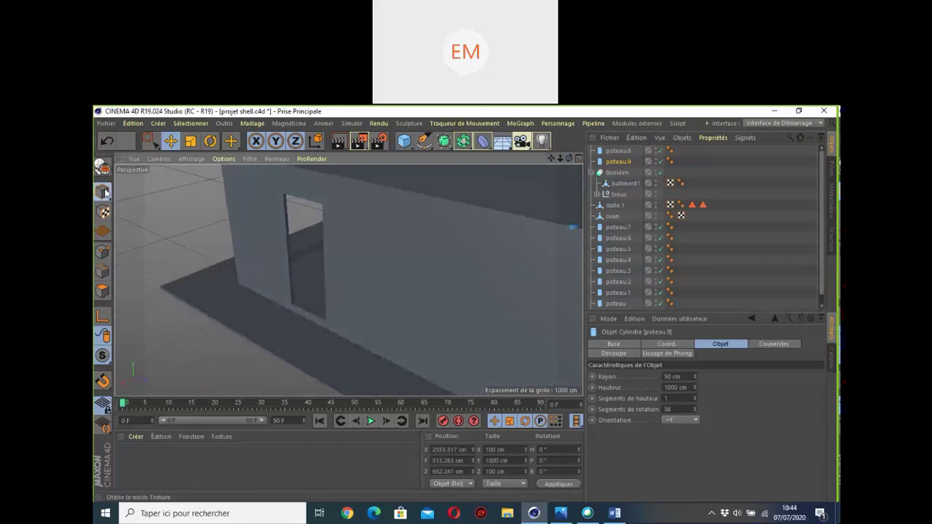
click(172, 141)
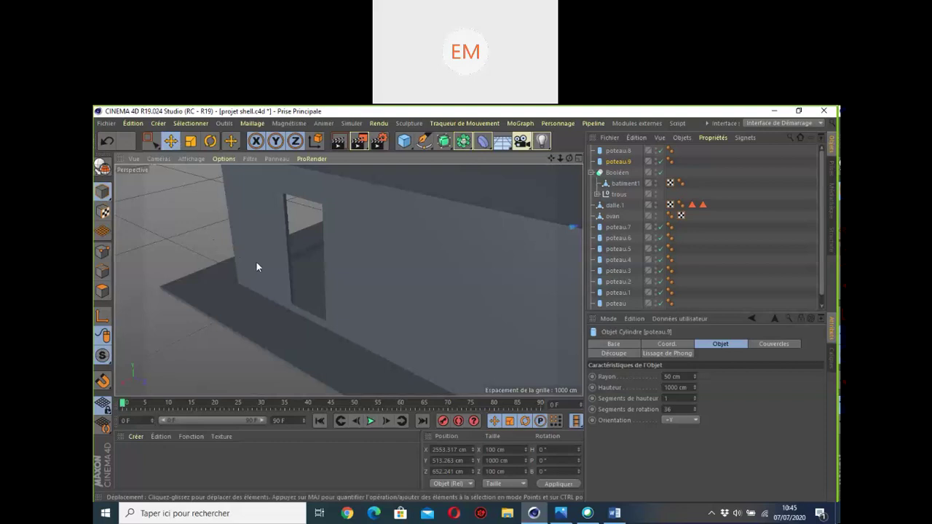
click(286, 242)
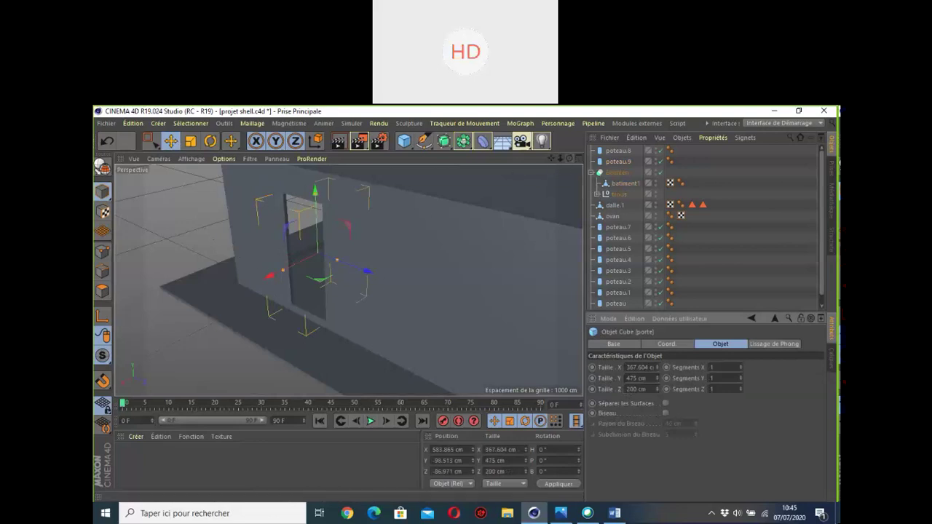
Step: Copy the porte cube as porte.2, shrink it to 70.732 cm and raise it to Y 72.338 cm
drag(570, 158, 649, 163)
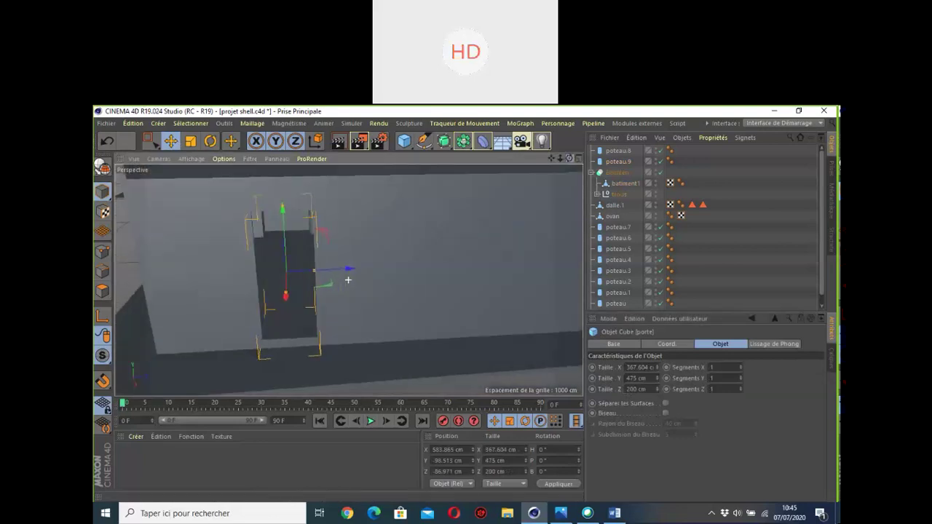
ctrl+drag(354, 275, 525, 277)
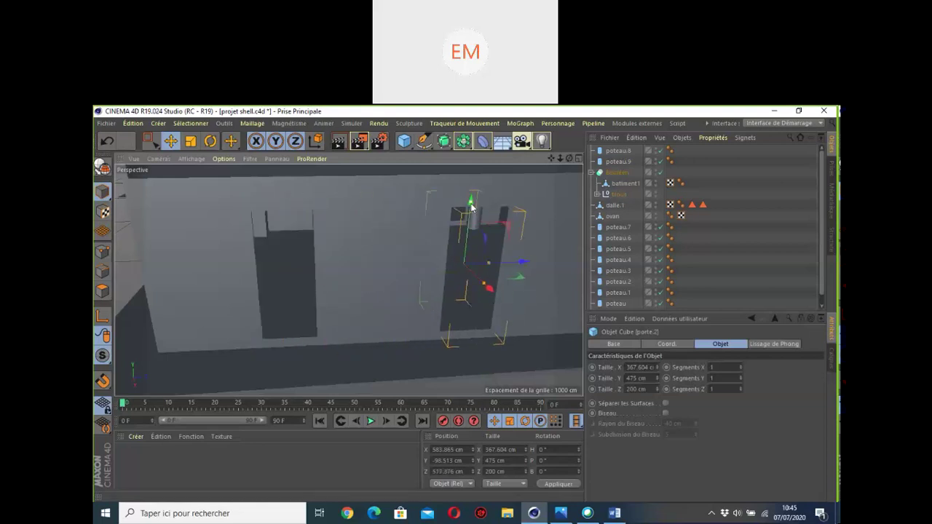
drag(471, 207, 473, 260)
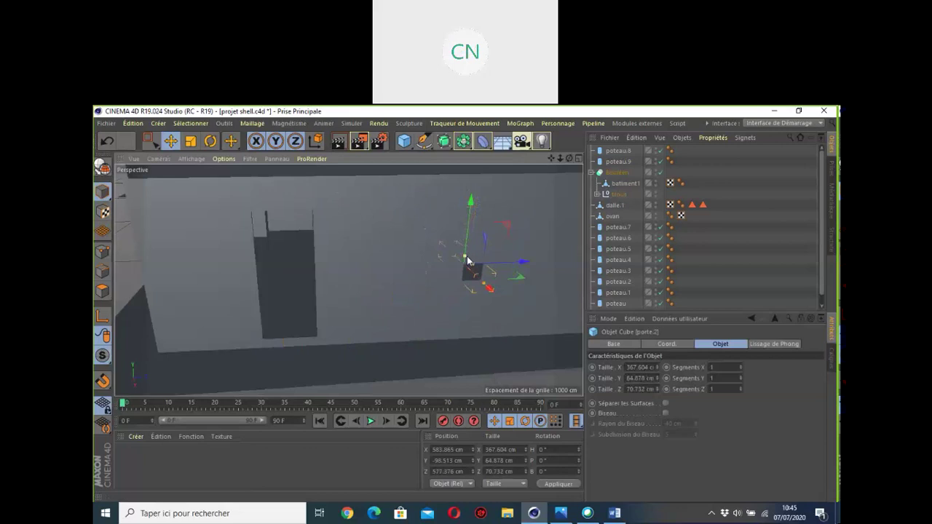
scroll(470, 274, down, 3)
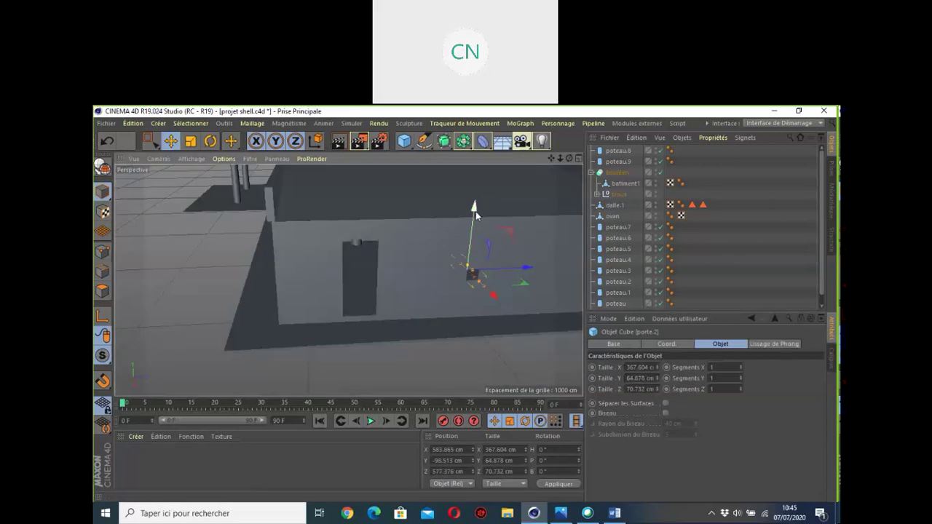
drag(476, 209, 468, 186)
drag(551, 158, 446, 173)
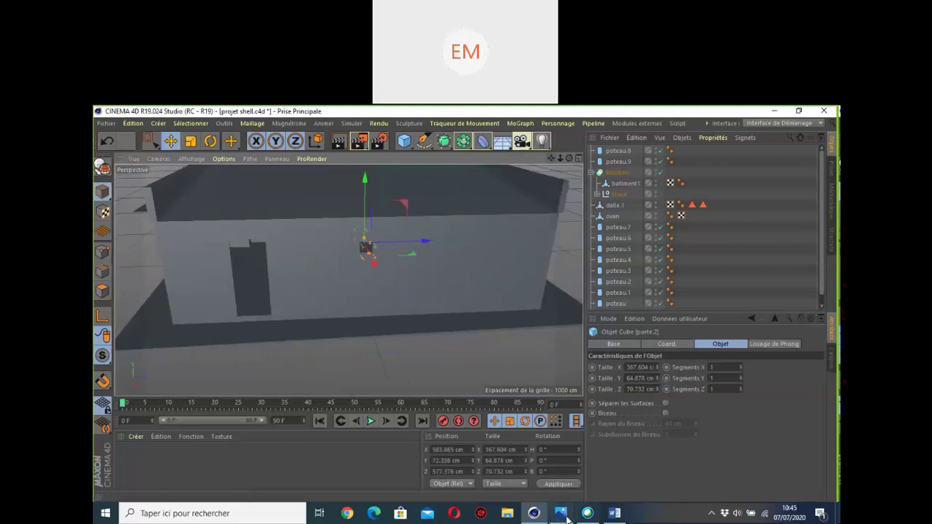
click(560, 513)
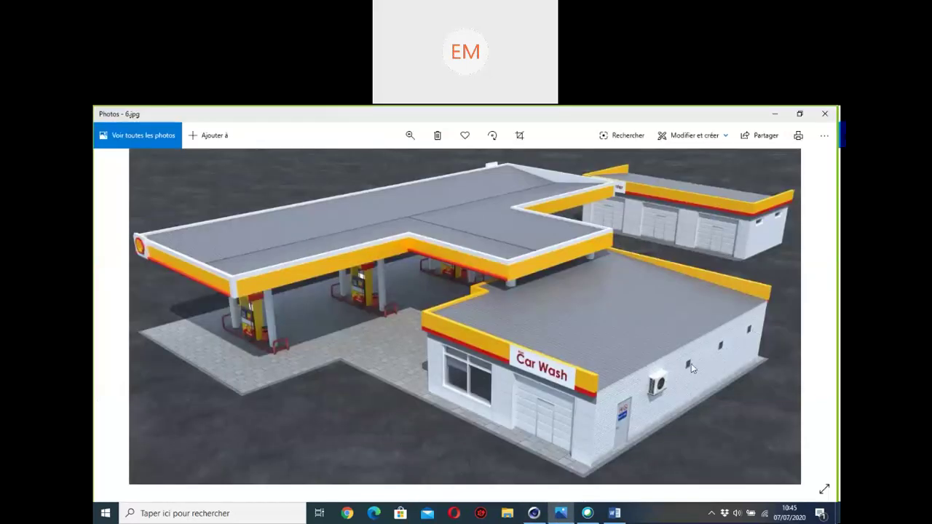
Step: Slide the window cutter left along the building's side wall
click(774, 113)
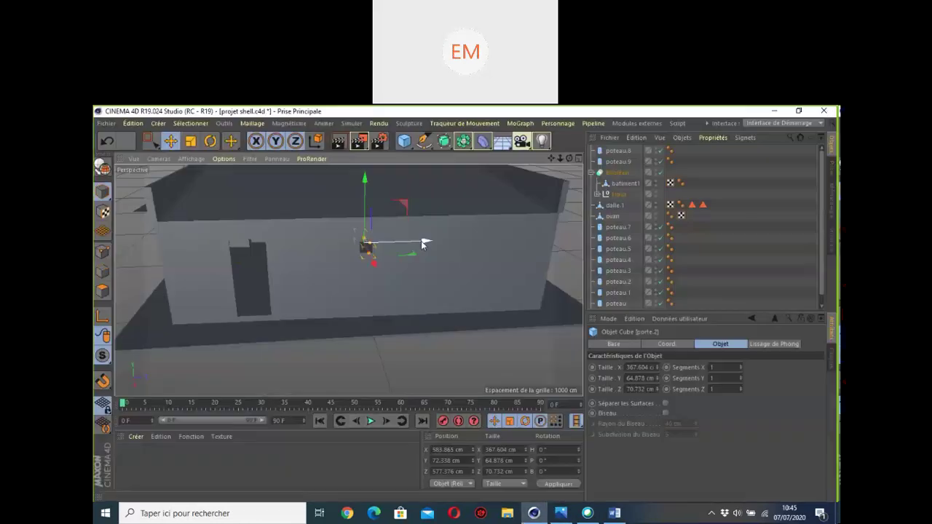
drag(424, 242, 538, 243)
scroll(386, 206, down, 5)
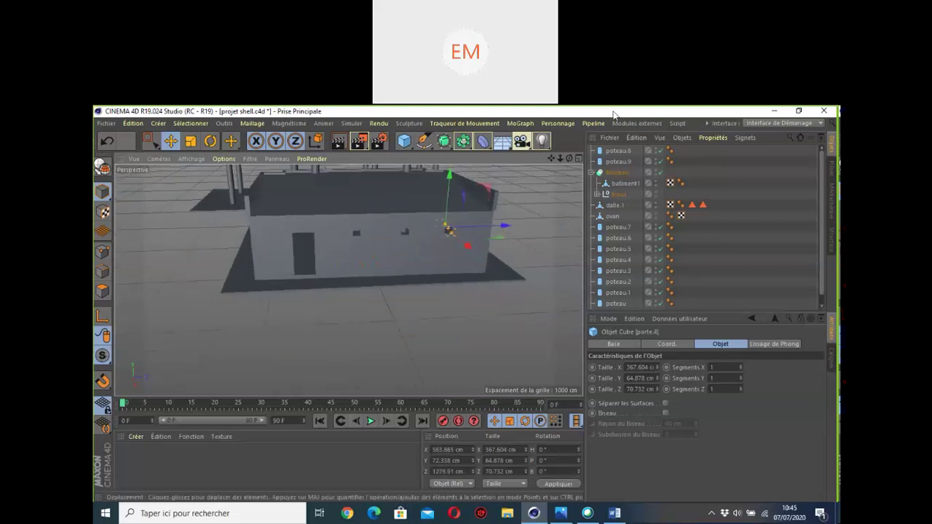
alt+drag(379, 280, 350, 280)
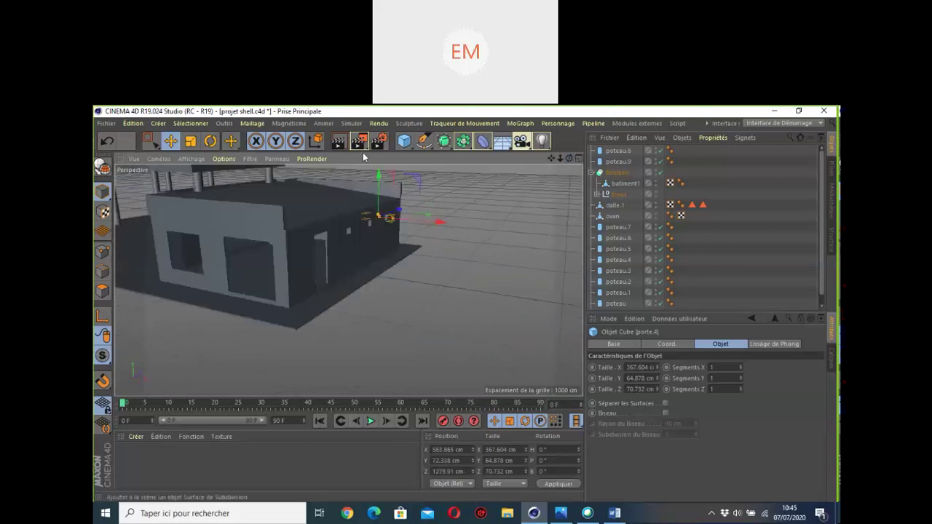
Step: Render a preview of the scene, save the project and compare it with the reference photo
click(338, 143)
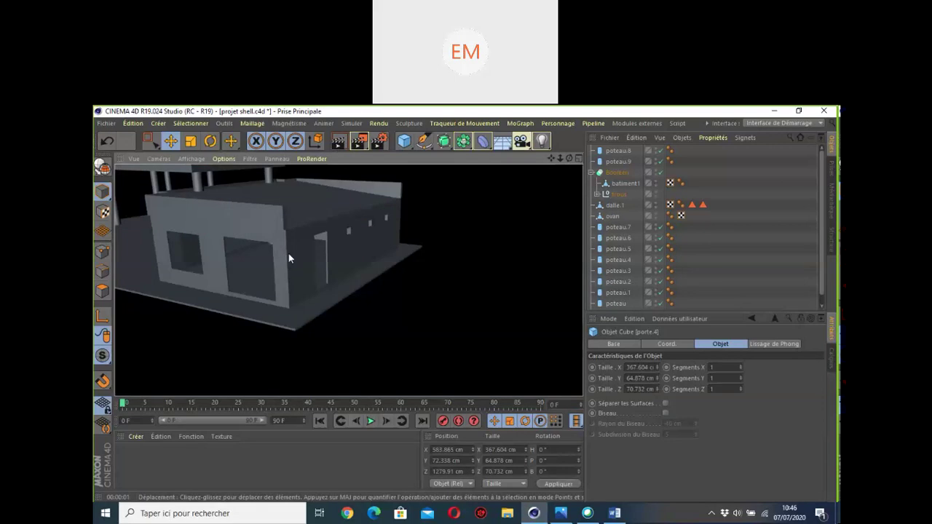
key(ctrl+s)
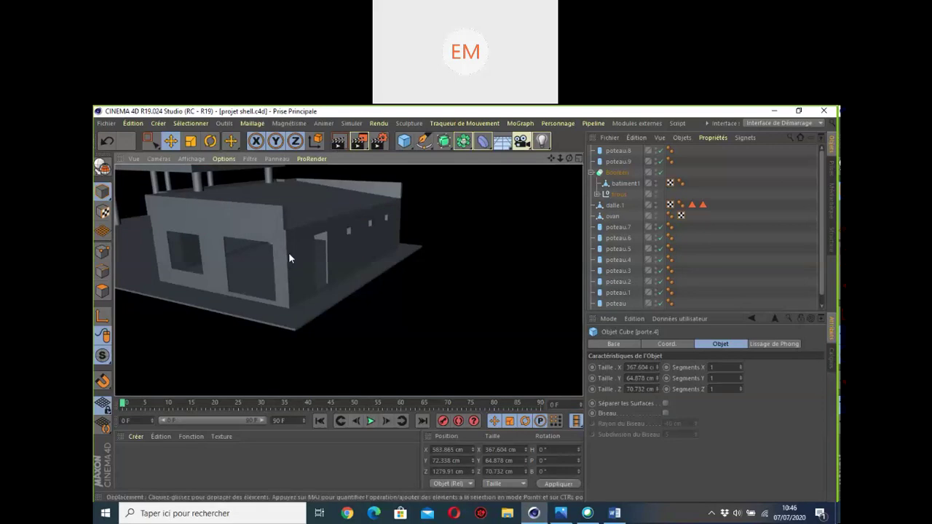
alt+drag(288, 252, 342, 264)
mouse_move(560, 514)
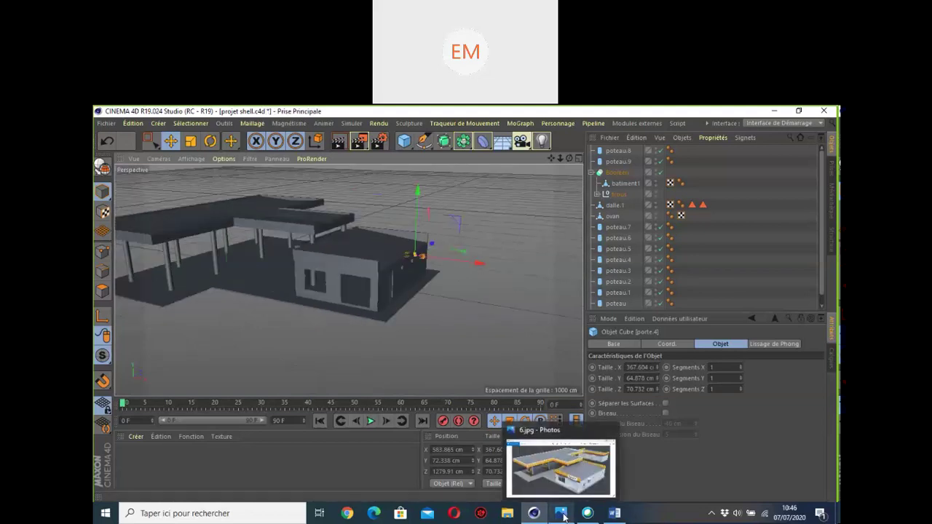
click(561, 514)
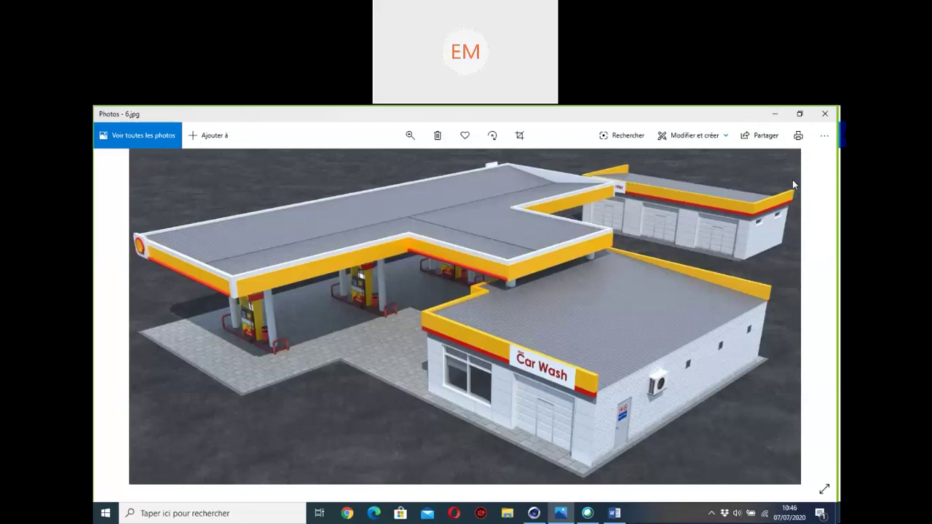
Step: Orbit to a near top-down view of the station and check it against the reference photo
click(775, 115)
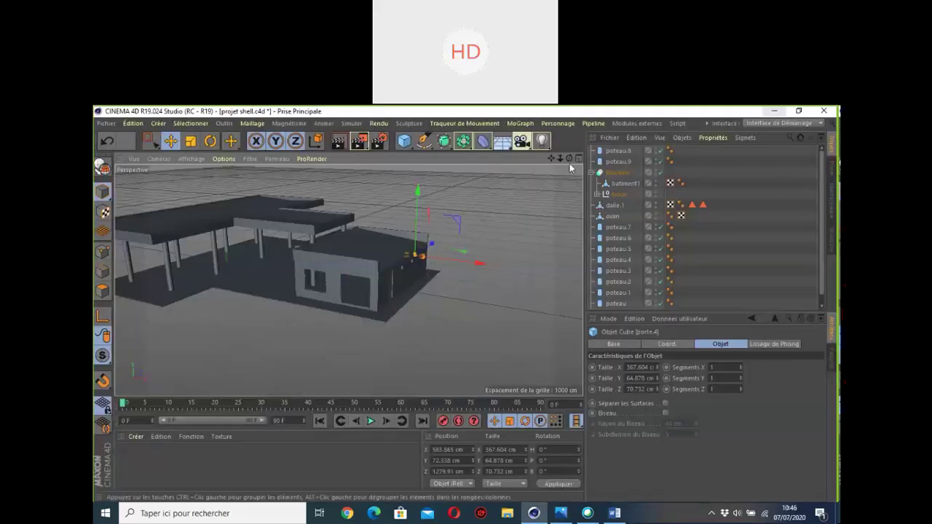
drag(569, 158, 509, 198)
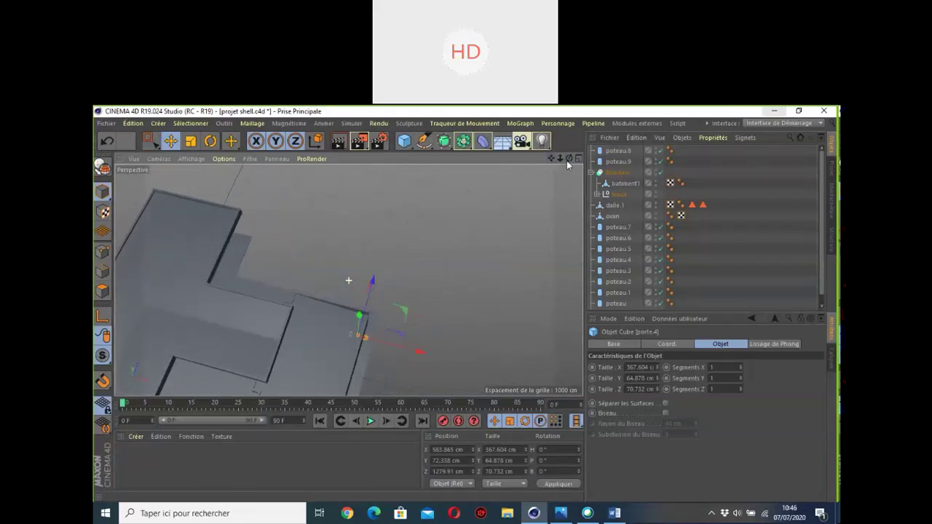
click(559, 513)
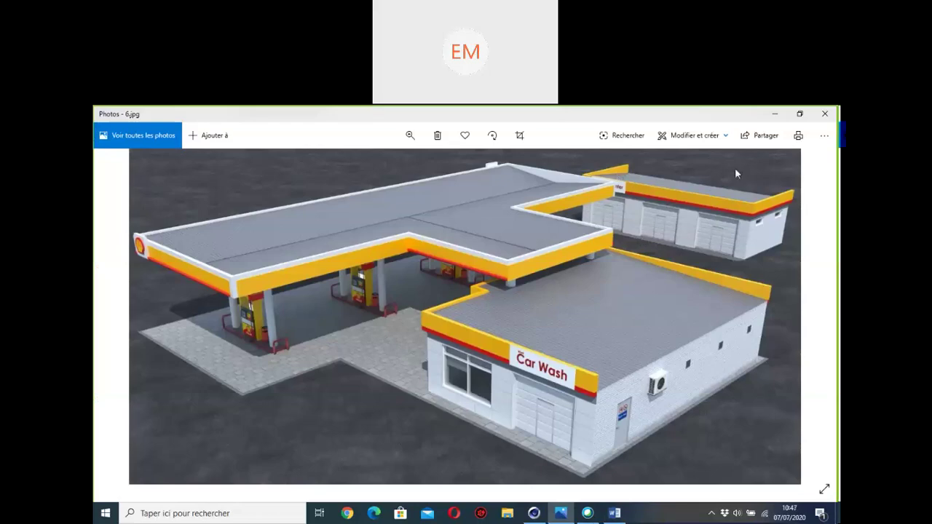
click(775, 114)
scroll(348, 217, down, 2)
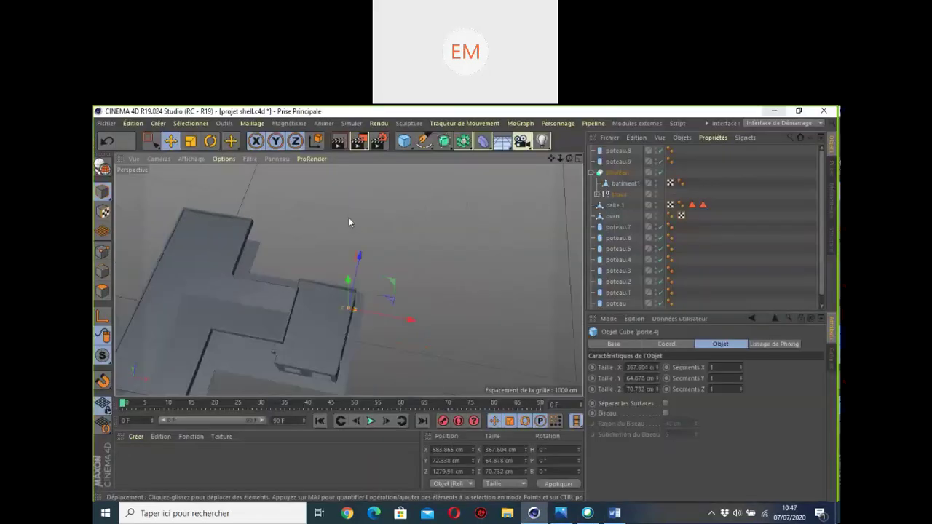
drag(552, 159, 621, 199)
scroll(276, 238, up, 2)
scroll(277, 238, up, 2)
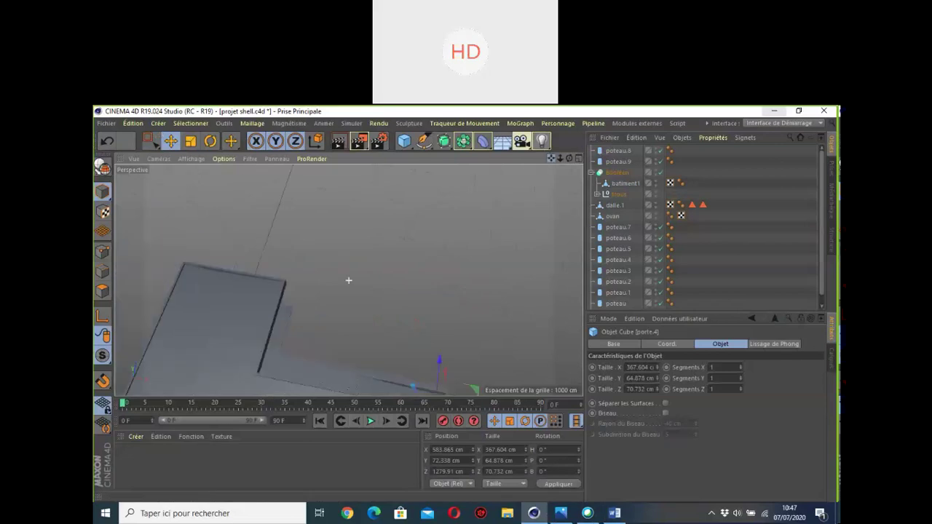
Step: Add a 400 × 400 cm Rectangle spline and drag it away from the building along Z
click(422, 146)
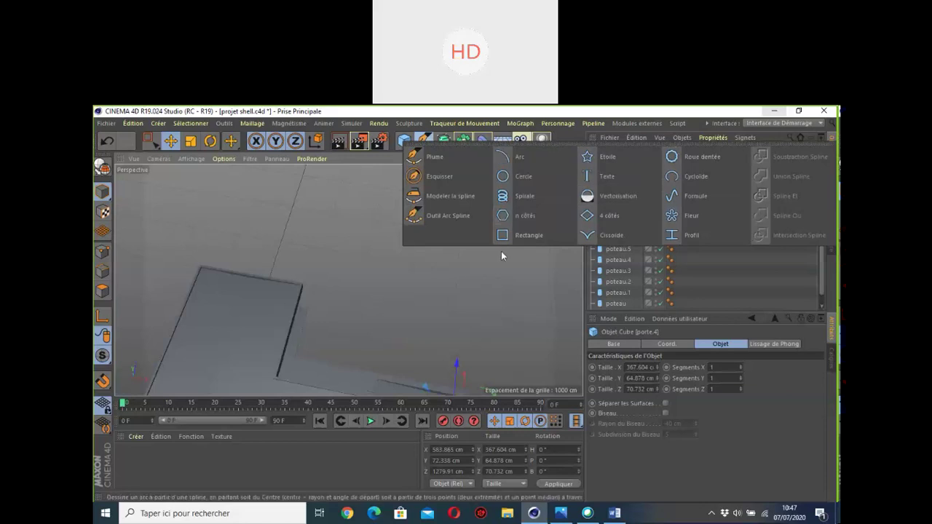
click(521, 237)
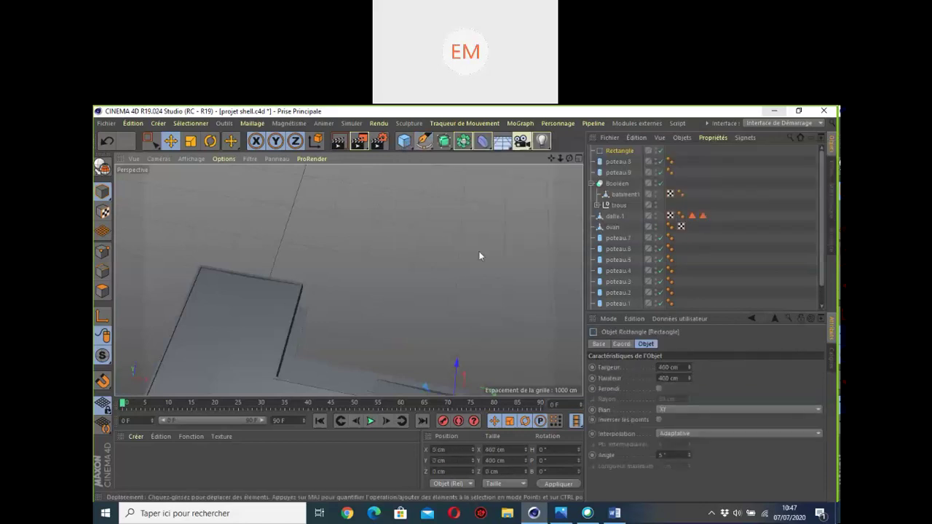
scroll(353, 304, down, 5)
drag(351, 288, 395, 208)
scroll(385, 222, up, 4)
Step: Shift the rectangle sideways along X and tilt the view down onto the grid
scroll(378, 233, up, 2)
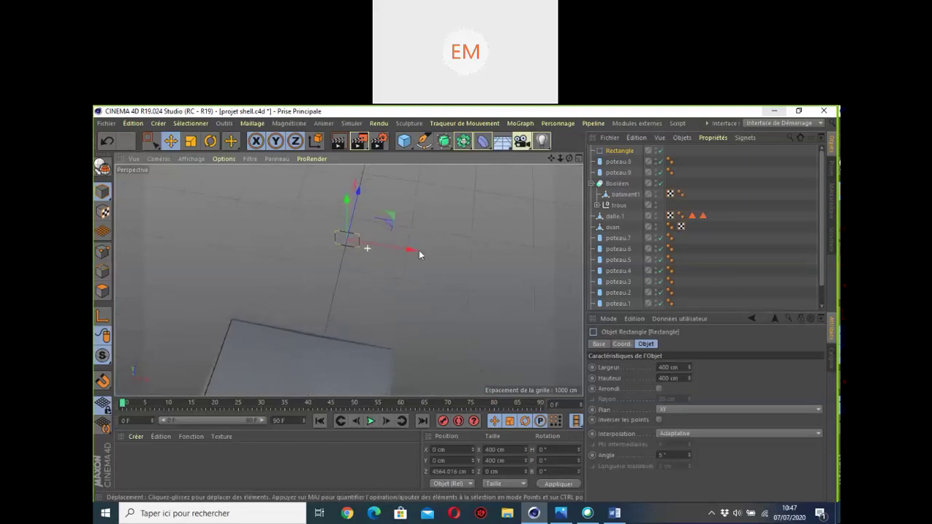
drag(412, 252, 507, 263)
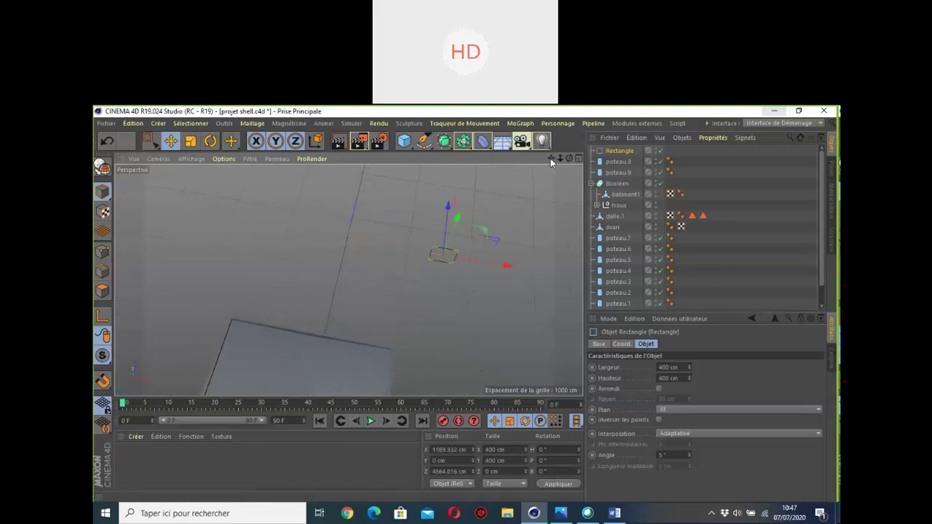
drag(551, 159, 469, 168)
scroll(432, 273, up, 3)
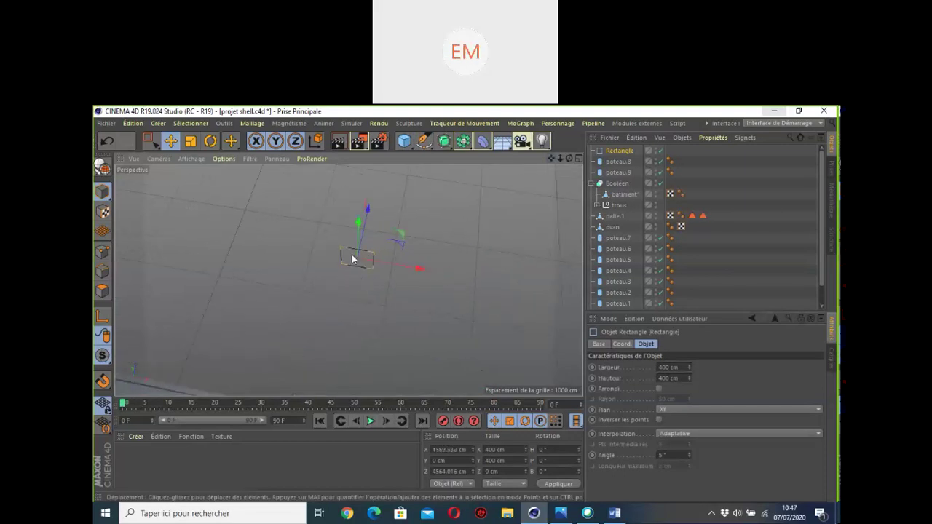
drag(569, 159, 551, 169)
drag(348, 279, 359, 259)
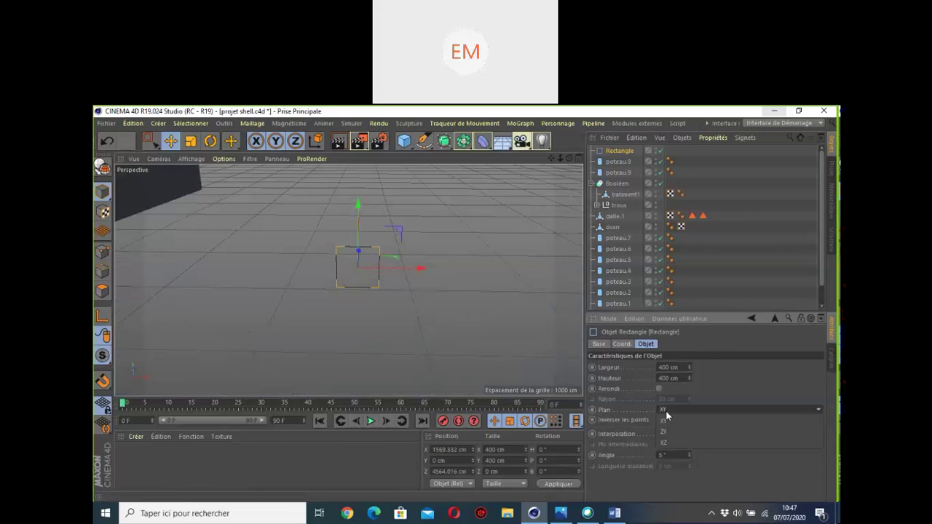
Step: Lay the rectangle on the XZ plane and resize it to 2150 by about 1829 cm
click(664, 411)
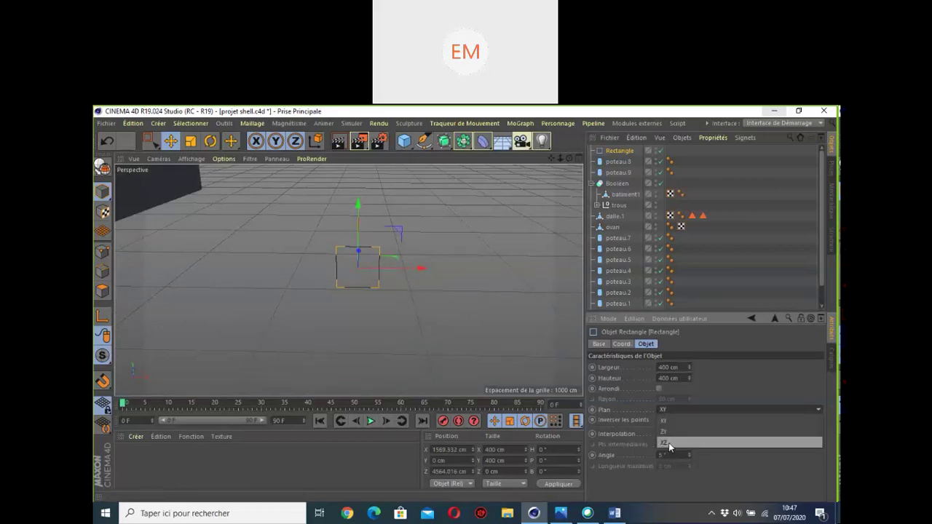
click(669, 444)
alt+drag(391, 295, 392, 301)
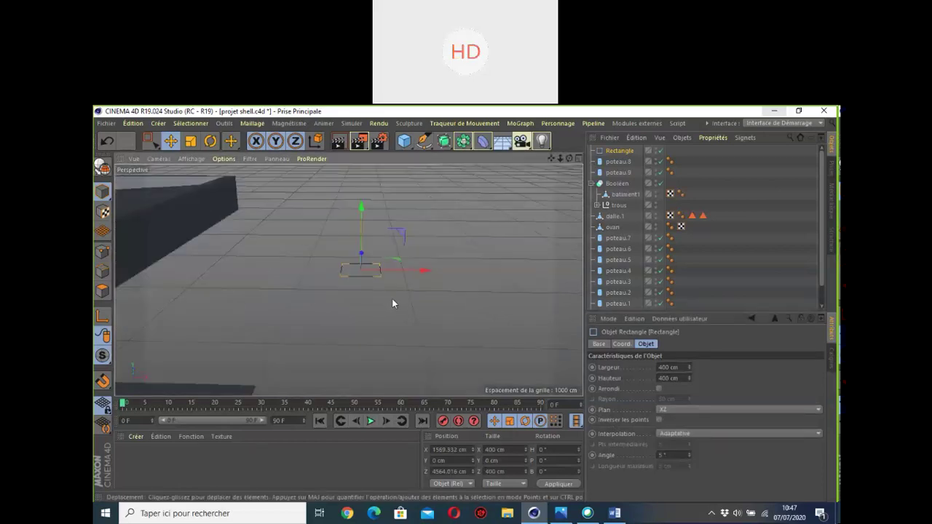
drag(687, 366, 688, 287)
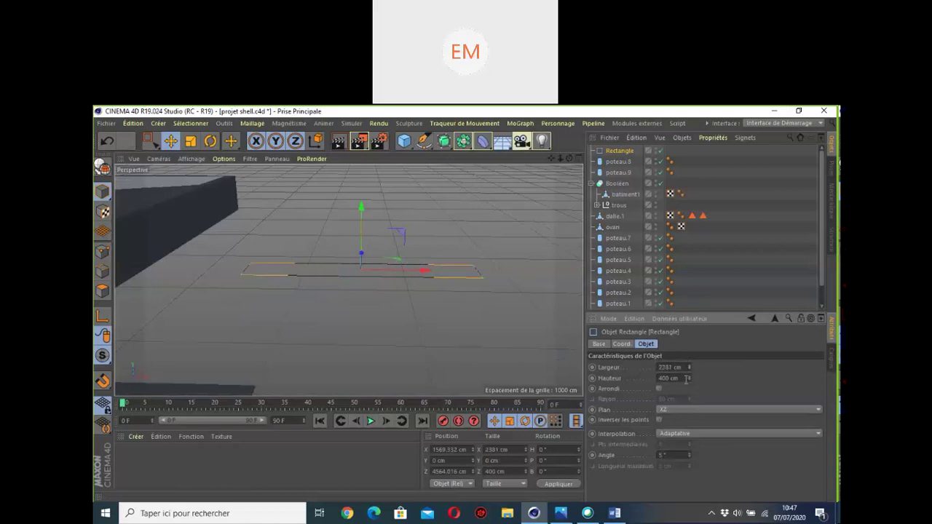
mouse_move(688, 378)
mouse_down()
mouse_move(688, 328)
mouse_move(687, 386)
mouse_up()
Step: Slide the rectangle away from the building to X 3449.444 cm, orbiting to check
scroll(433, 228, down, 3)
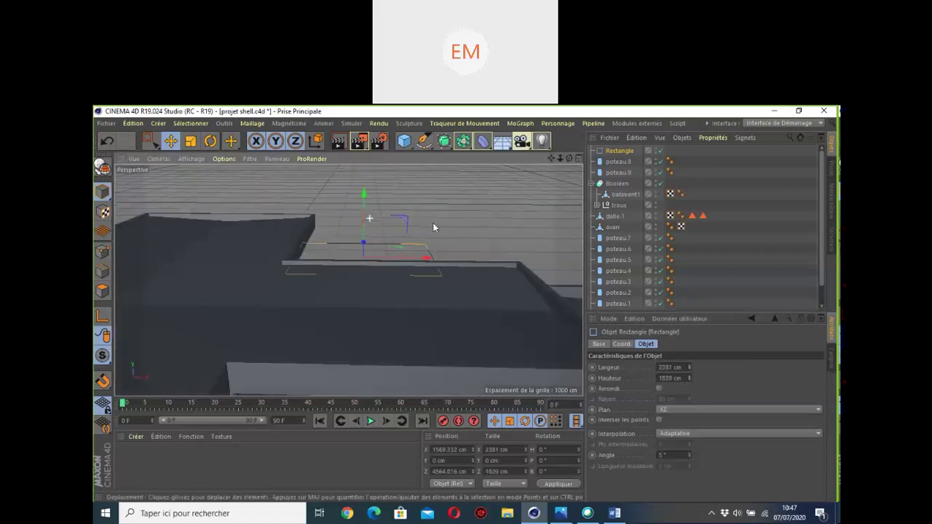
drag(569, 159, 466, 138)
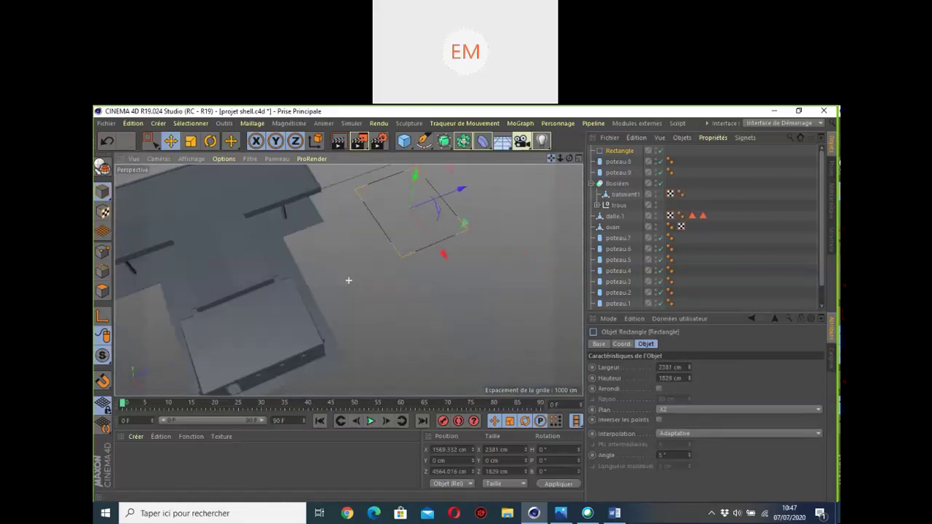
scroll(464, 209, down, 3)
drag(456, 252, 484, 281)
mouse_move(569, 158)
mouse_down()
mouse_move(495, 189)
mouse_move(342, 215)
mouse_move(569, 160)
mouse_up()
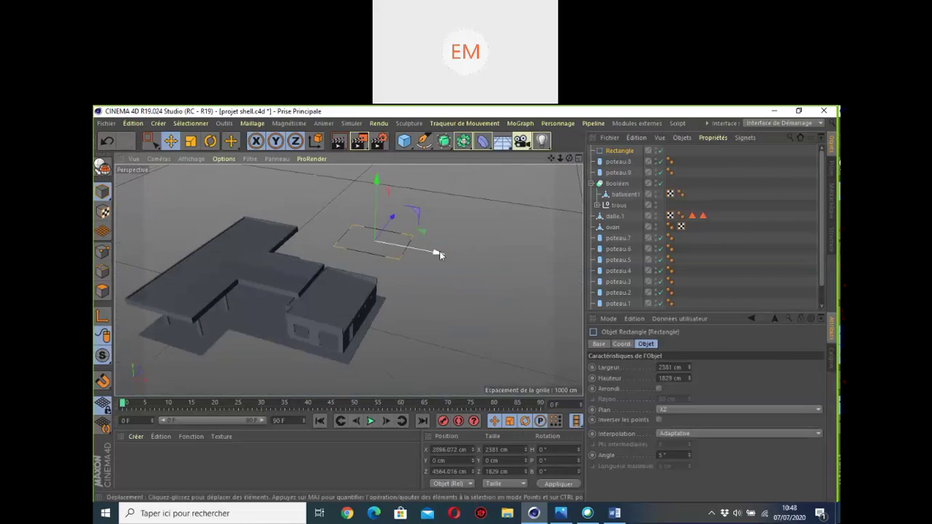
drag(439, 254, 457, 259)
scroll(415, 254, down, 2)
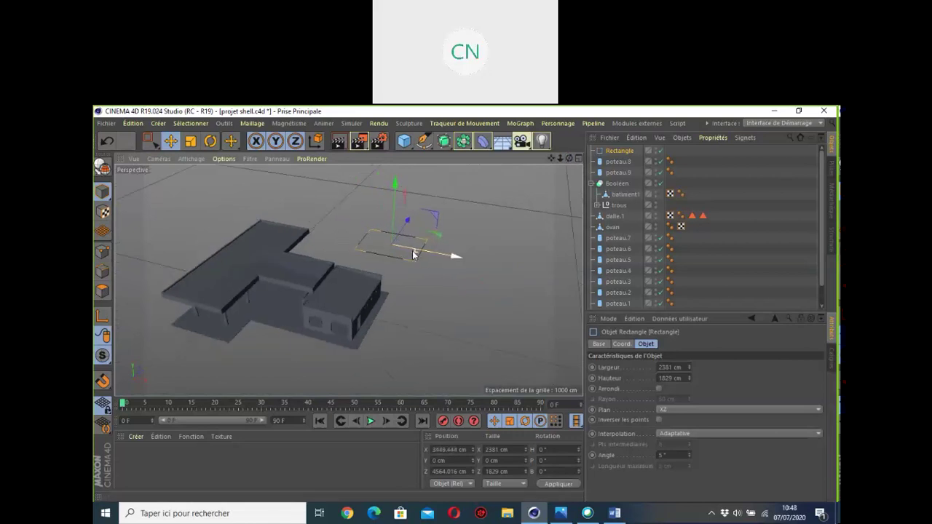
drag(571, 161, 506, 182)
scroll(501, 304, up, 2)
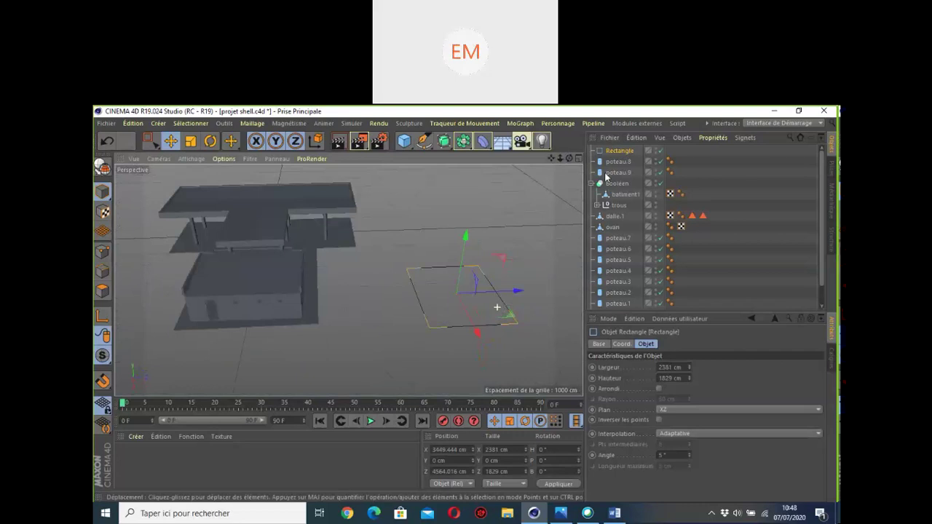
drag(570, 158, 685, 366)
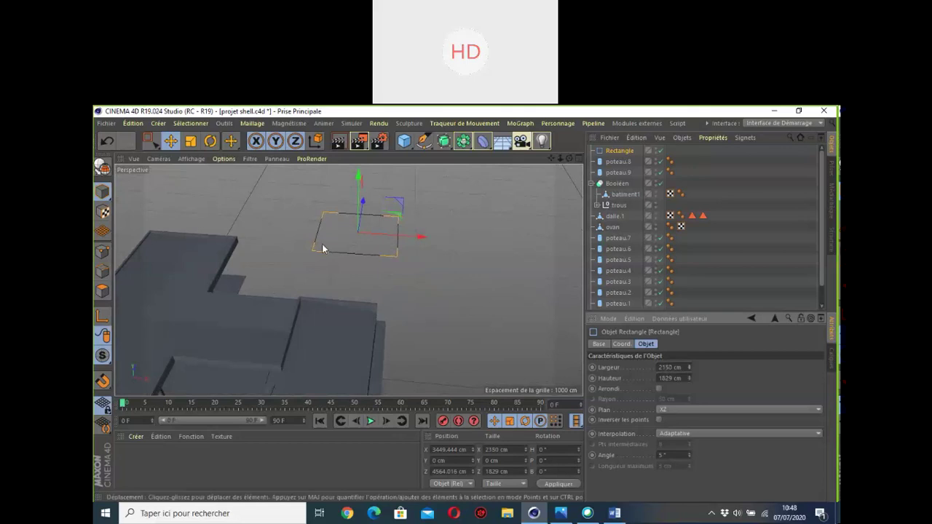
Step: Adjust the rectangle's height so it measures 2153 × 1853 cm, orbit to check, and view photo 6.jpg
scroll(321, 247, up, 3)
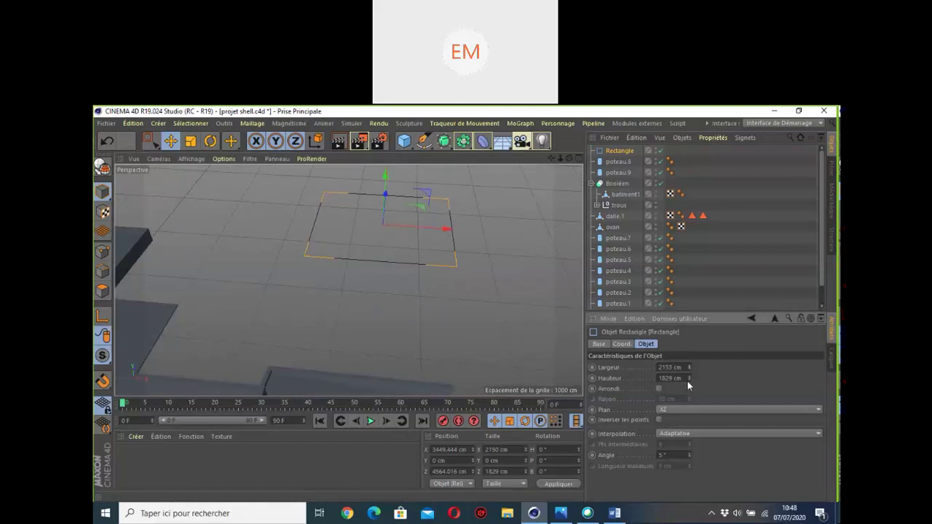
drag(689, 379, 689, 373)
alt+drag(347, 279, 509, 182)
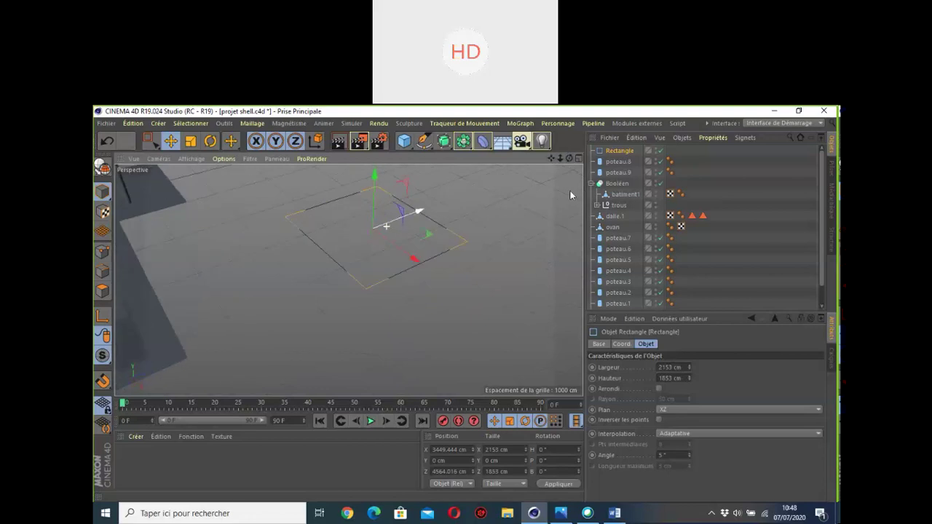
drag(570, 160, 553, 166)
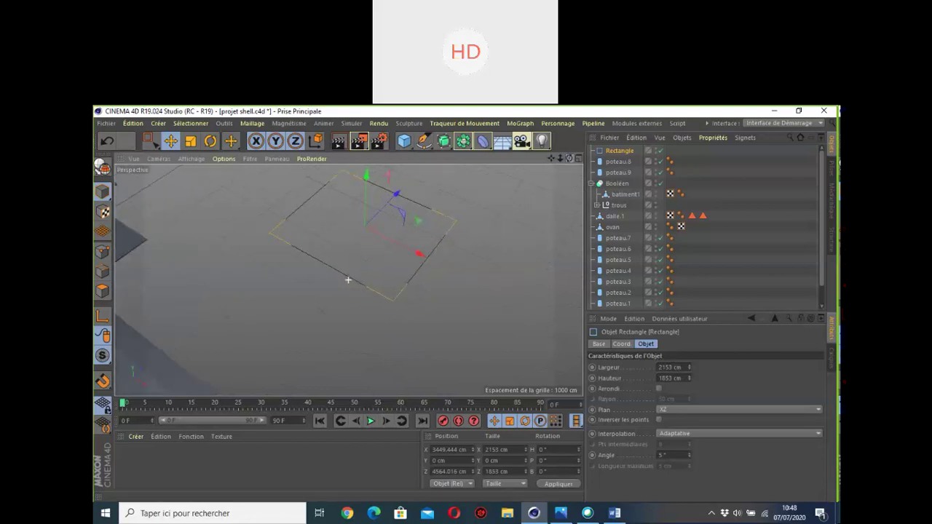
mouse_move(553, 166)
mouse_down()
mouse_move(509, 174)
mouse_move(563, 179)
mouse_up()
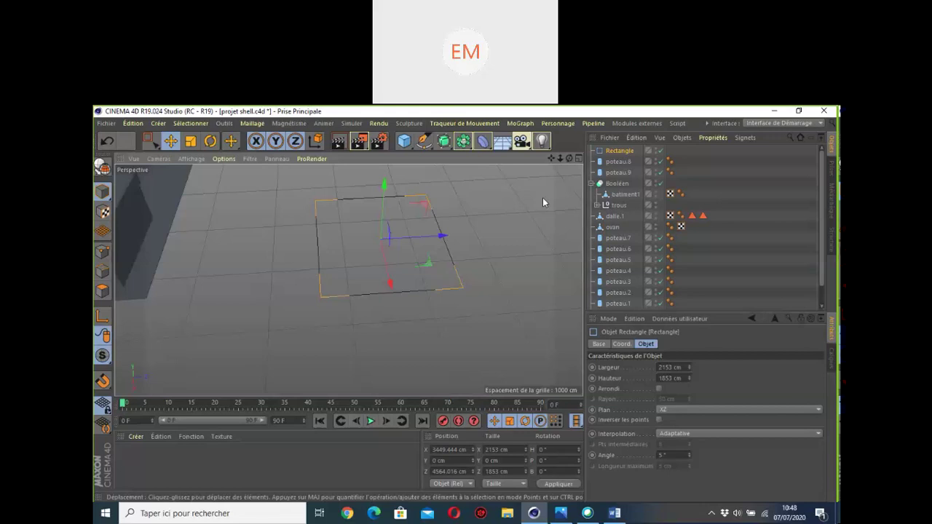
scroll(428, 224, down, 3)
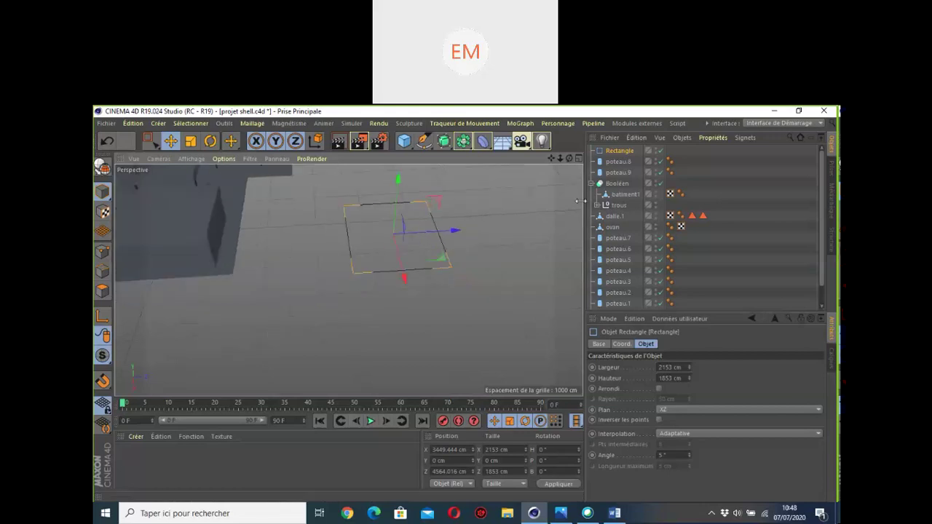
drag(574, 175, 509, 169)
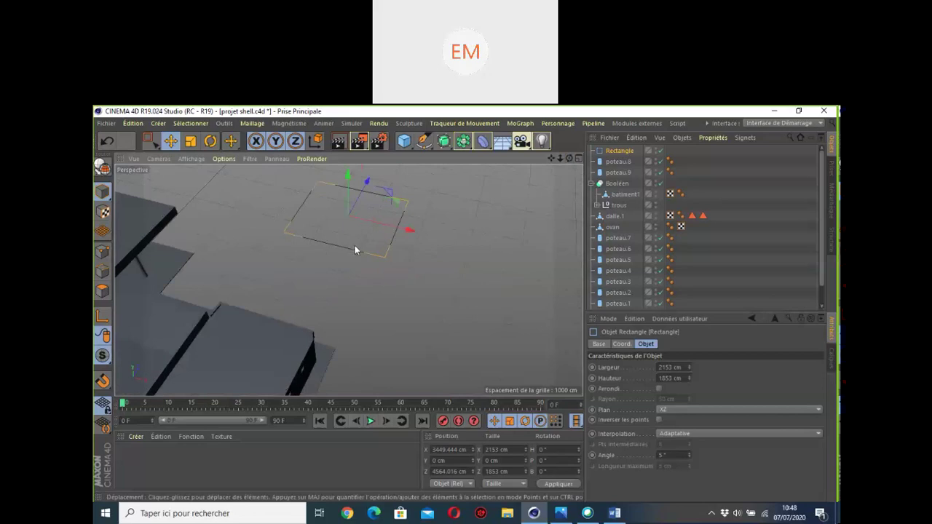
drag(554, 164, 558, 197)
click(557, 513)
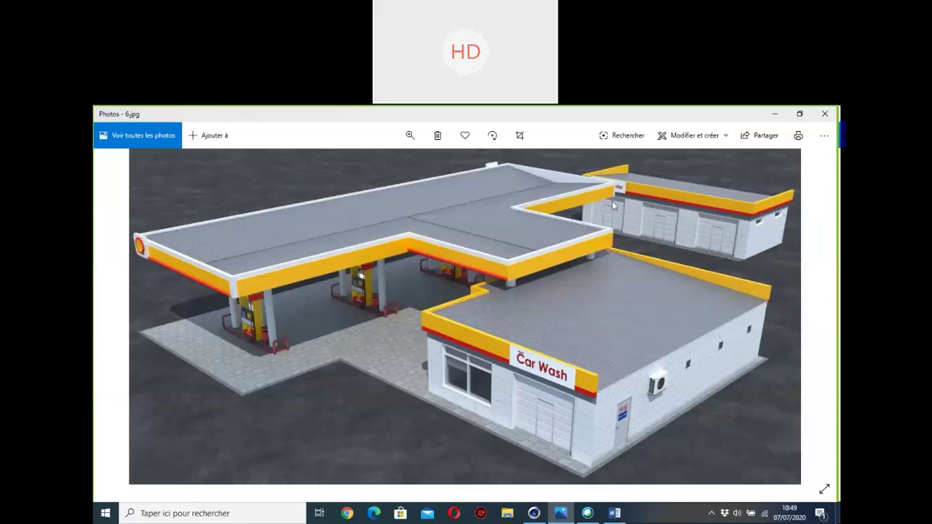
Step: Return to the scene and move the rectangle along its Z axis nearer the building
click(774, 114)
scroll(383, 222, up, 3)
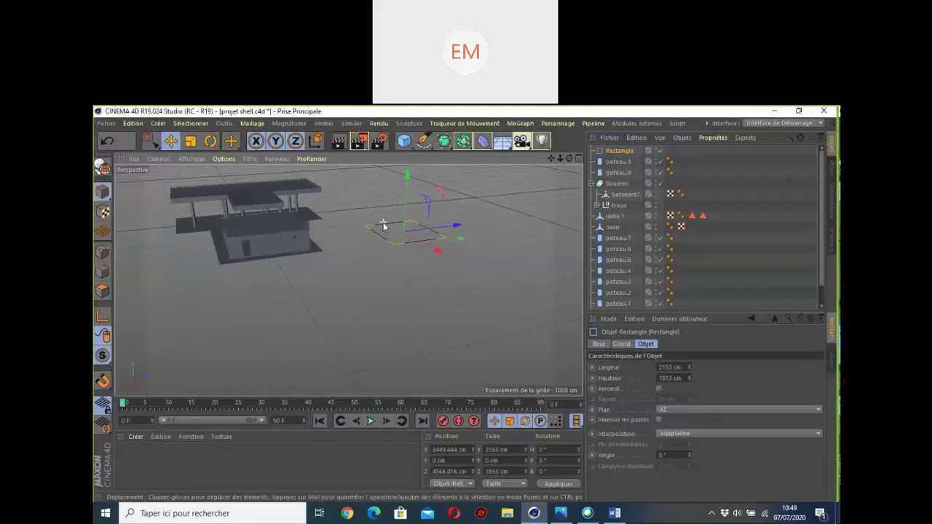
scroll(348, 280, up, 2)
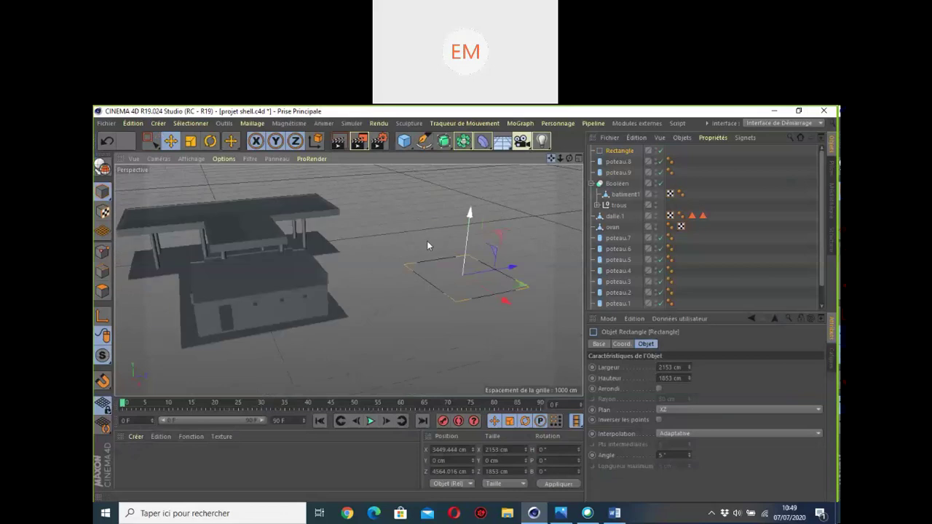
scroll(348, 280, up, 6)
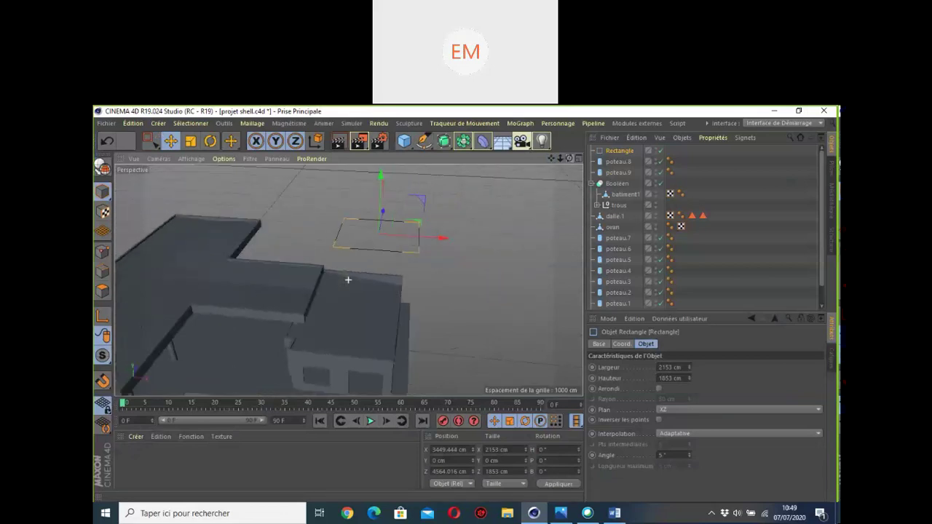
scroll(348, 280, up, 4)
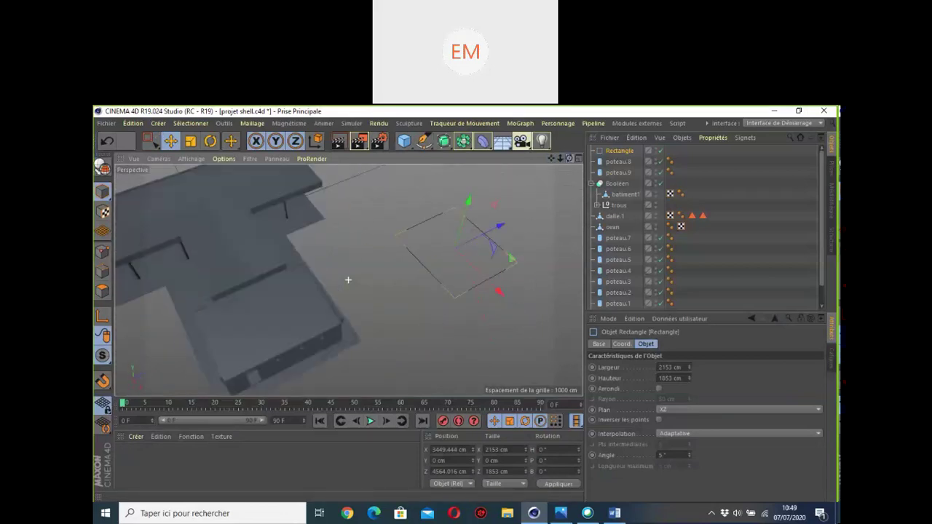
drag(569, 158, 436, 204)
drag(523, 271, 477, 220)
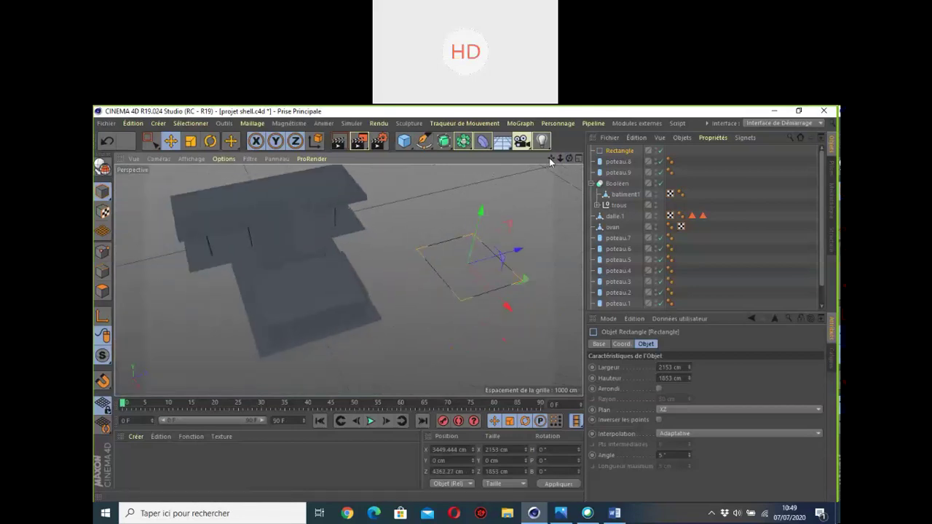
drag(551, 159, 524, 179)
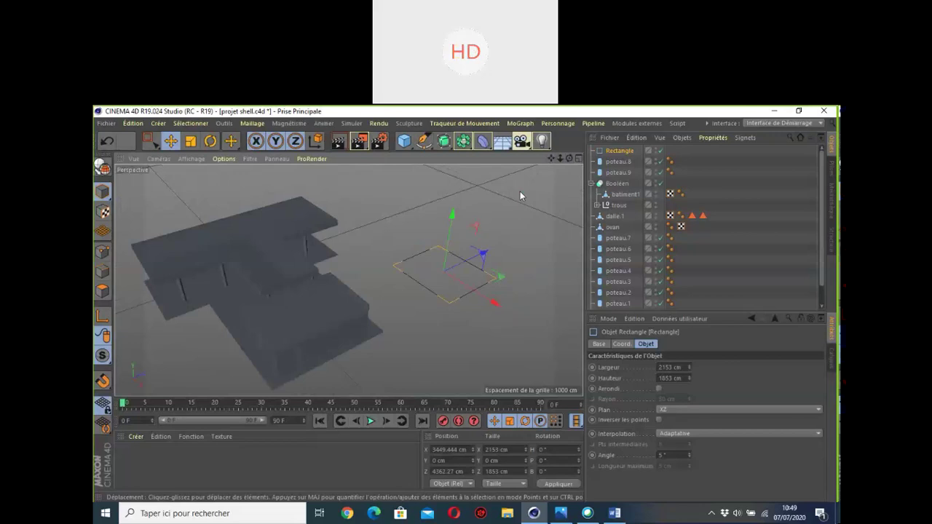
alt+middle_drag(506, 232, 512, 229)
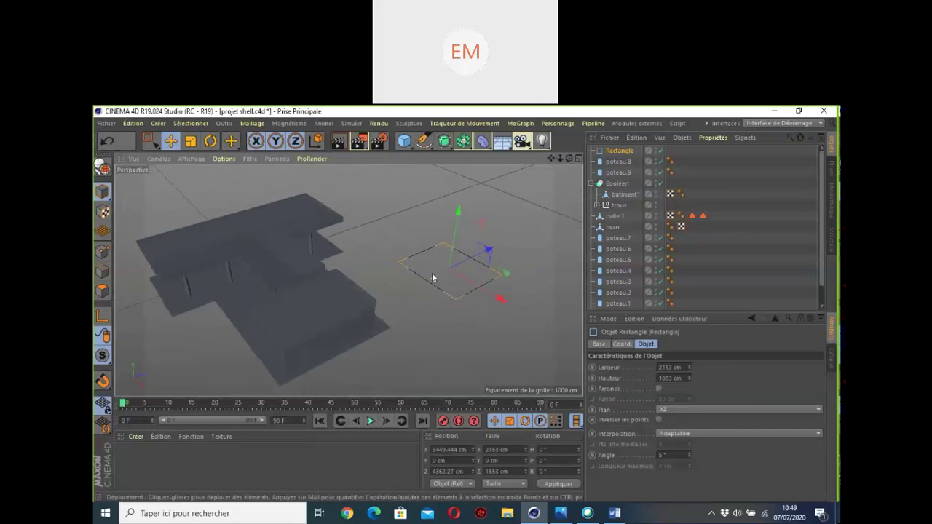
drag(568, 159, 526, 335)
Step: Slide the rectangle toward the building and widen it to 3211 cm, giving 3211 × 1853 cm
drag(470, 377, 476, 353)
drag(569, 158, 409, 202)
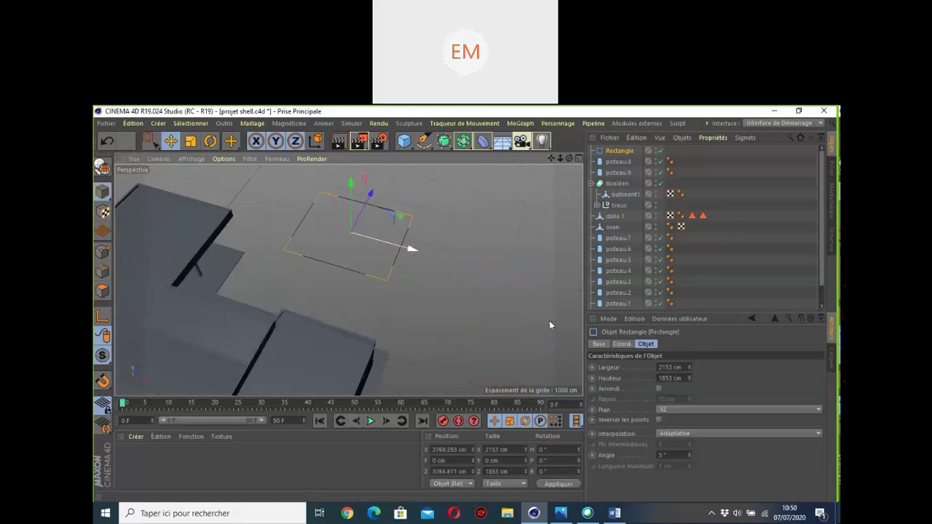
drag(689, 368, 689, 345)
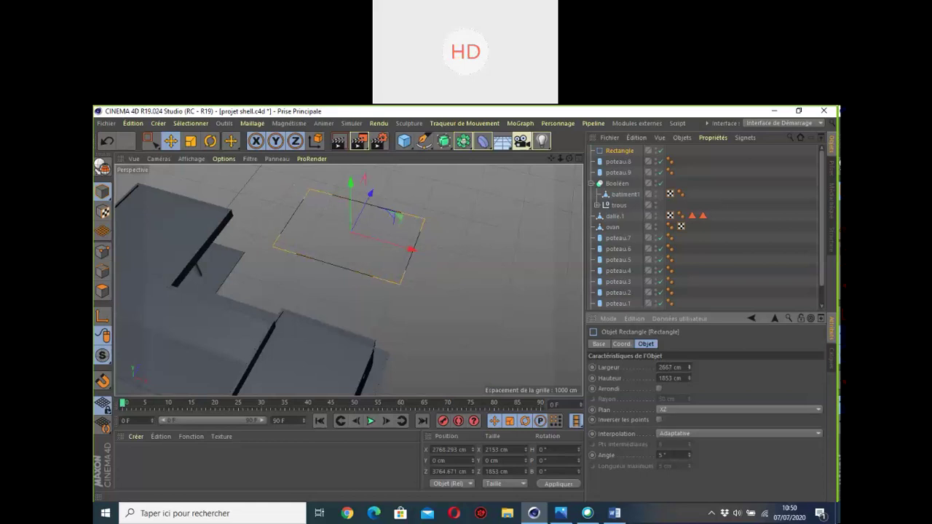
drag(689, 345, 689, 341)
alt+drag(365, 251, 414, 251)
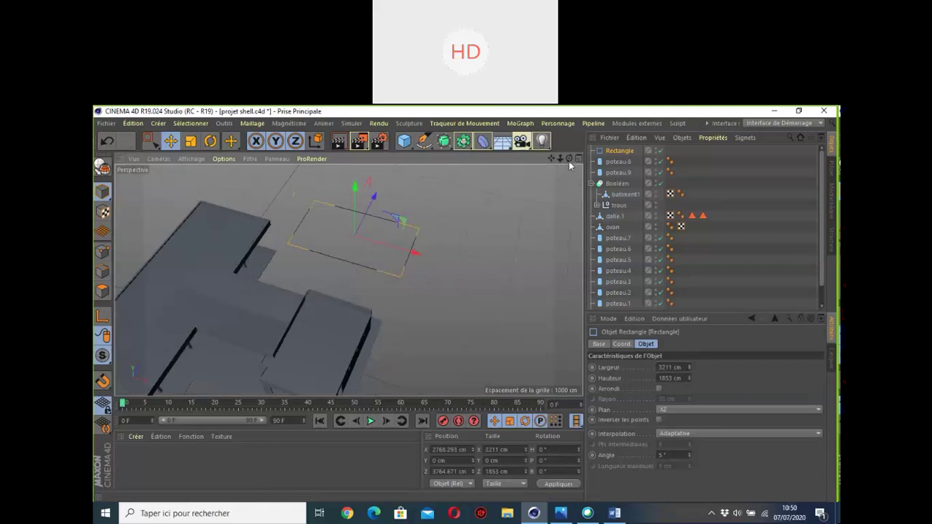
mouse_move(569, 159)
mouse_down()
mouse_move(544, 143)
mouse_move(570, 159)
mouse_up()
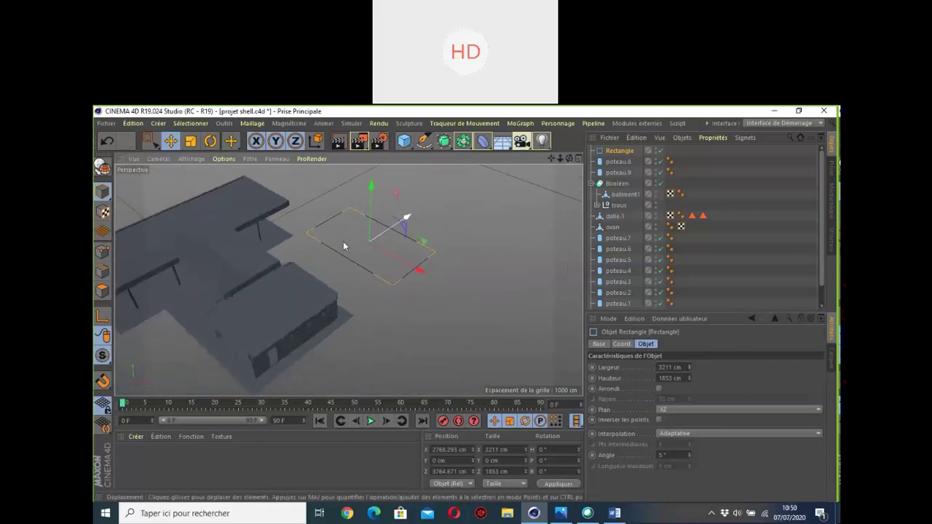
scroll(338, 221, up, 3)
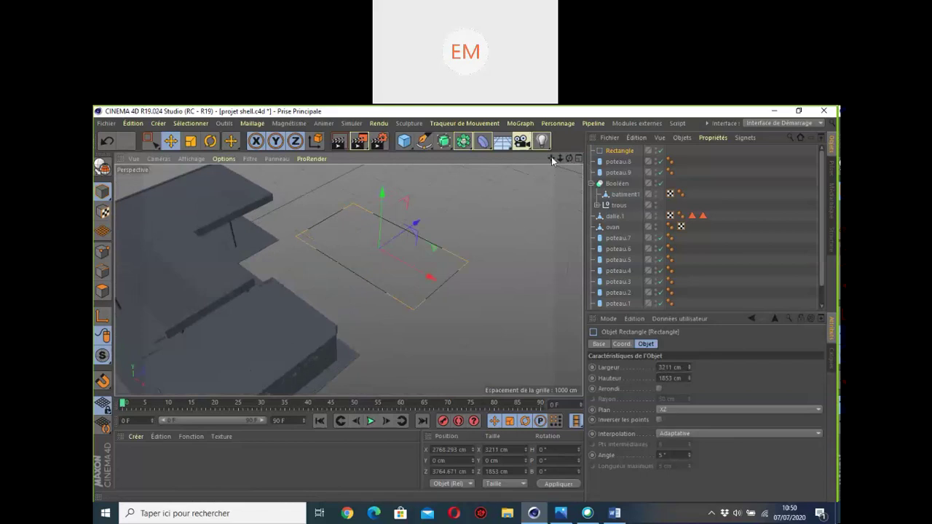
drag(551, 157, 543, 154)
scroll(417, 250, up, 2)
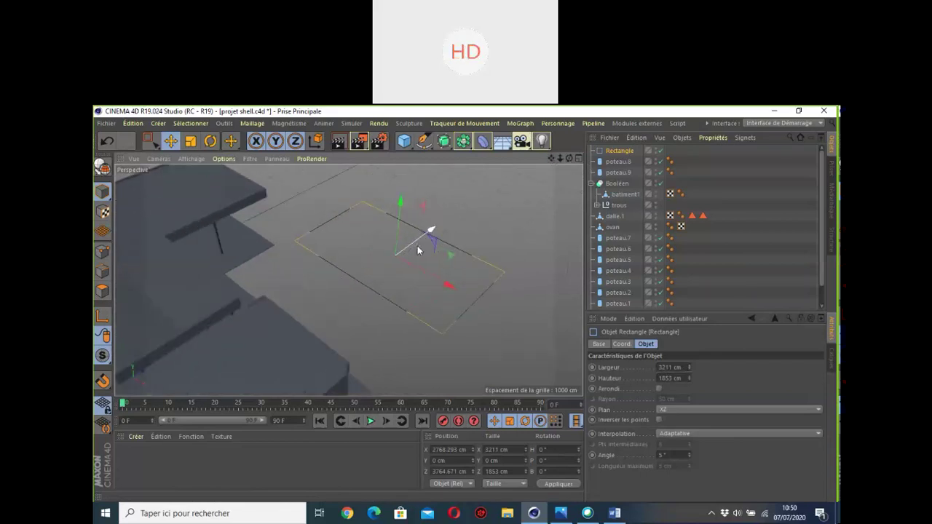
scroll(417, 250, up, 1)
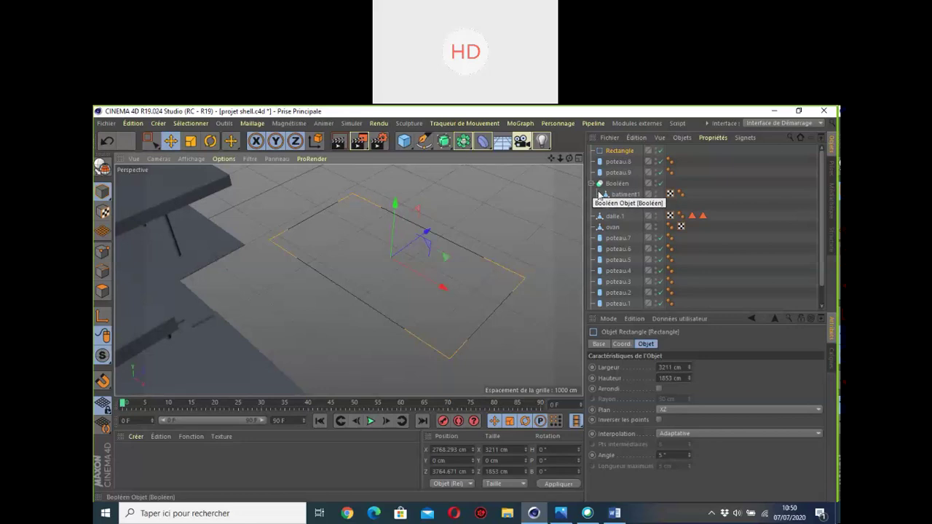
key(alt+Tab)
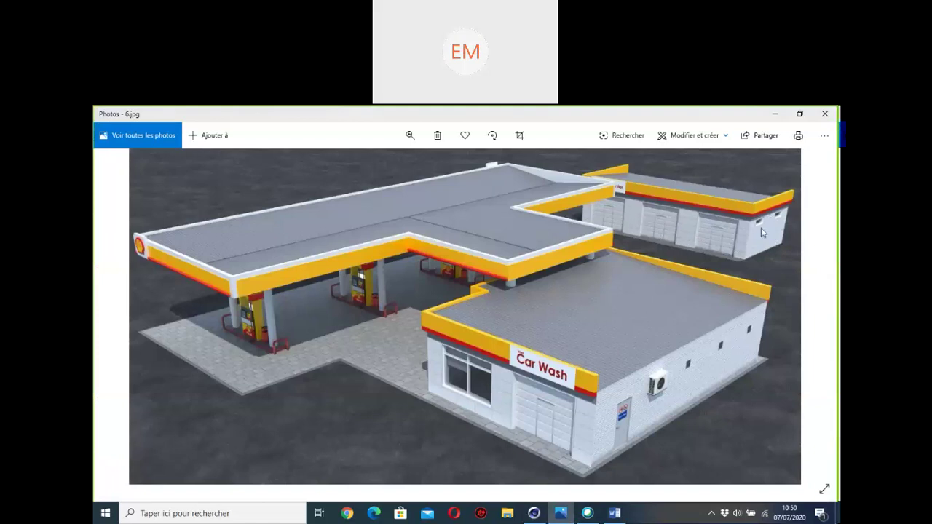
click(775, 114)
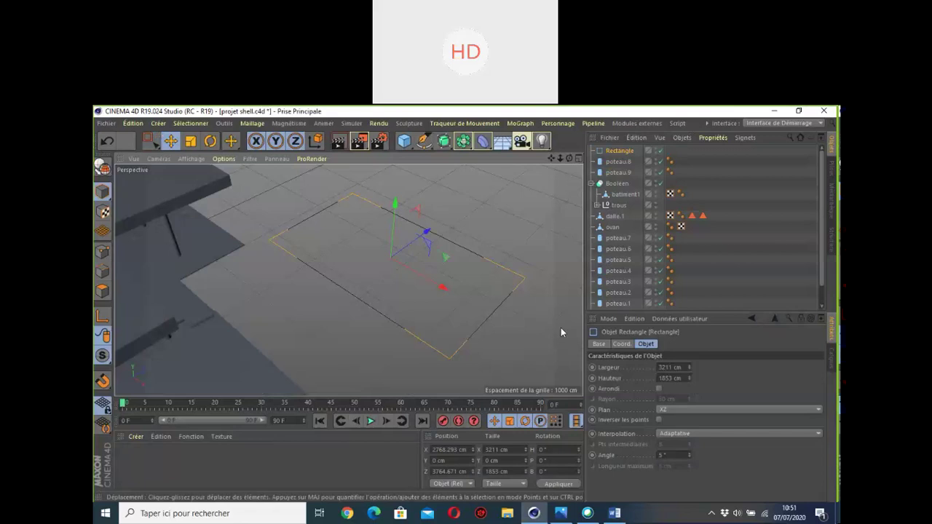
scroll(385, 276, down, 2)
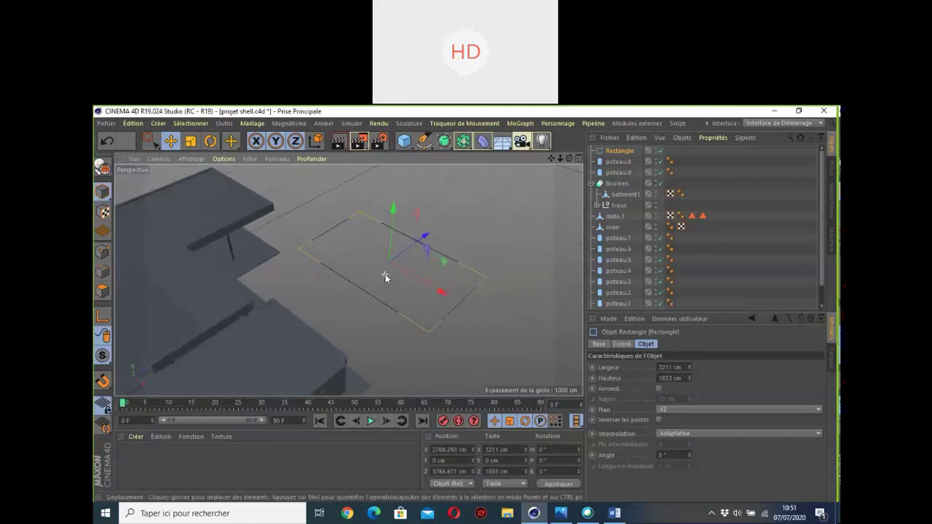
scroll(386, 273, up, 2)
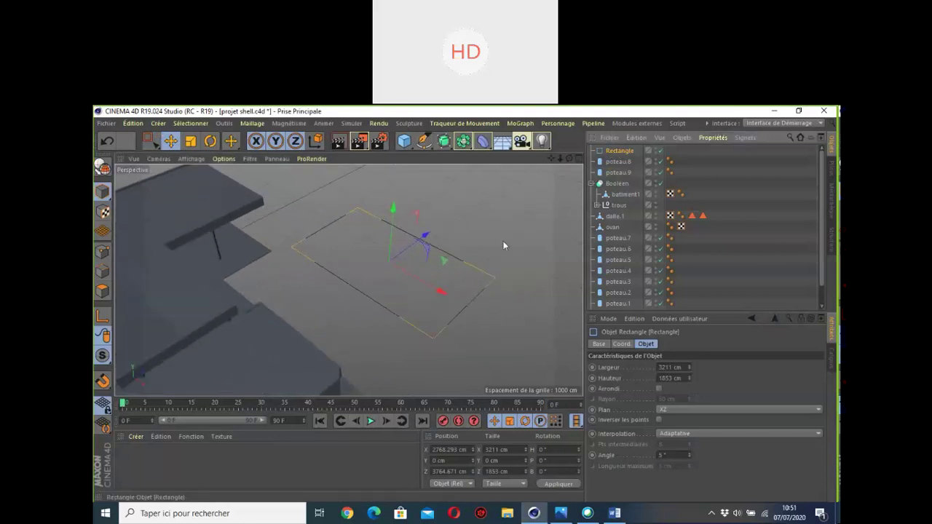
scroll(411, 286, down, 3)
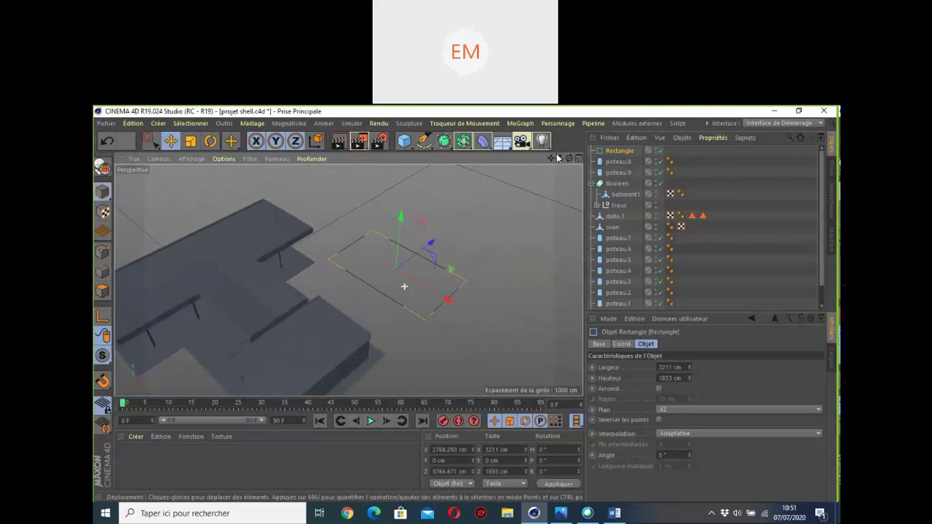
drag(550, 159, 551, 159)
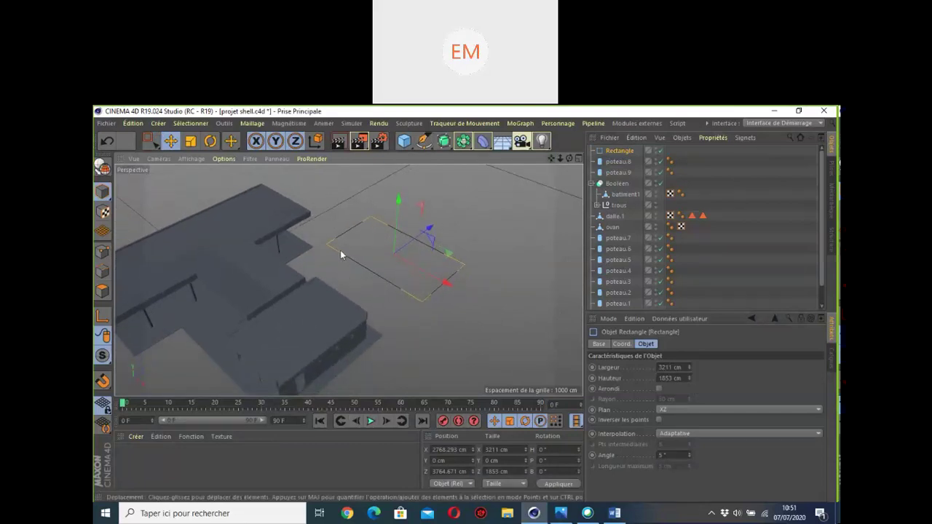
scroll(342, 249, up, 5)
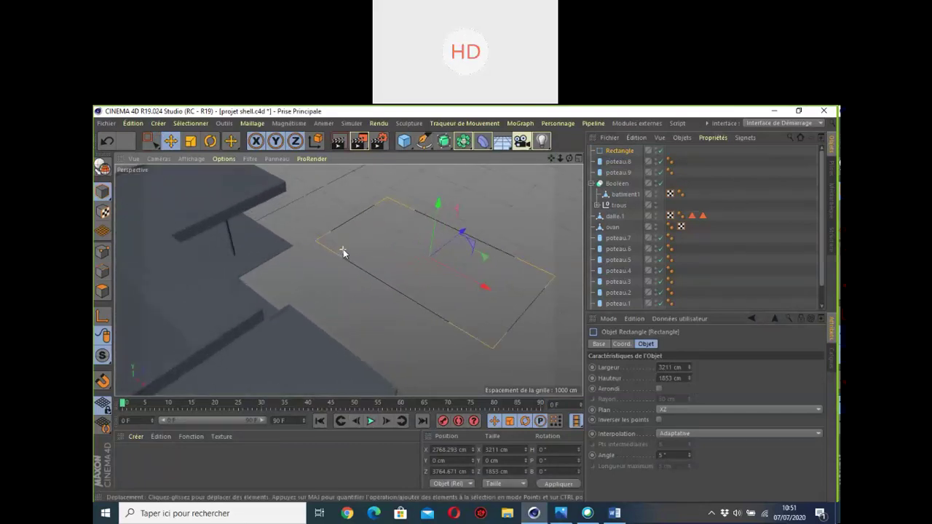
scroll(364, 236, up, 2)
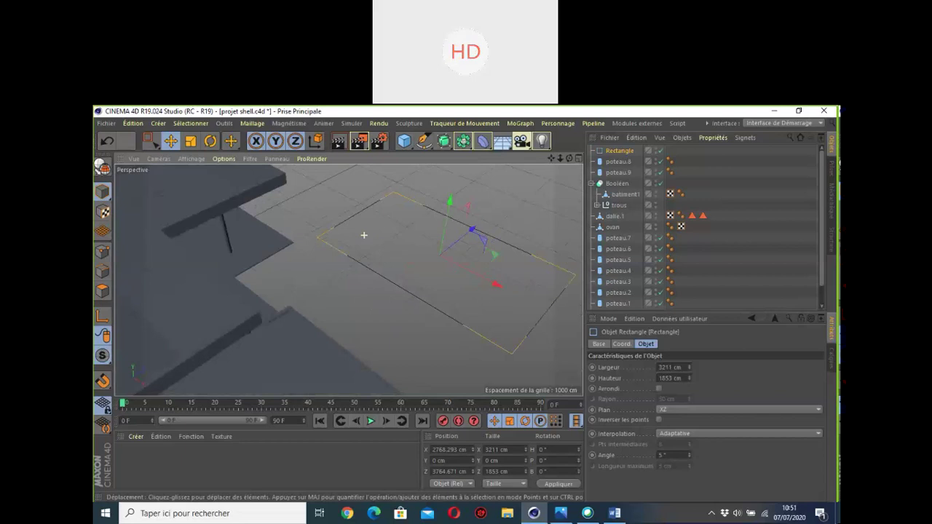
scroll(349, 280, down, 2)
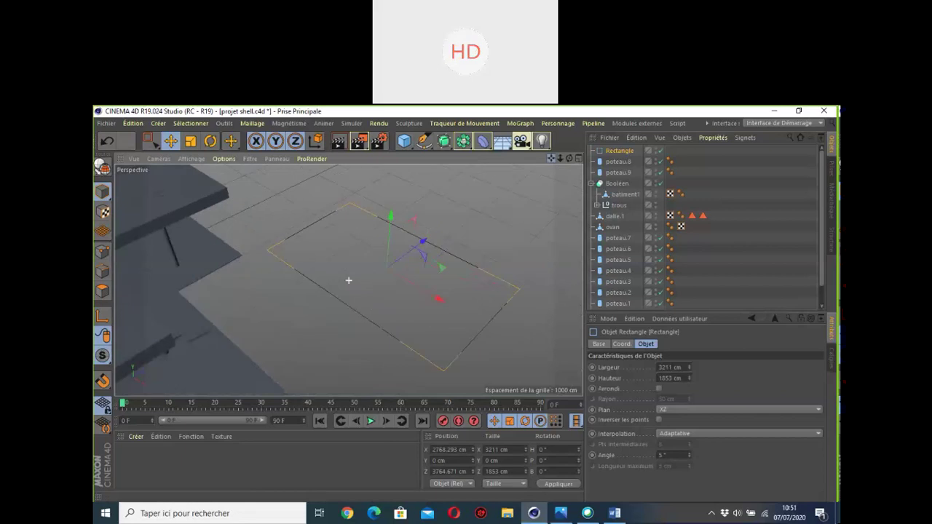
click(675, 368)
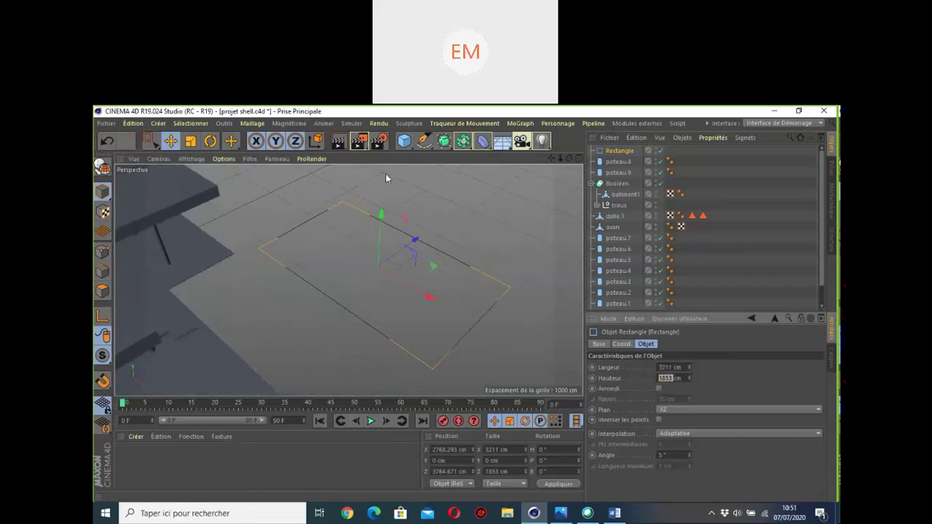
alt+drag(385, 173, 557, 172)
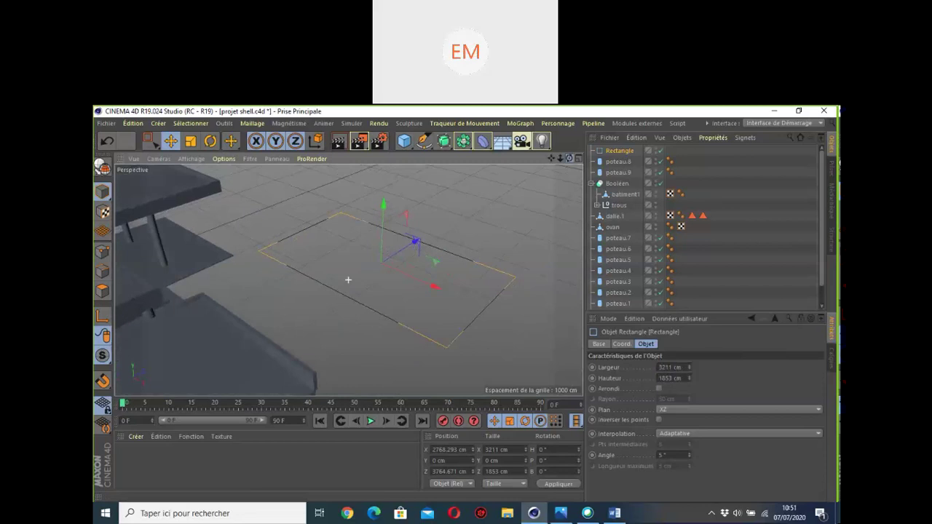
alt+drag(348, 279, 427, 226)
drag(568, 159, 565, 160)
scroll(440, 243, down, 5)
scroll(440, 245, up, 2)
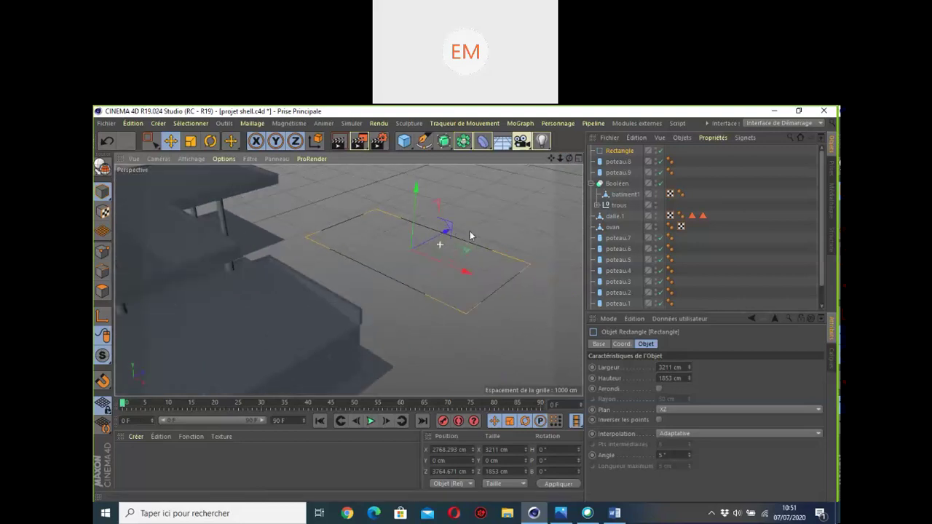
drag(570, 163, 524, 178)
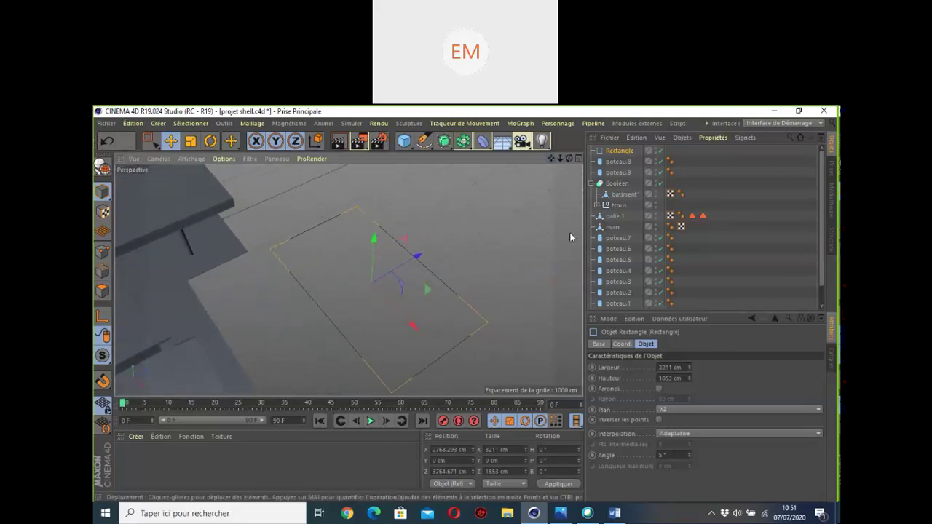
scroll(613, 248, down, 2)
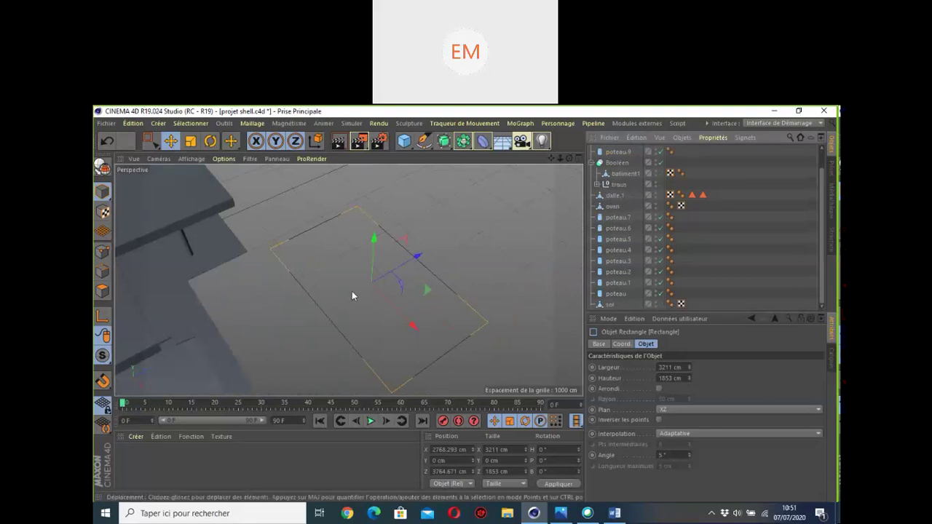
scroll(368, 284, down, 3)
scroll(372, 278, up, 2)
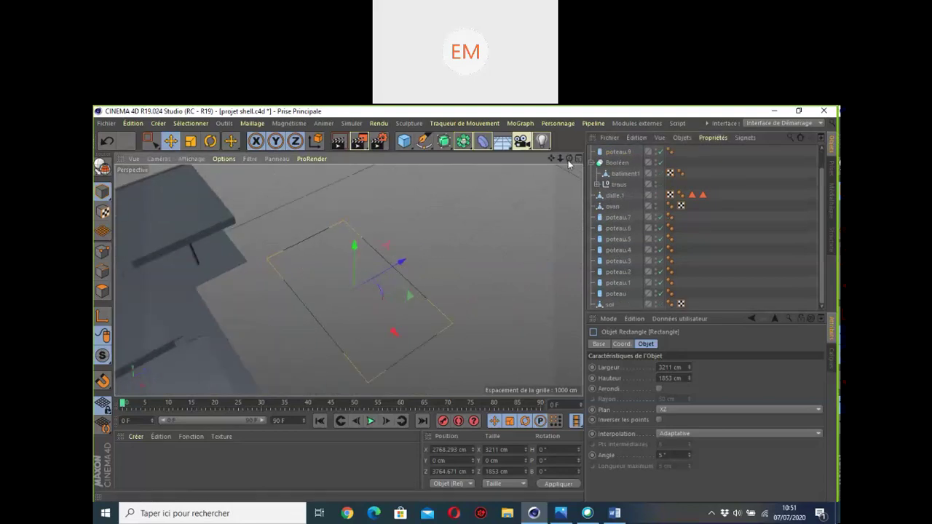
drag(569, 158, 581, 135)
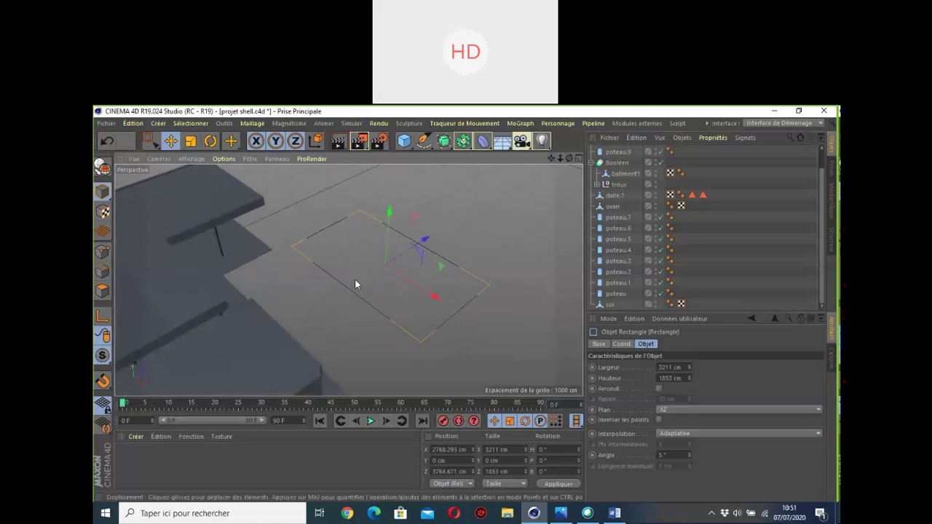
scroll(625, 207, up, 2)
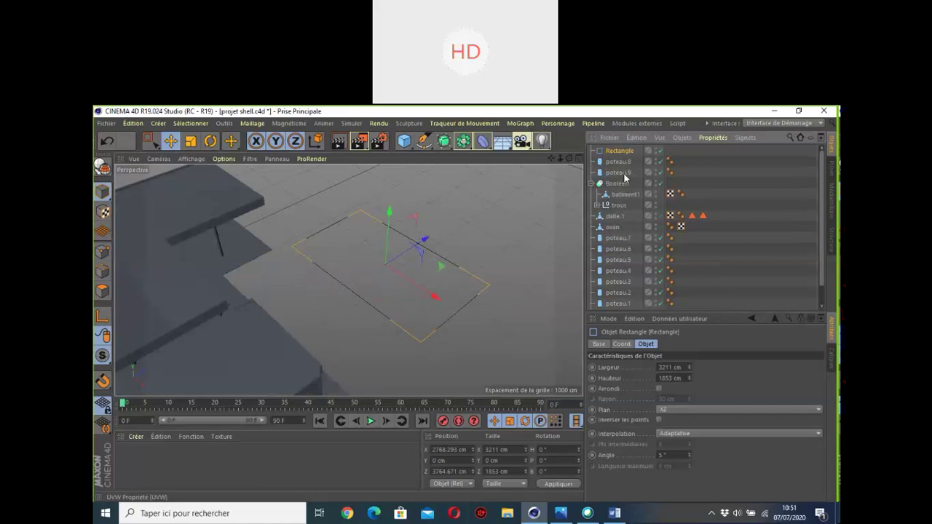
Step: Rename the ground Rectangle to 'trajet' and bring up the spline shapes list
double_click(617, 151)
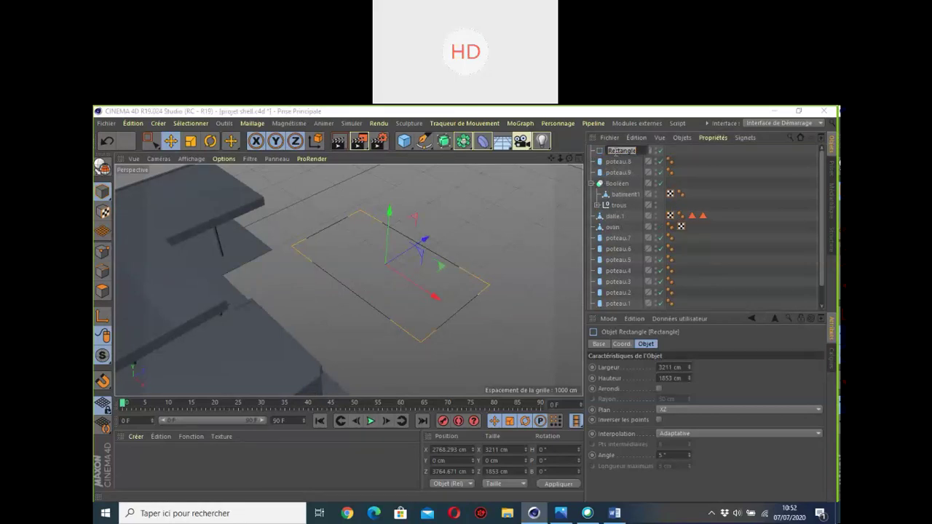
text(trajet)
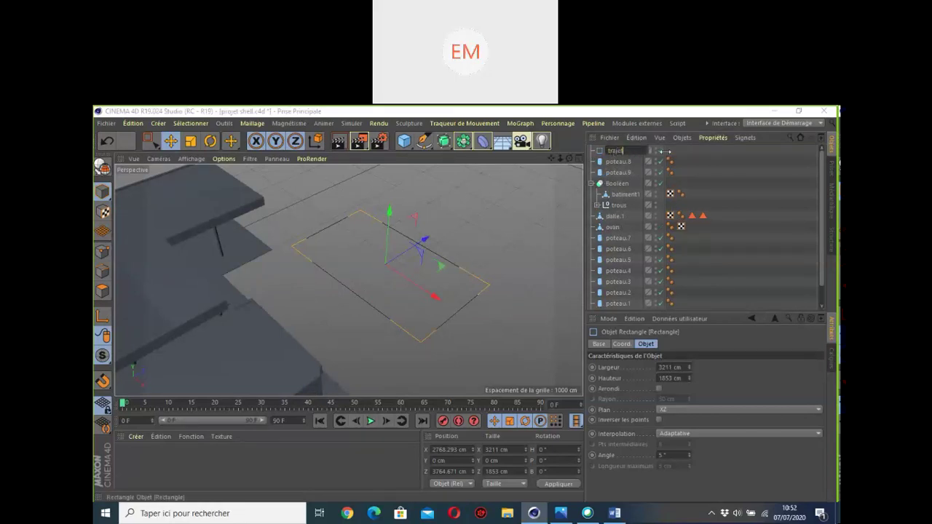
key(Return)
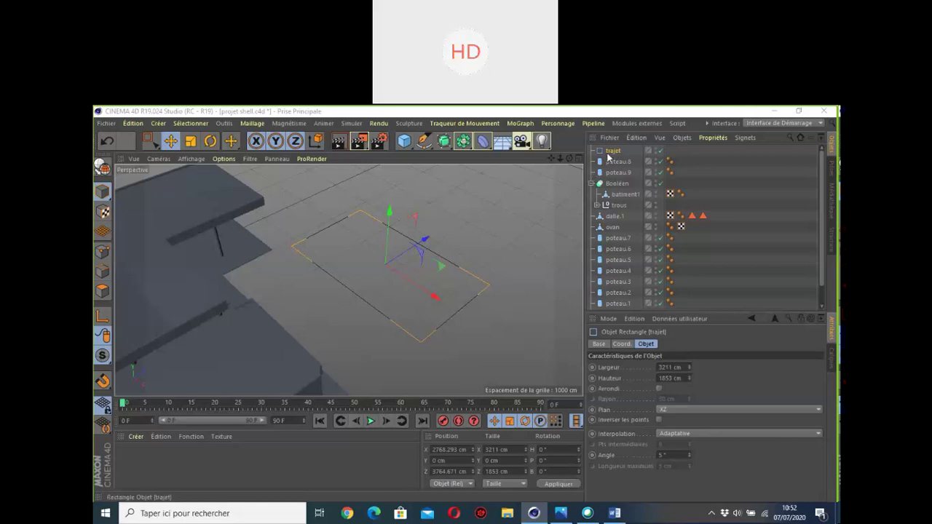
alt+middle_drag(342, 288, 351, 277)
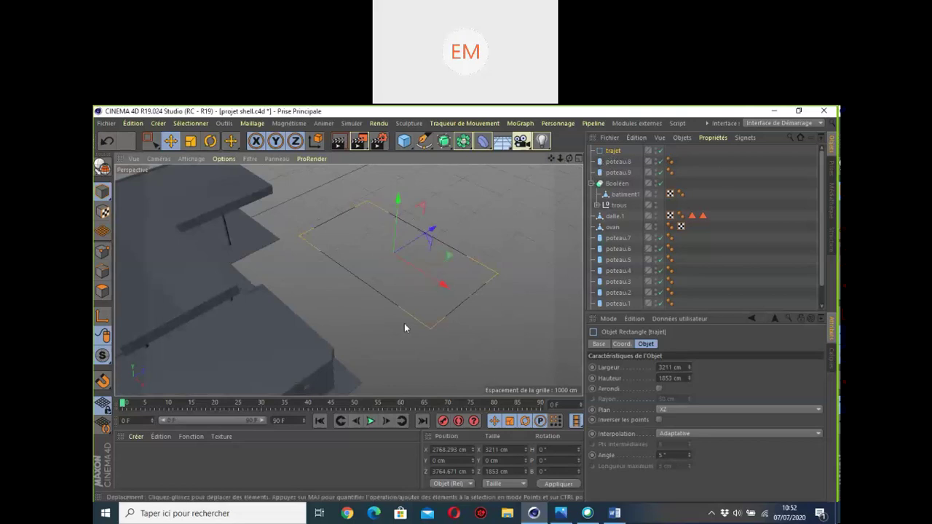
click(425, 146)
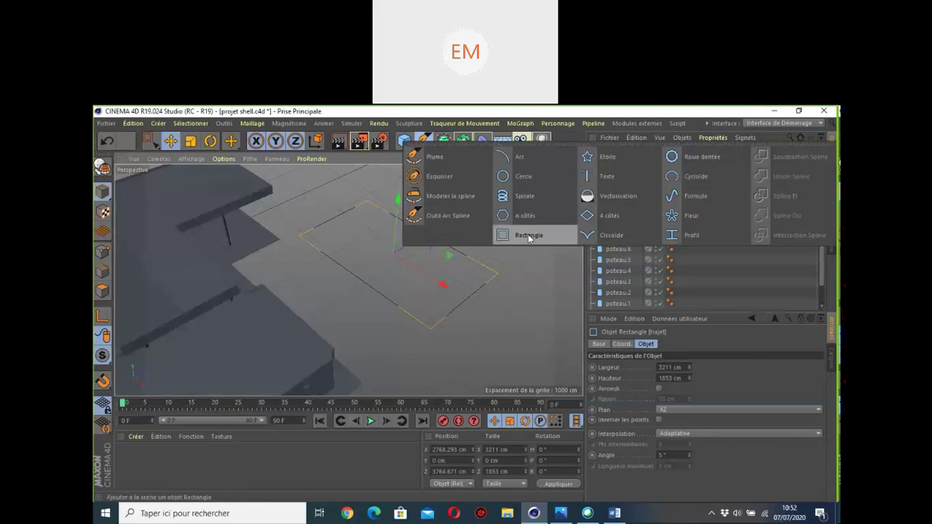
Step: Add a second Rectangle spline, 15 cm wide and 400 cm high in the XY plane
click(530, 236)
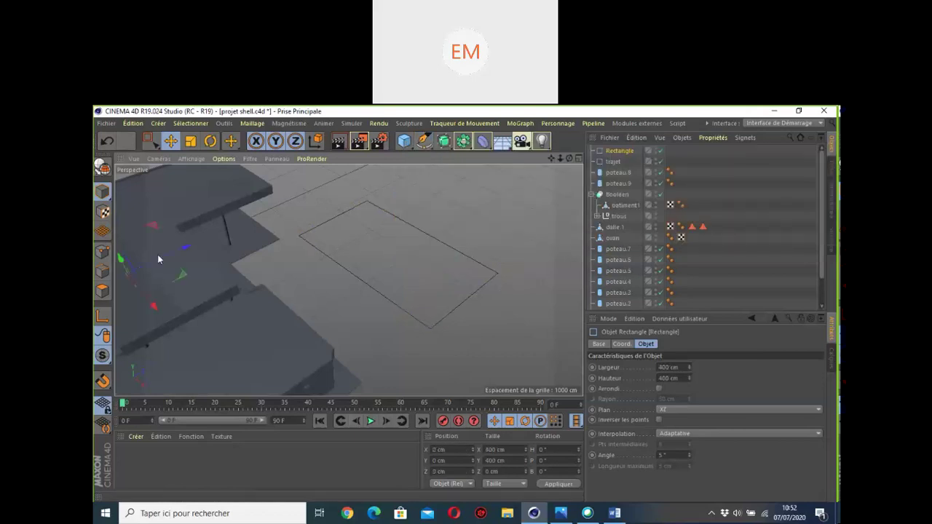
drag(569, 162, 557, 165)
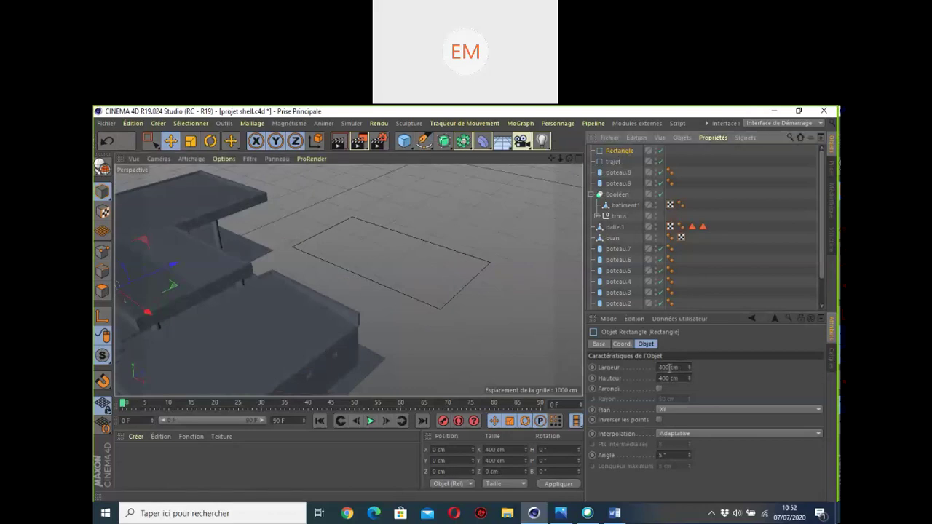
double_click(663, 367)
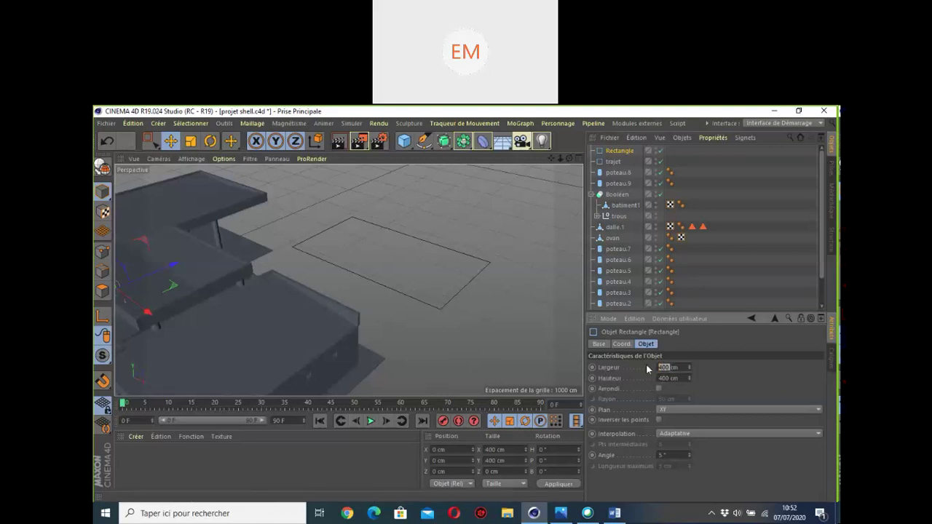
text(15)
key(Return)
ctrl+click(613, 161)
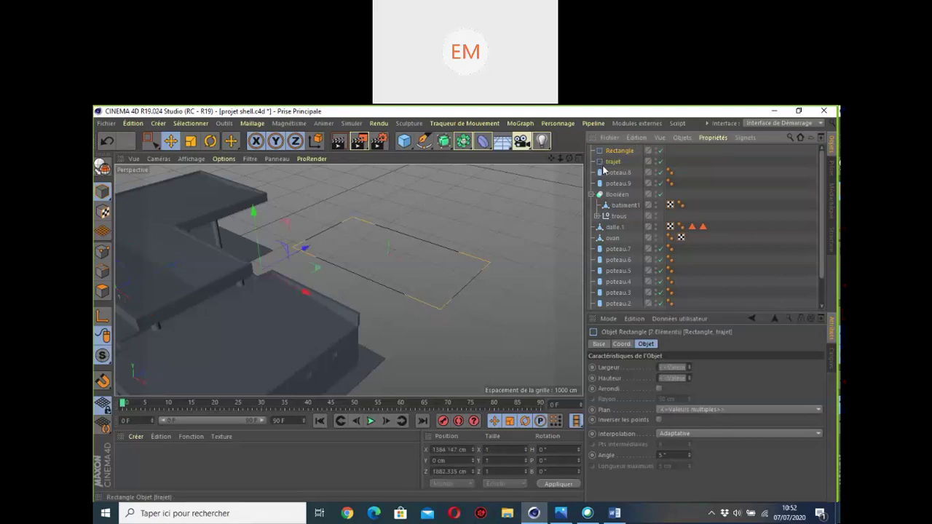
click(679, 148)
click(463, 140)
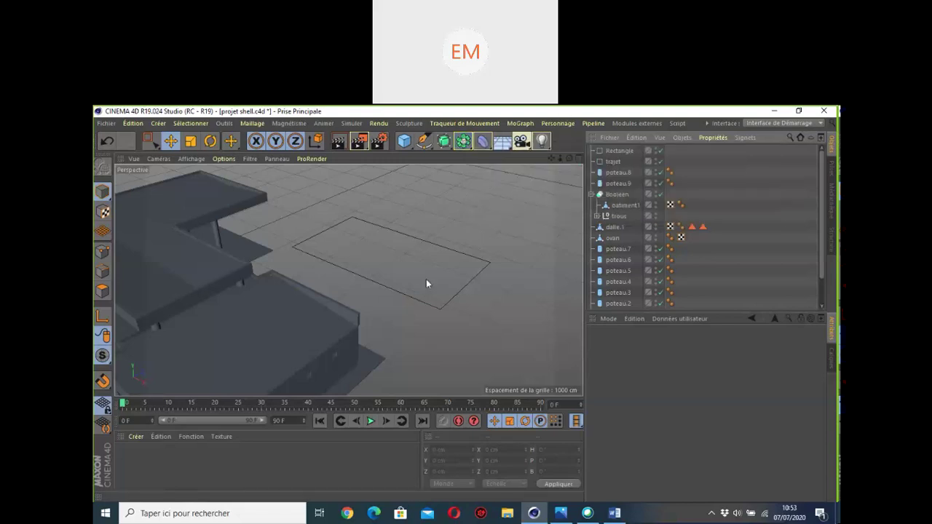
Step: Add an Extrusion contrôlée with Rectangle and trajet as children to sweep a wall
click(445, 146)
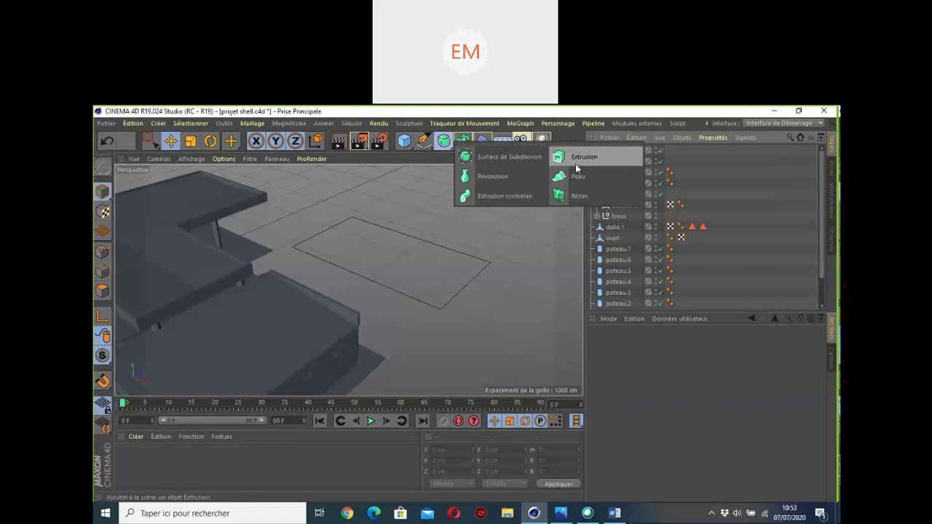
click(497, 196)
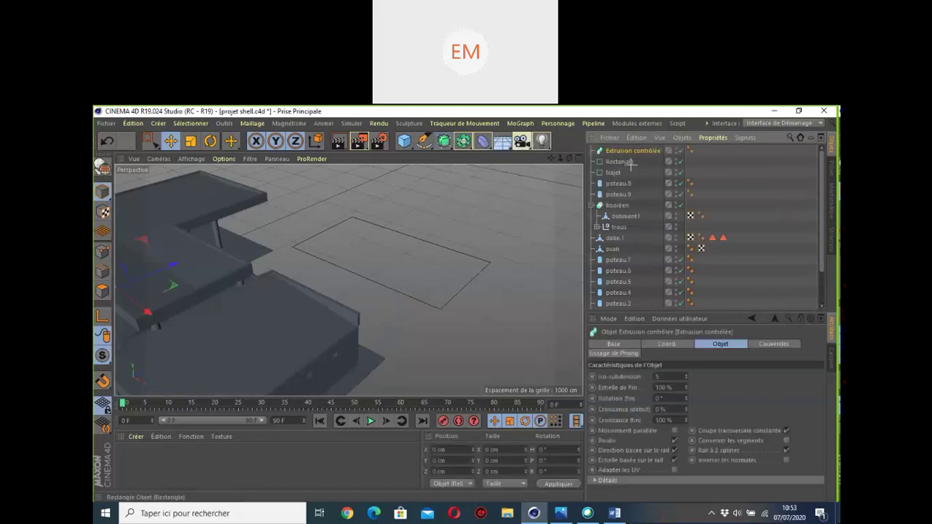
drag(593, 156, 620, 154)
scroll(343, 248, up, 3)
alt+drag(342, 248, 339, 267)
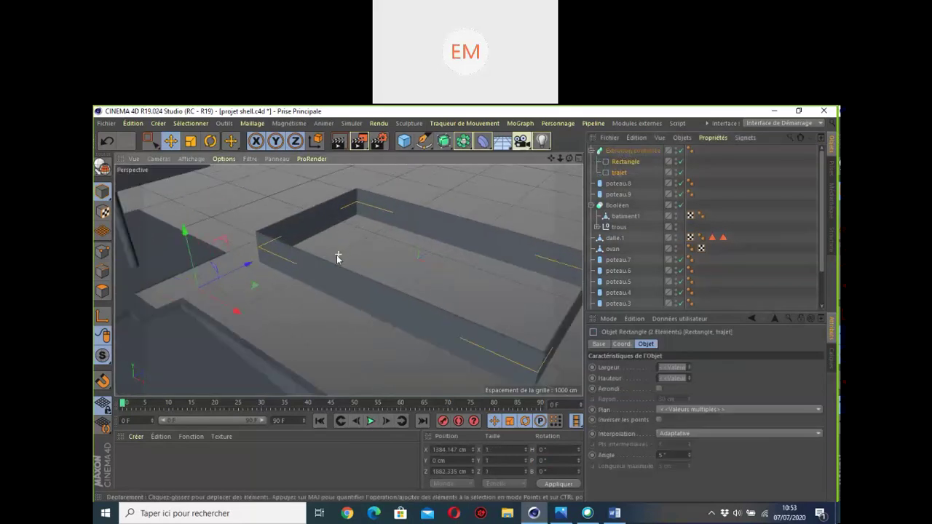
scroll(339, 267, down, 2)
scroll(342, 270, down, 2)
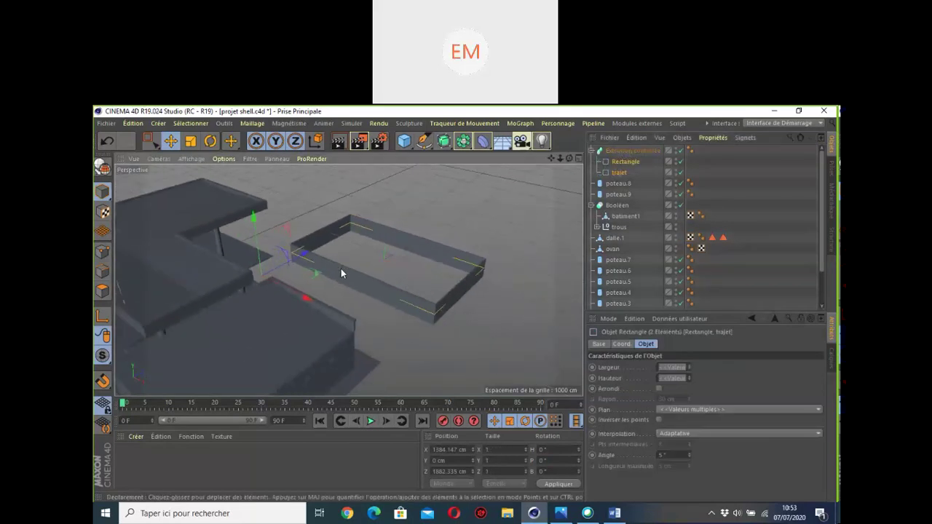
Step: Delete the Extrusion contrôlée together with both rectangles
click(592, 151)
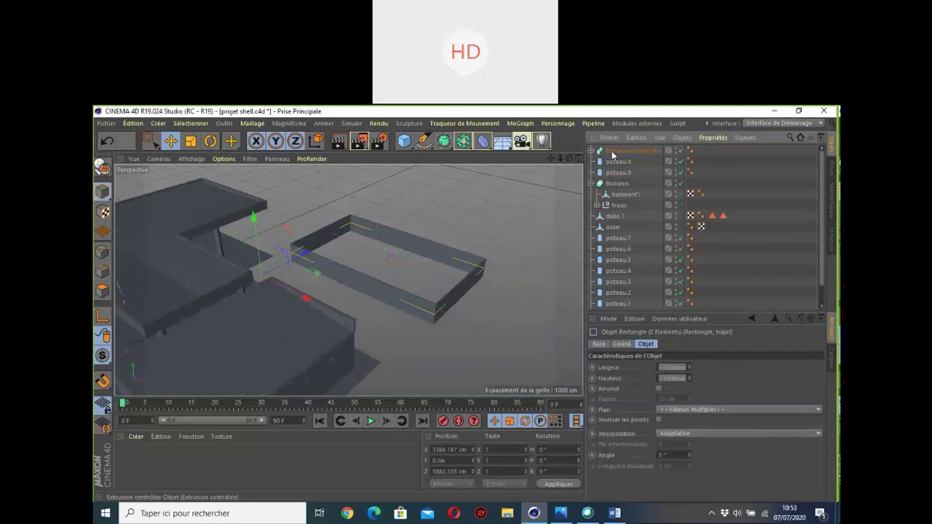
click(612, 151)
key(Delete)
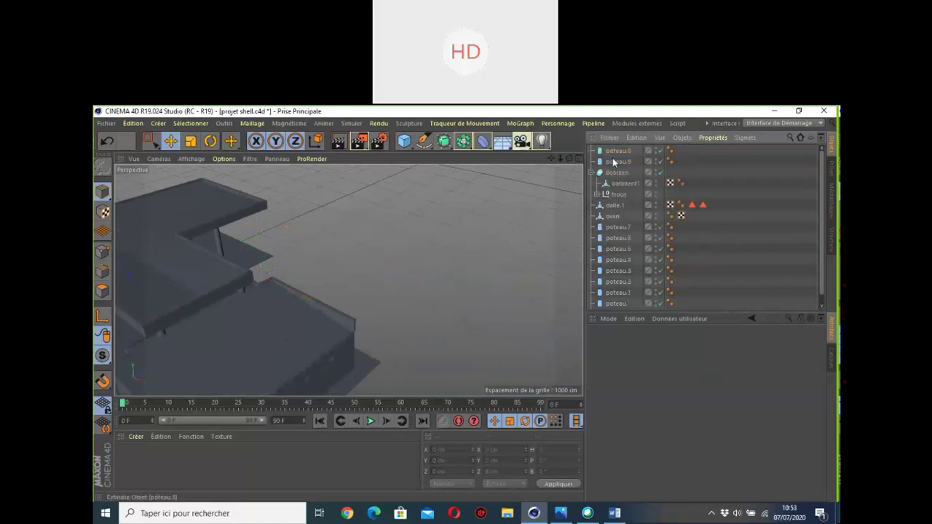
scroll(407, 265, up, 3)
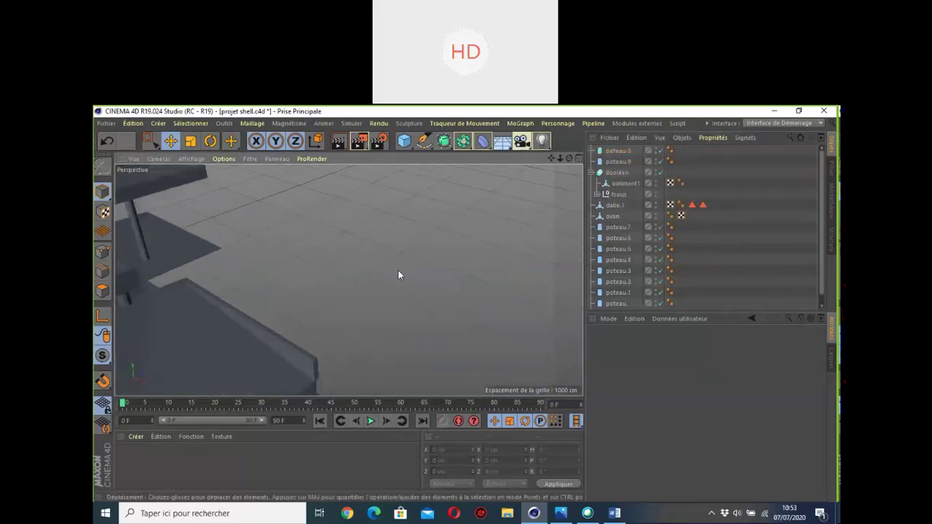
scroll(398, 274, down, 5)
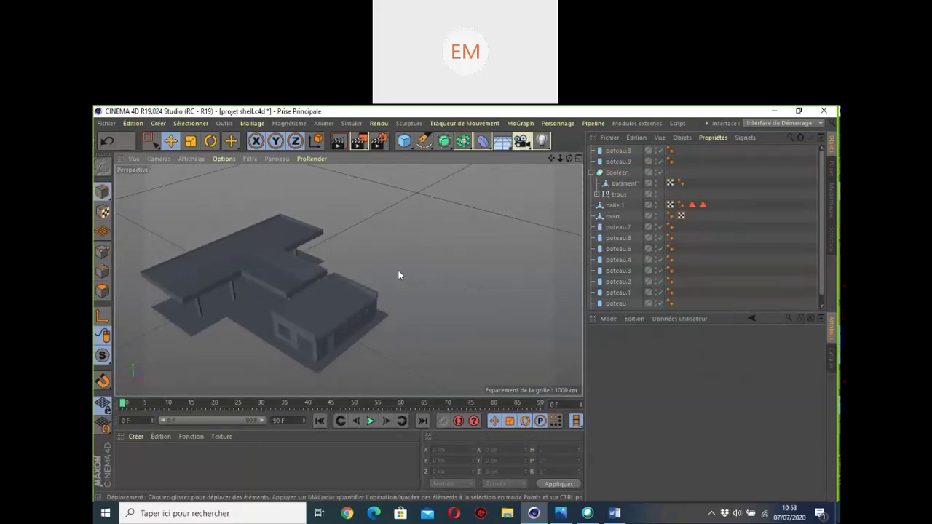
click(425, 142)
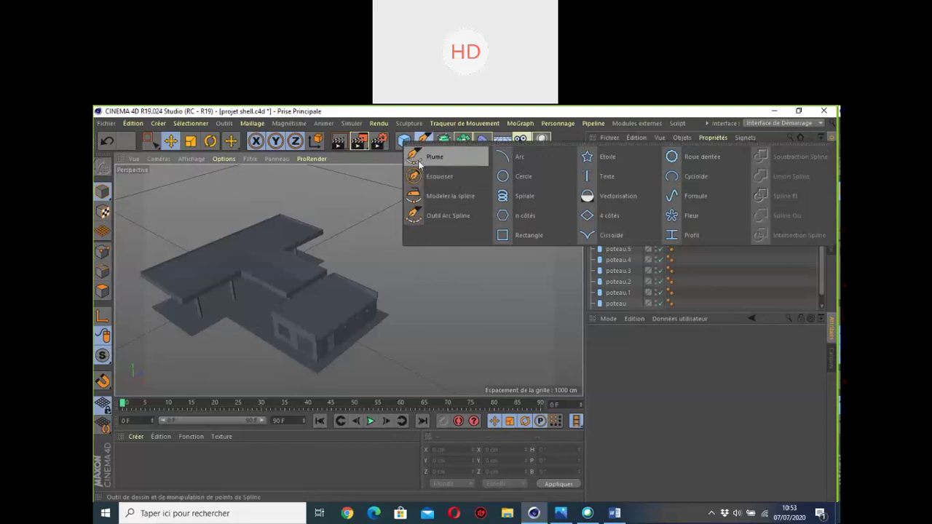
click(430, 157)
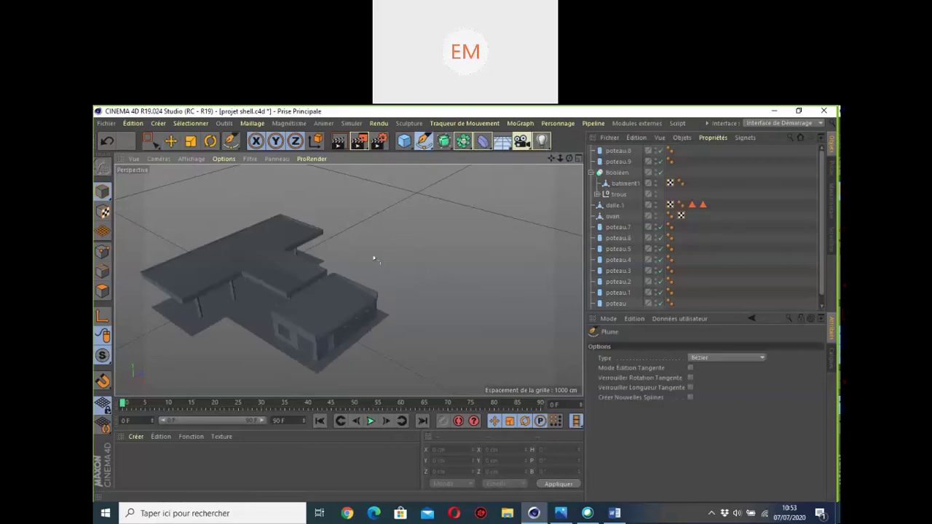
drag(373, 256, 379, 239)
click(421, 228)
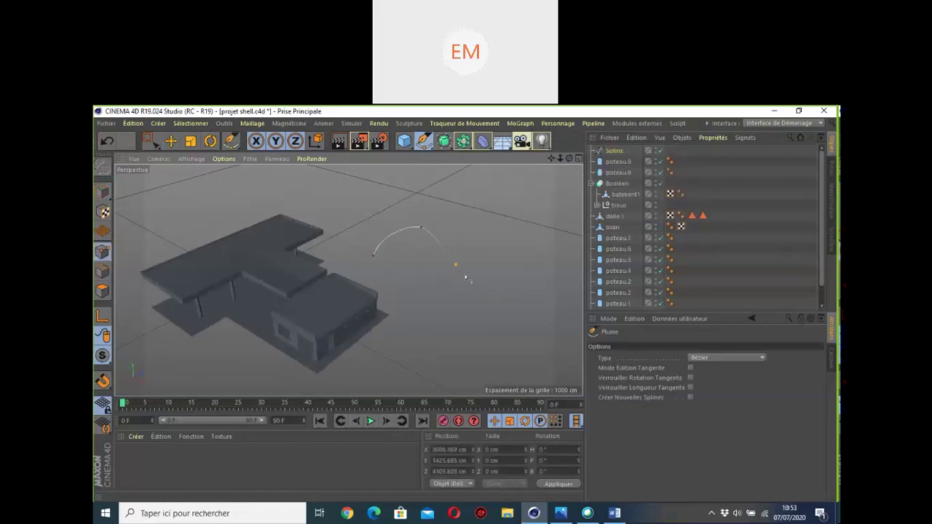
click(456, 264)
click(543, 231)
key(Escape)
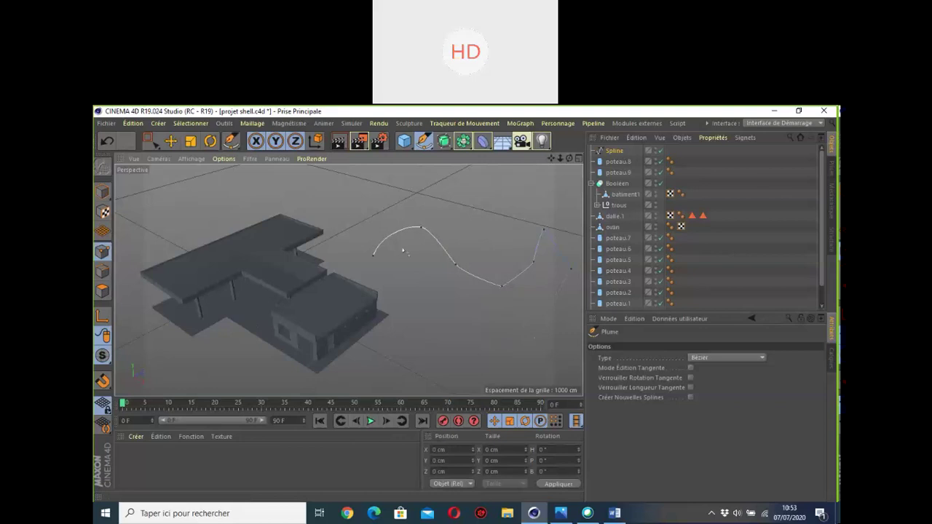
click(425, 141)
click(614, 150)
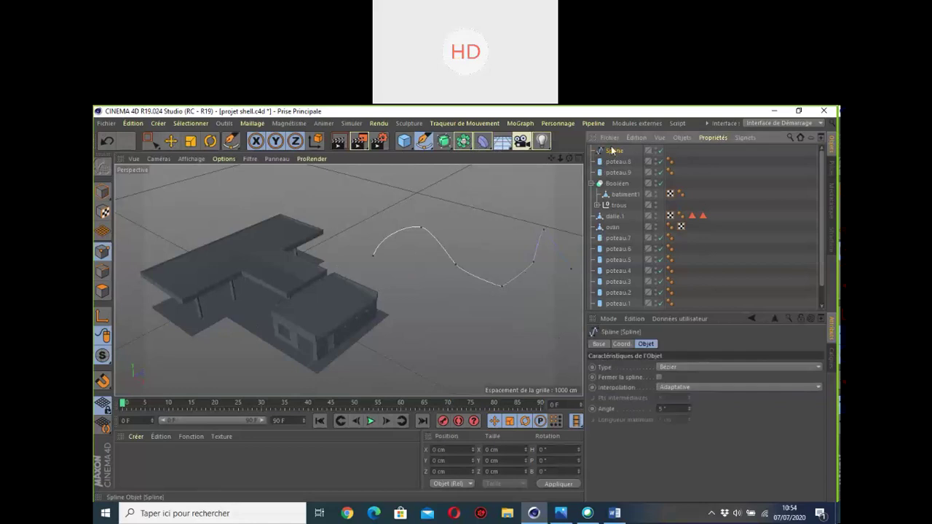
key(Delete)
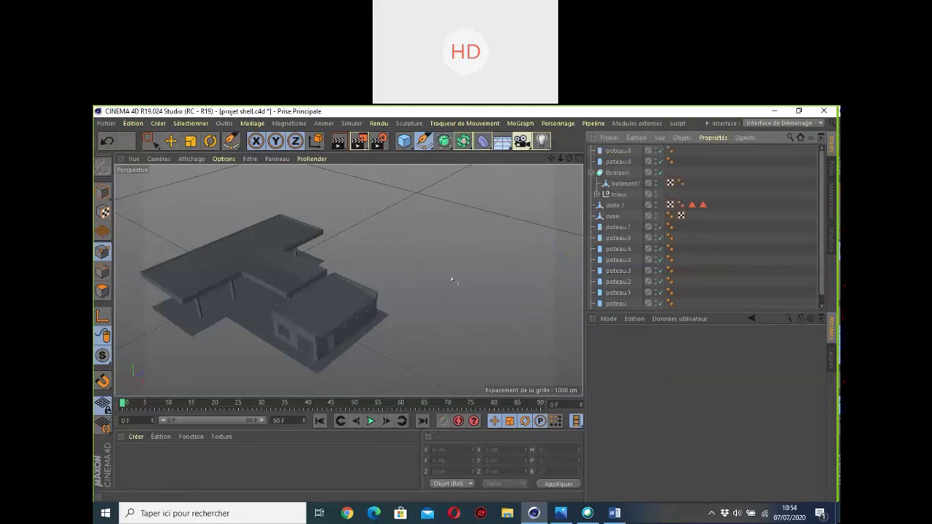
Step: Add a Cube primitive and drag it away from the gas station building
scroll(452, 280, down, 3)
click(171, 141)
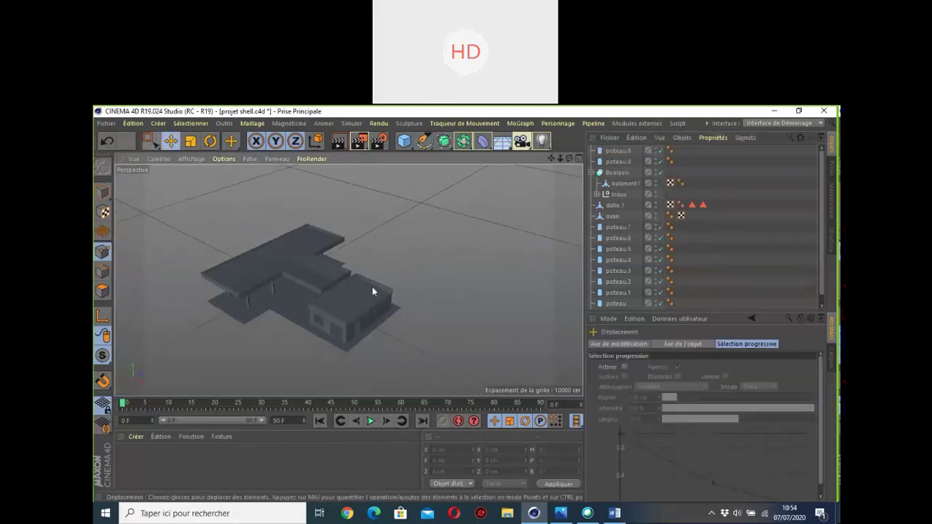
scroll(372, 289, up, 1)
scroll(416, 245, up, 2)
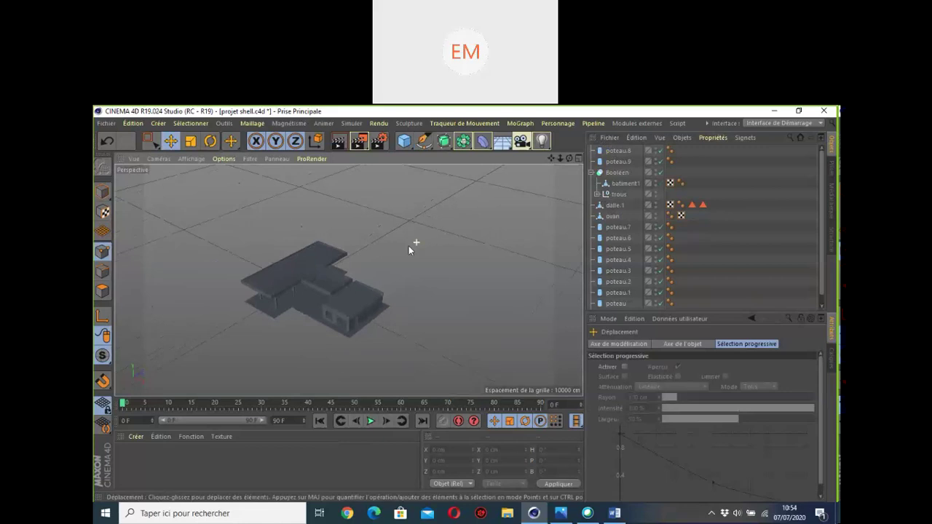
click(548, 148)
click(544, 160)
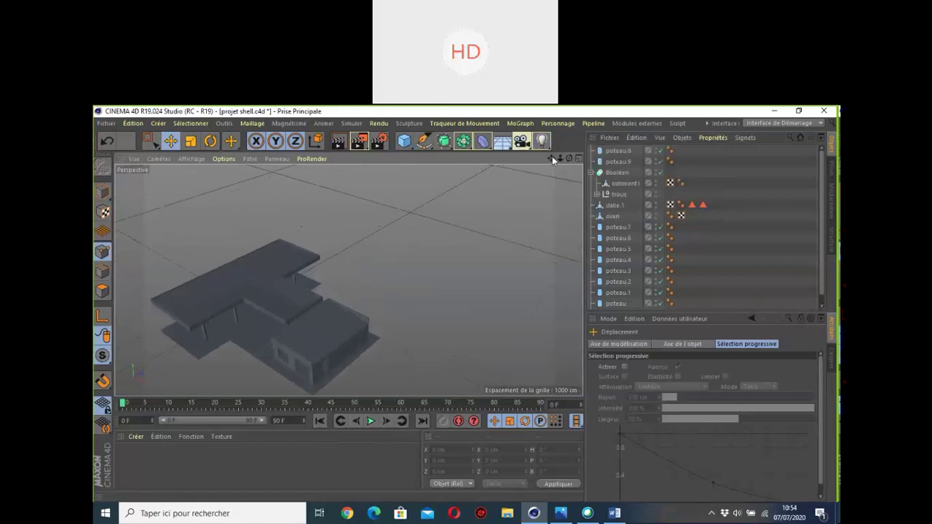
mouse_move(552, 161)
mouse_down()
mouse_move(564, 153)
mouse_move(551, 160)
mouse_up()
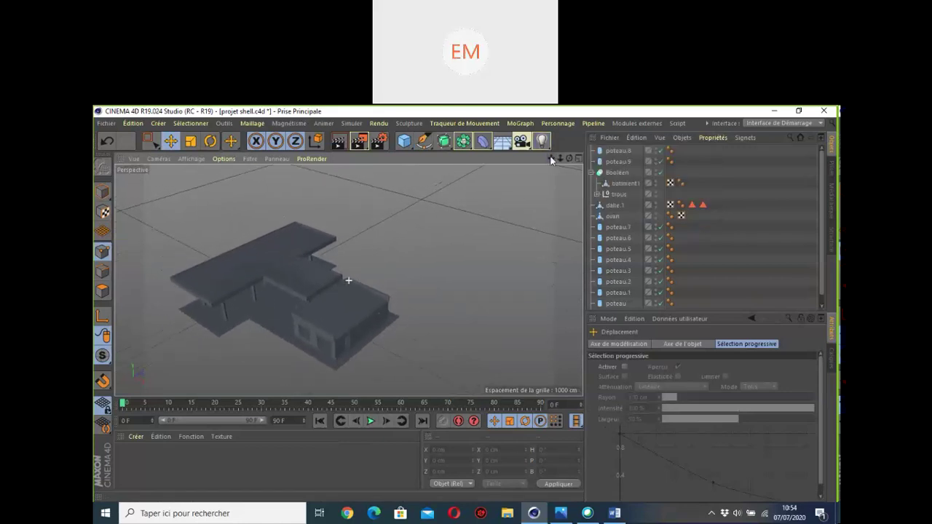
click(404, 141)
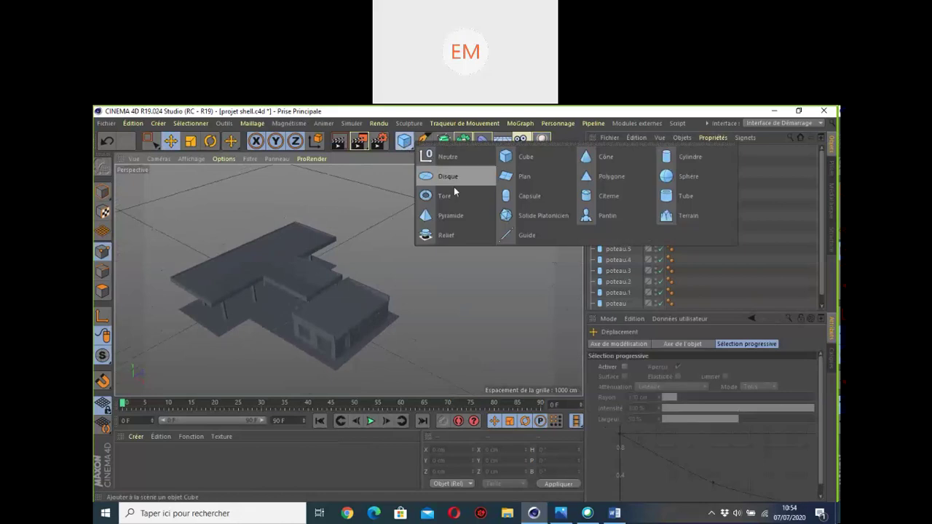
click(517, 159)
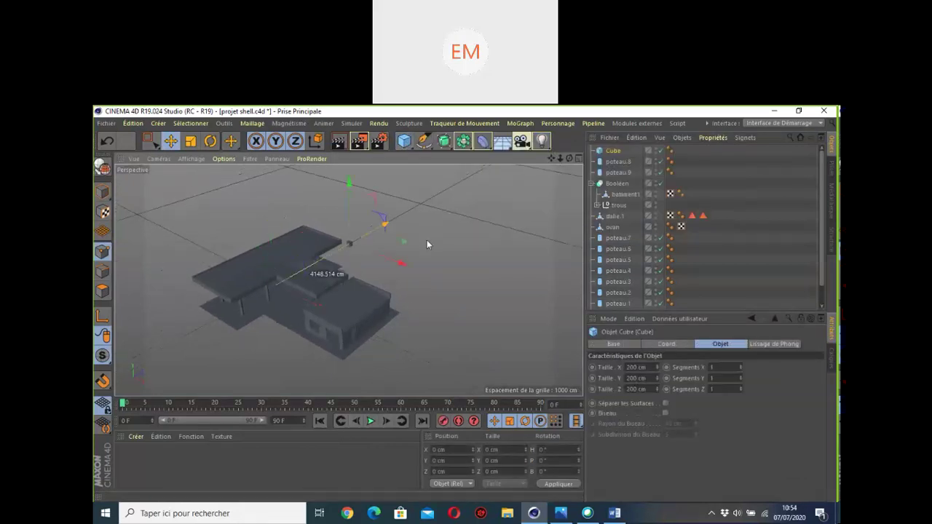
drag(427, 245, 458, 296)
Step: Stretch the cube into a large slab and lower its height to about 792 cm
scroll(405, 293, up, 5)
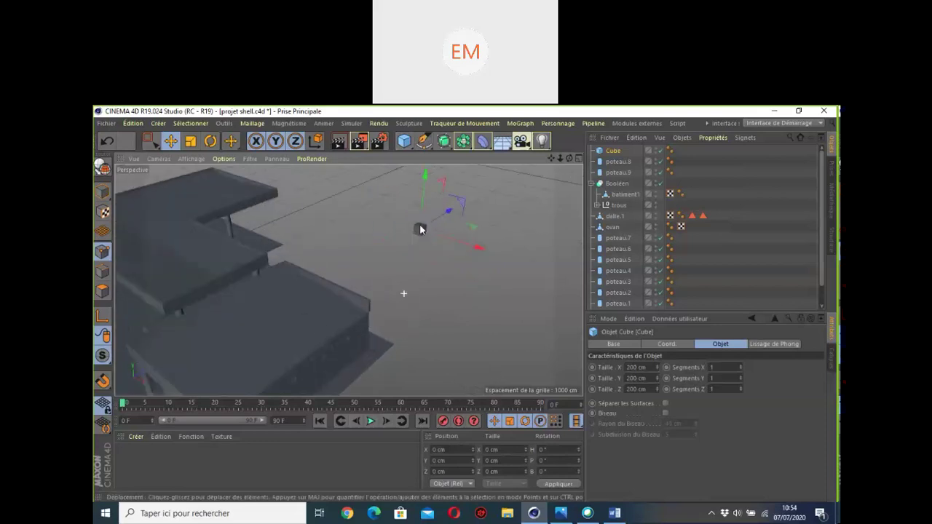
click(606, 152)
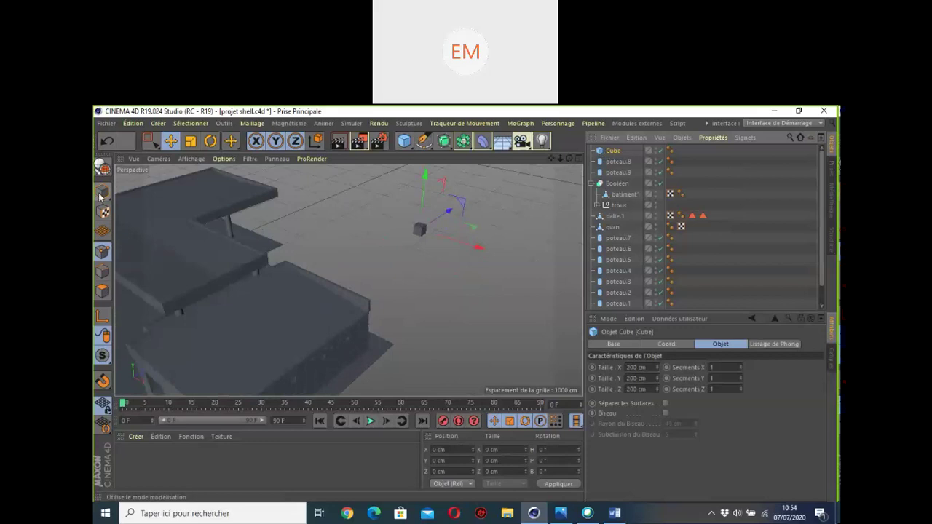
click(172, 140)
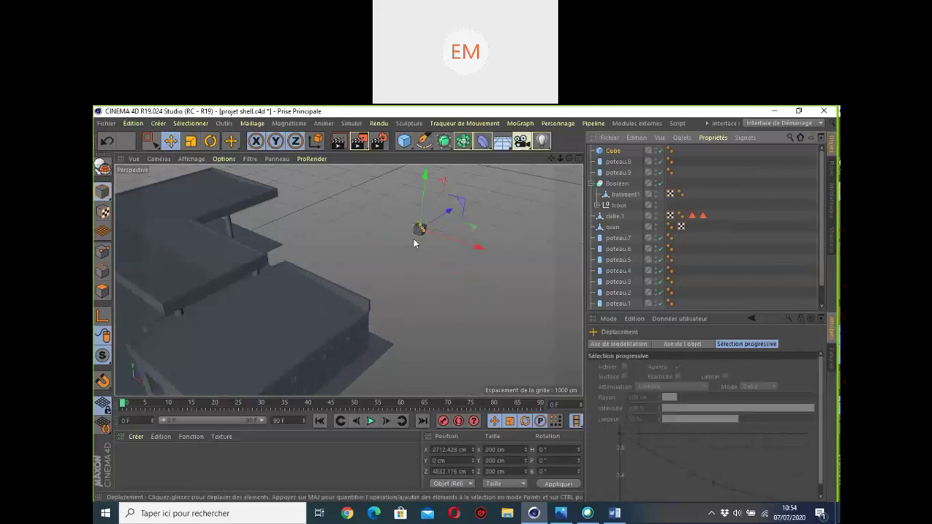
drag(422, 226, 476, 252)
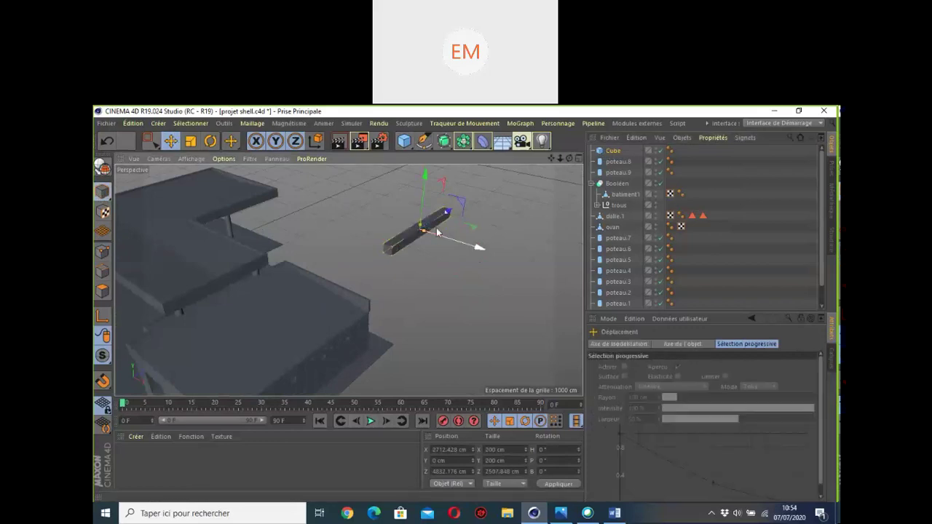
drag(424, 231, 431, 169)
scroll(420, 201, down, 2)
mouse_move(553, 157)
mouse_down()
mouse_move(545, 174)
mouse_move(575, 161)
mouse_move(543, 146)
mouse_up()
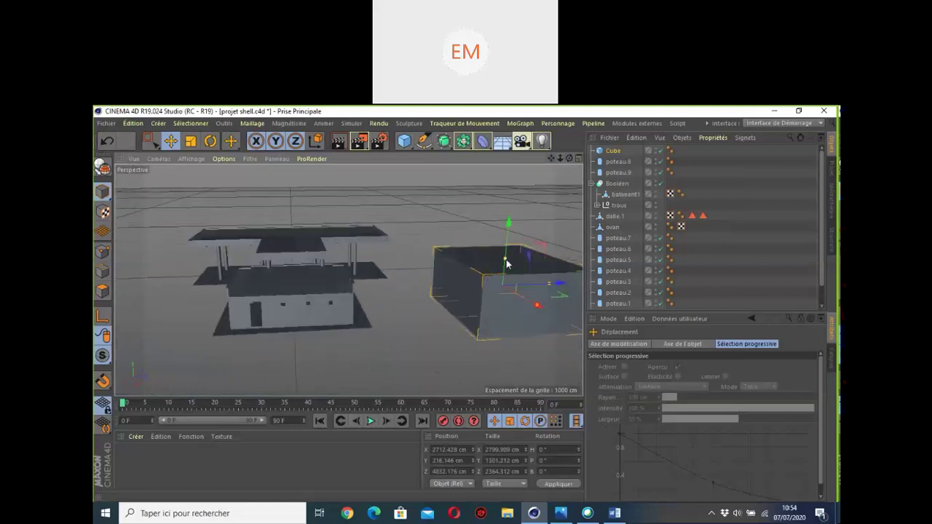
drag(505, 260, 374, 303)
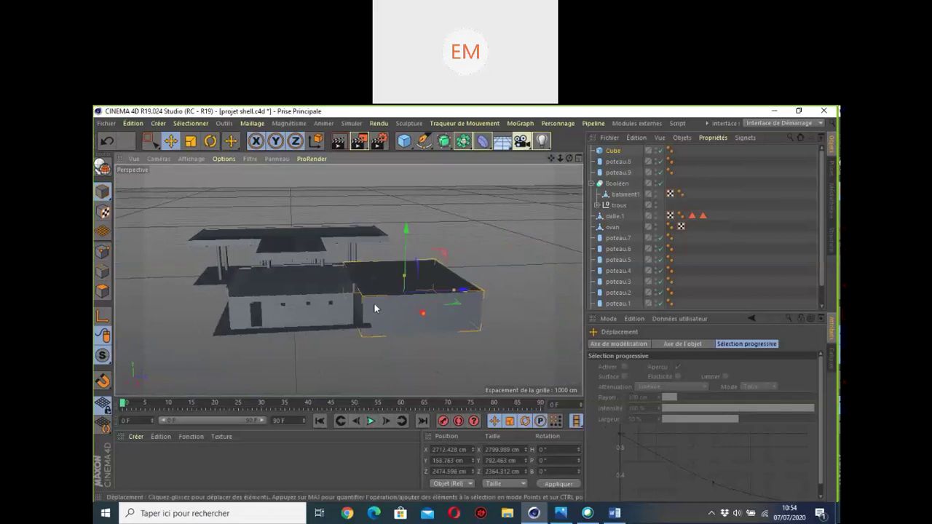
scroll(359, 306, up, 5)
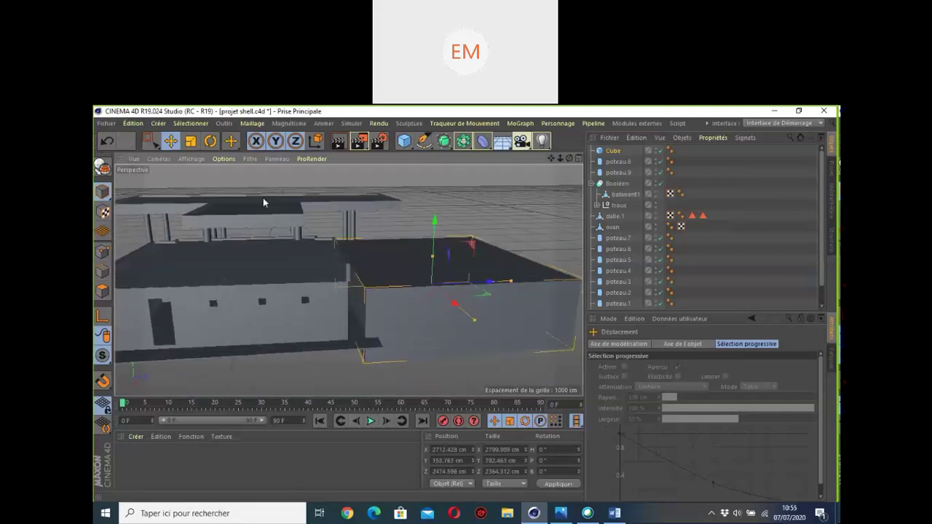
Step: In the Front view, position the box beside the building and narrow it to about 2220 cm
key(F5)
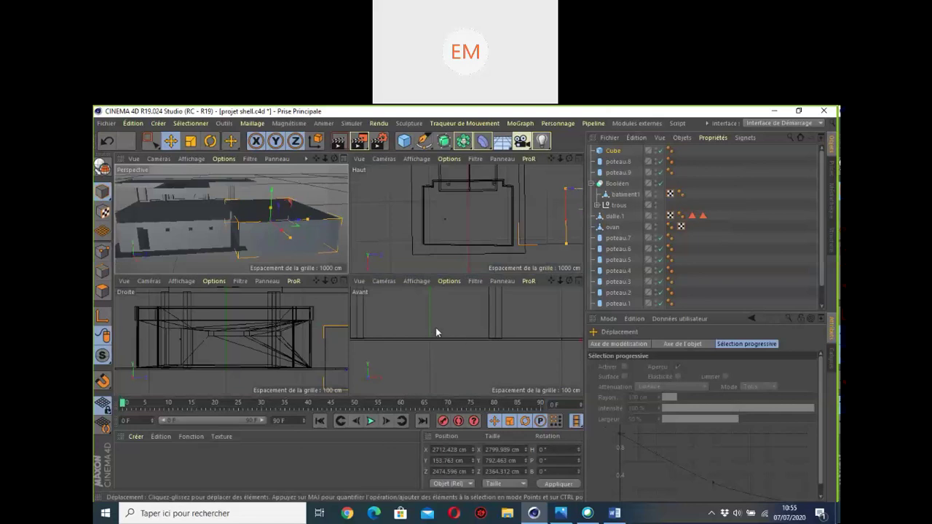
scroll(437, 332, down, 8)
click(579, 282)
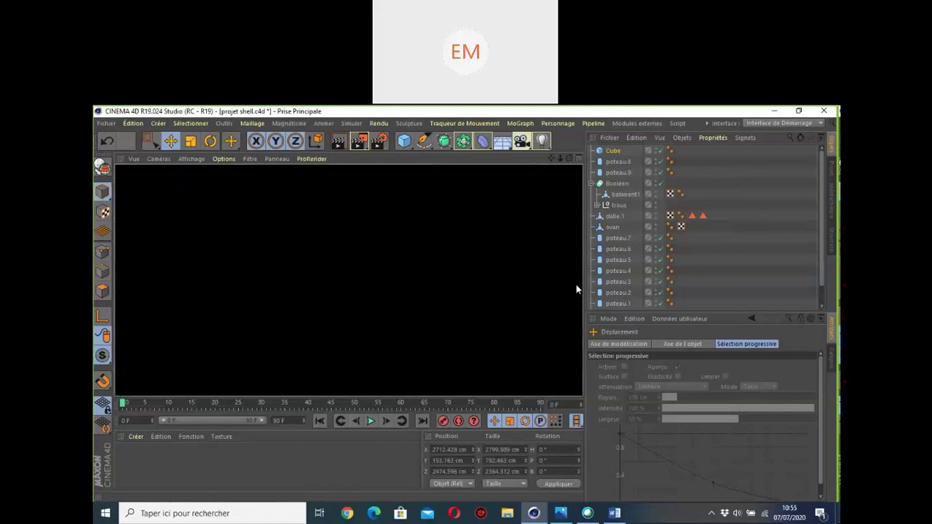
scroll(433, 310, up, 2)
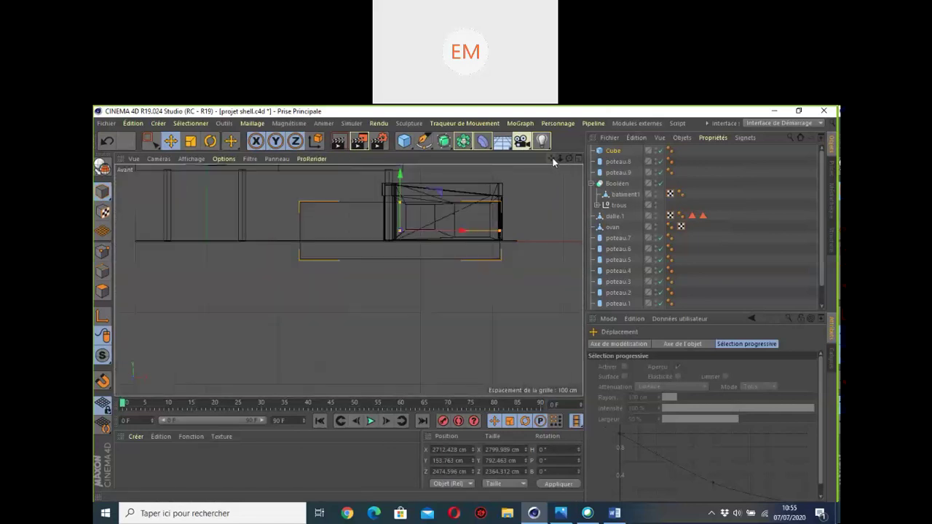
drag(553, 158, 586, 289)
drag(551, 158, 312, 233)
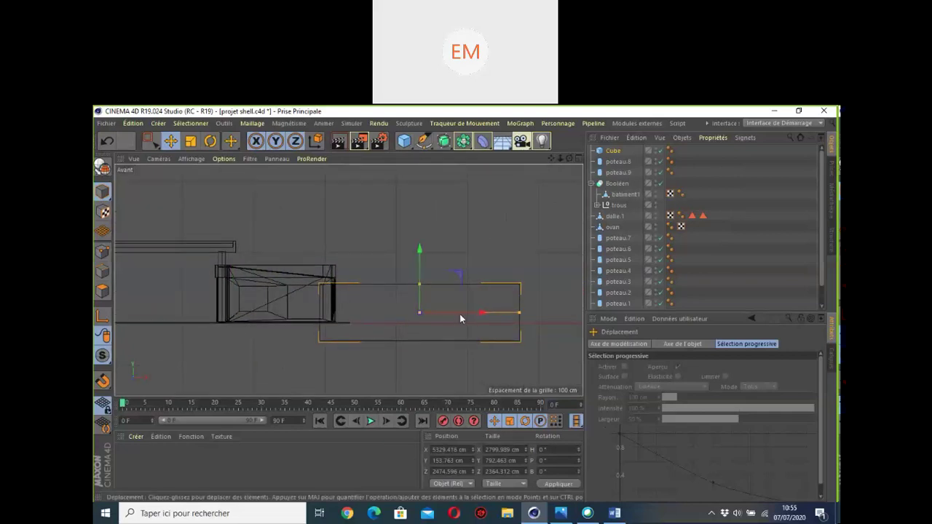
drag(459, 314, 473, 313)
drag(433, 251, 435, 234)
drag(476, 295, 485, 294)
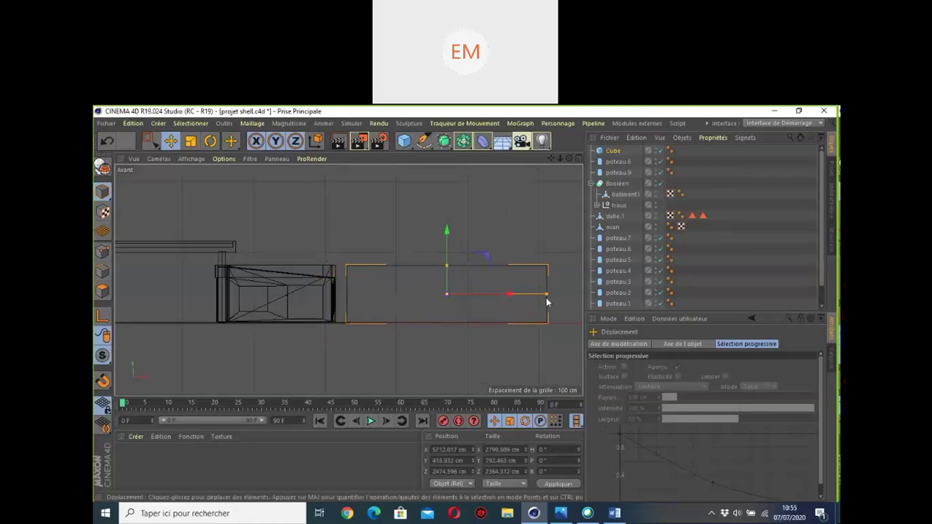
drag(546, 295, 526, 295)
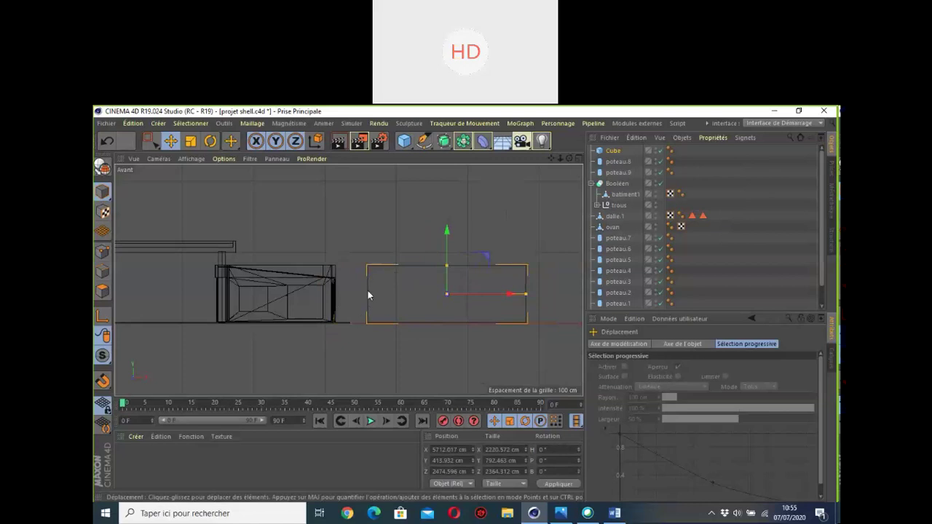
drag(457, 295, 475, 309)
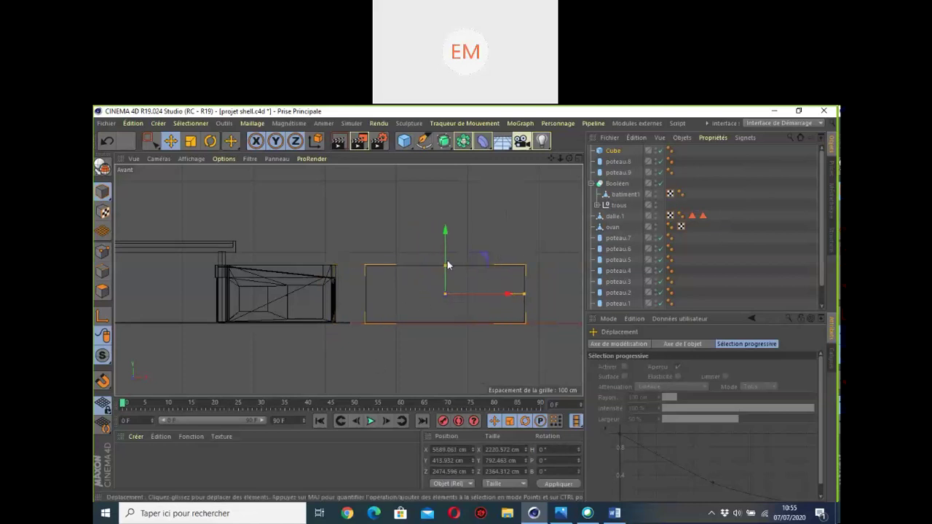
middle_click(475, 308)
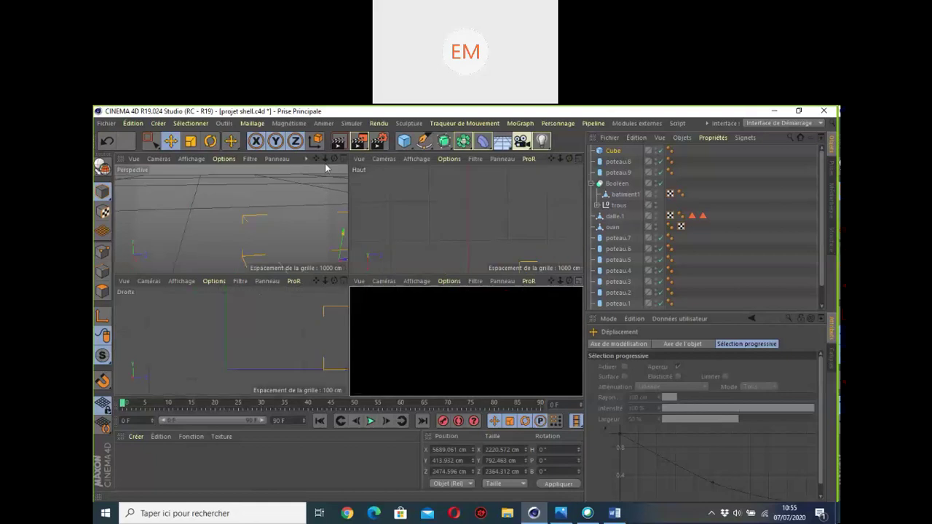
Step: Move the Cube along Z toward the canopy, leaving its depth at 1651.501 cm
middle_click(409, 235)
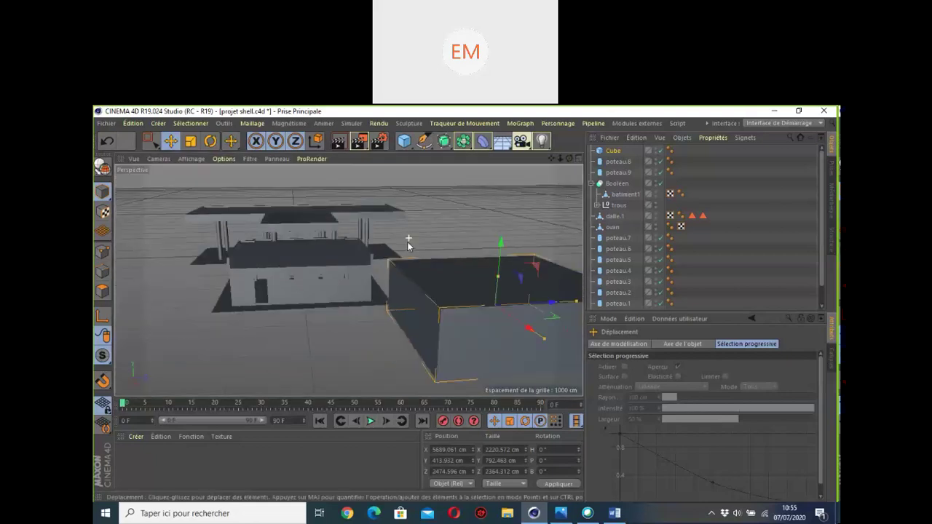
alt+drag(348, 280, 348, 280)
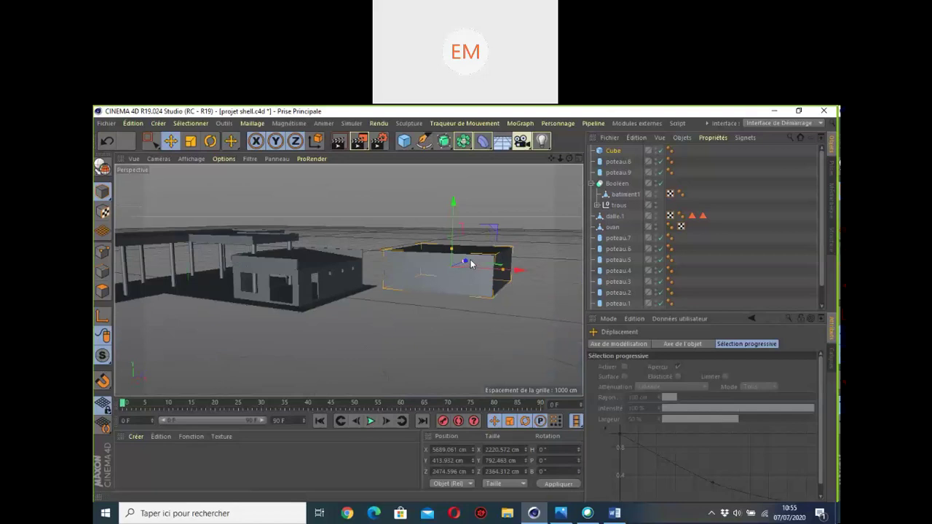
drag(570, 160, 569, 162)
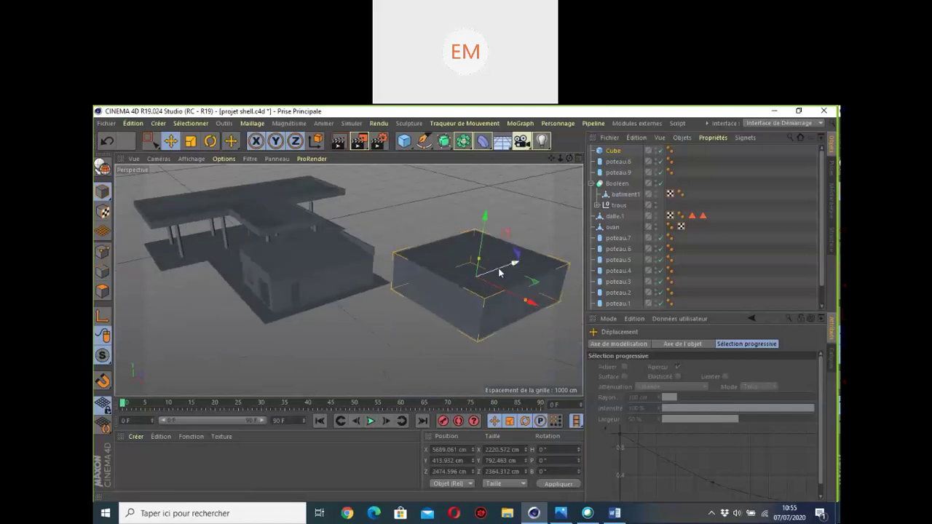
drag(502, 273, 501, 209)
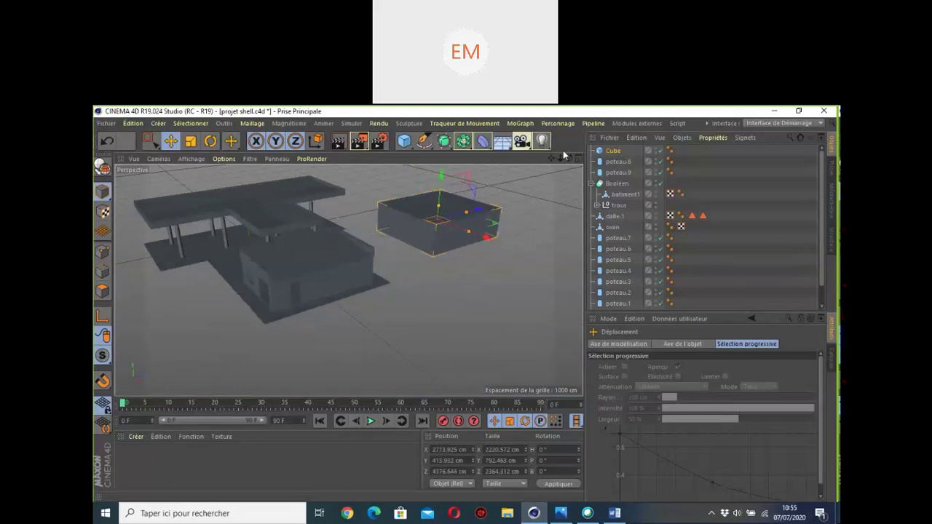
drag(551, 160, 468, 258)
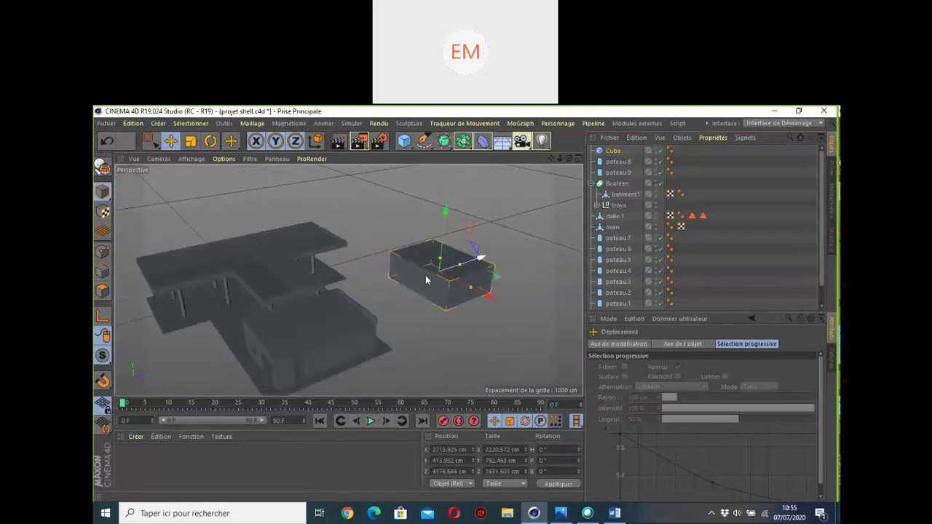
alt+drag(426, 275, 522, 203)
mouse_move(569, 159)
mouse_down()
mouse_move(535, 175)
mouse_move(563, 146)
mouse_move(547, 183)
mouse_move(551, 156)
mouse_move(559, 148)
mouse_move(567, 158)
mouse_up()
Step: Change the Cube's name in the Object Manager to 'batiment 2'
double_click(614, 151)
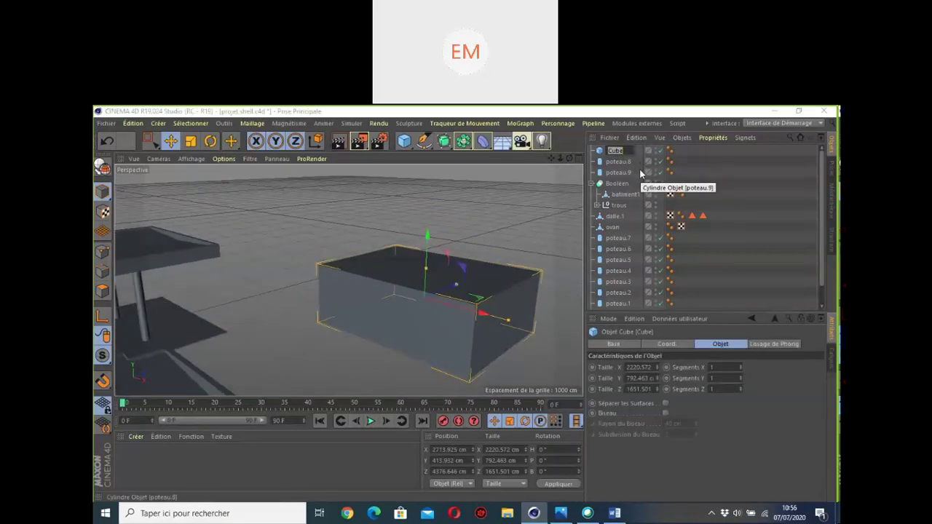
text(bat)
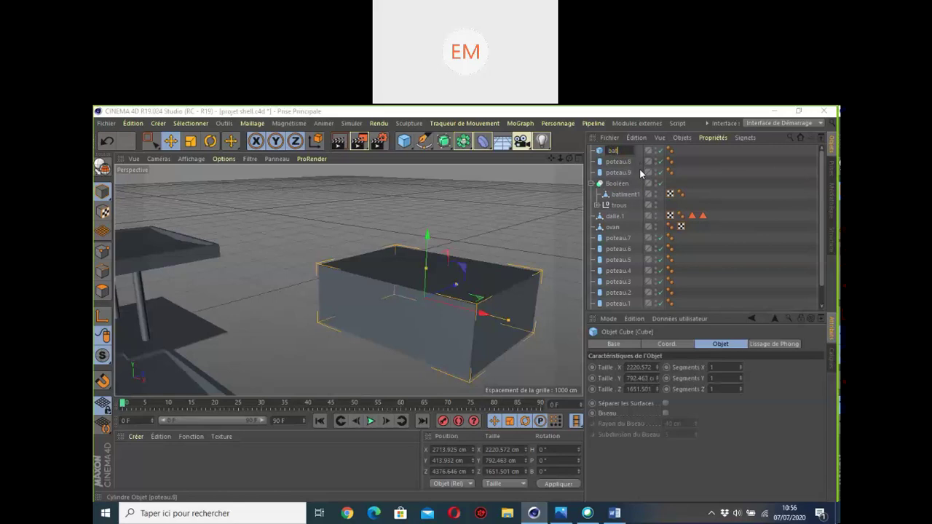
text(iment 2)
key(Return)
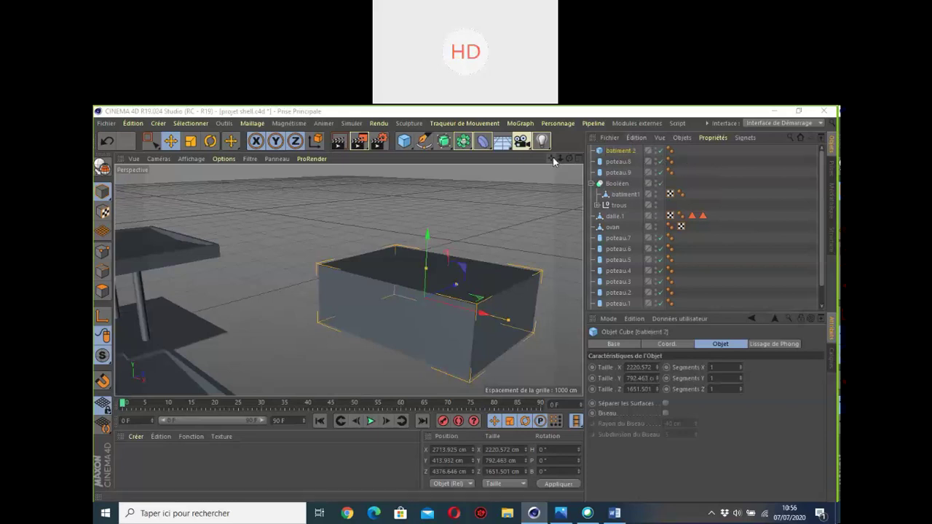
mouse_move(569, 158)
mouse_down()
mouse_move(546, 161)
mouse_move(569, 175)
mouse_up()
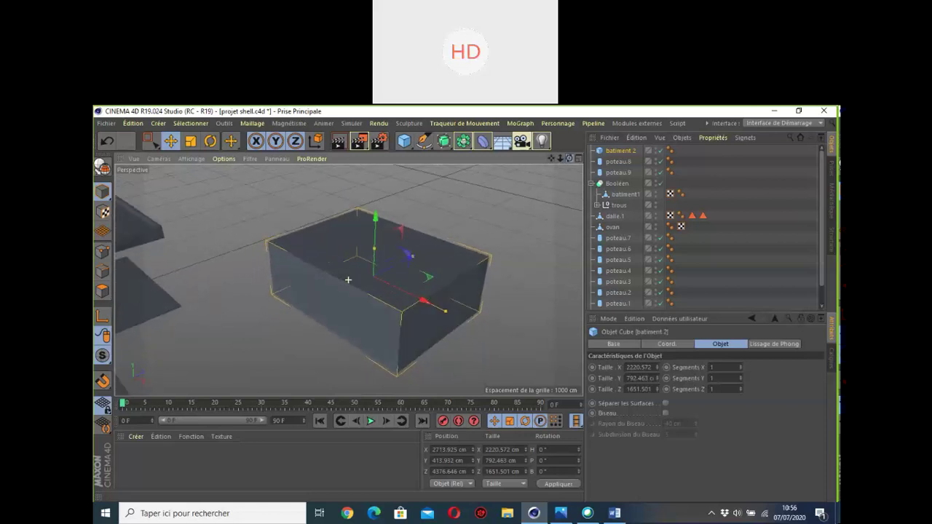
Step: Make the box editable and select its top face in polygon mode
click(106, 169)
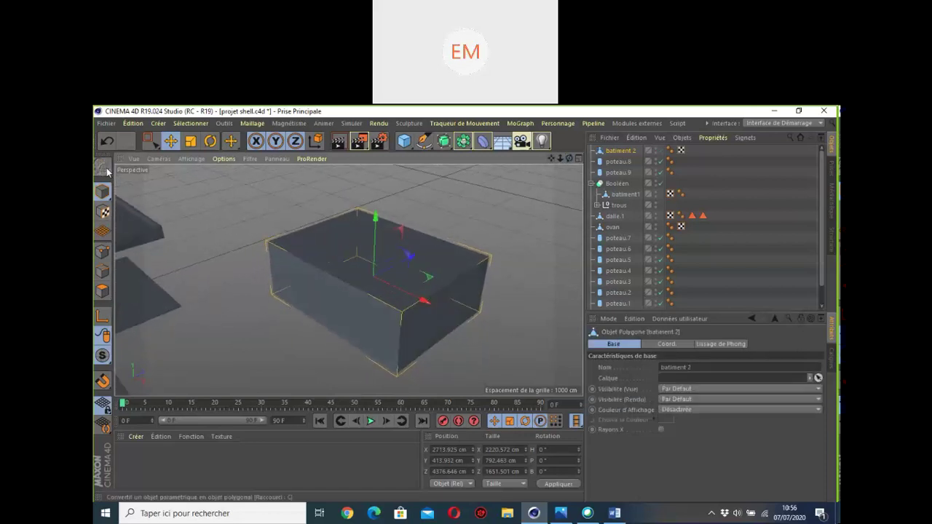
click(102, 290)
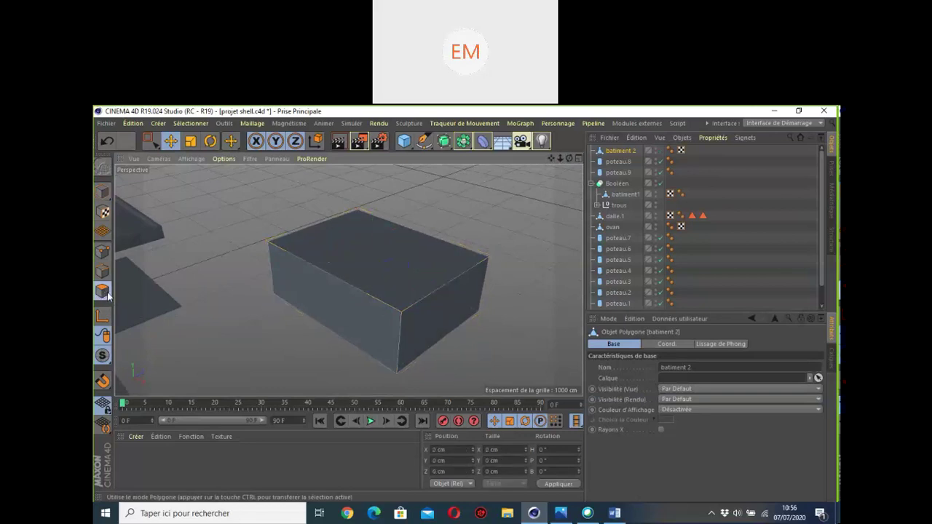
click(410, 270)
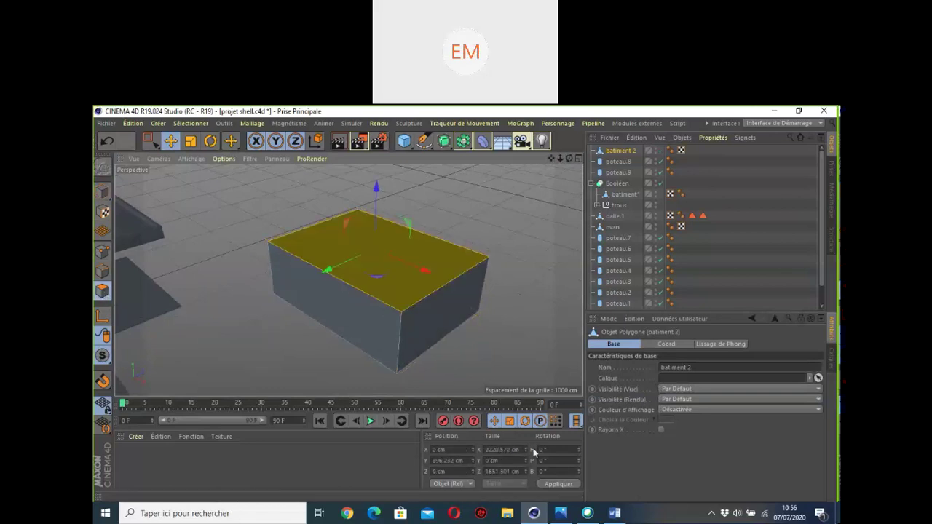
Step: Inset the top face with Extrusion interne by 38 cm
right_click(400, 277)
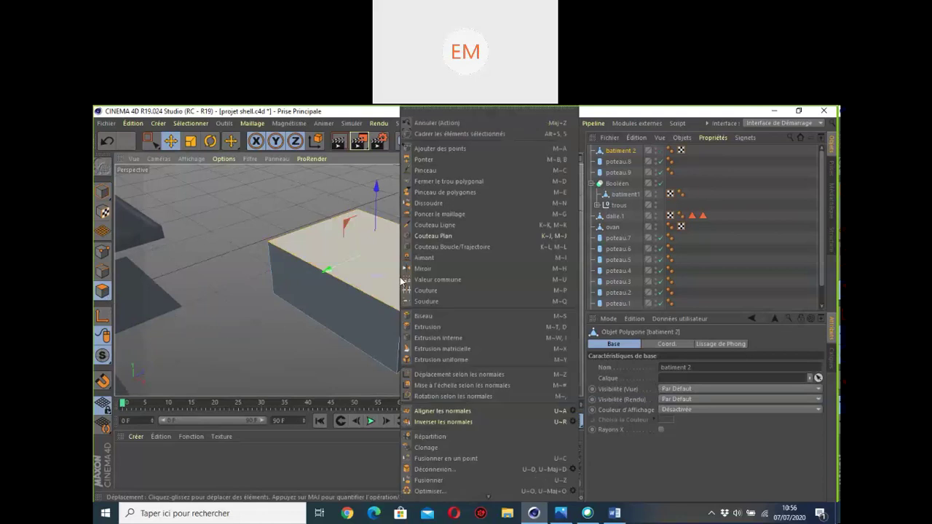
click(461, 338)
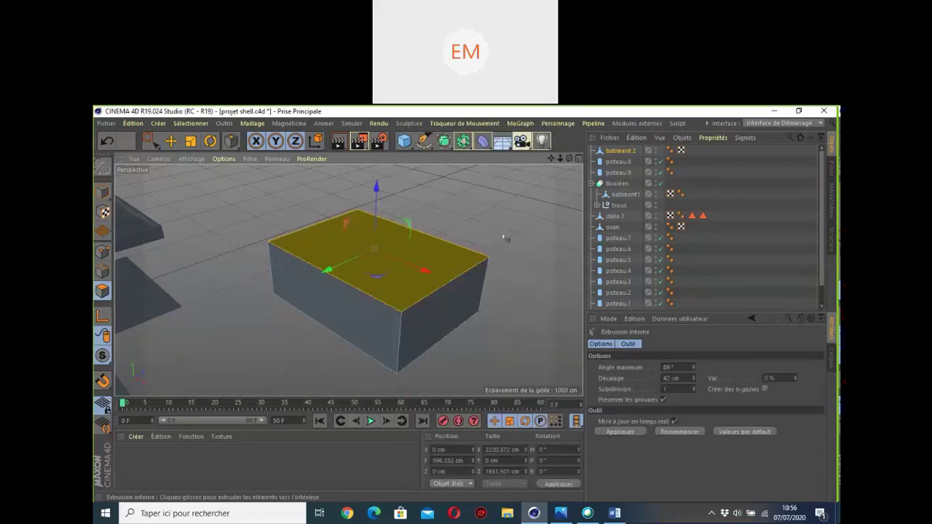
drag(422, 281, 437, 280)
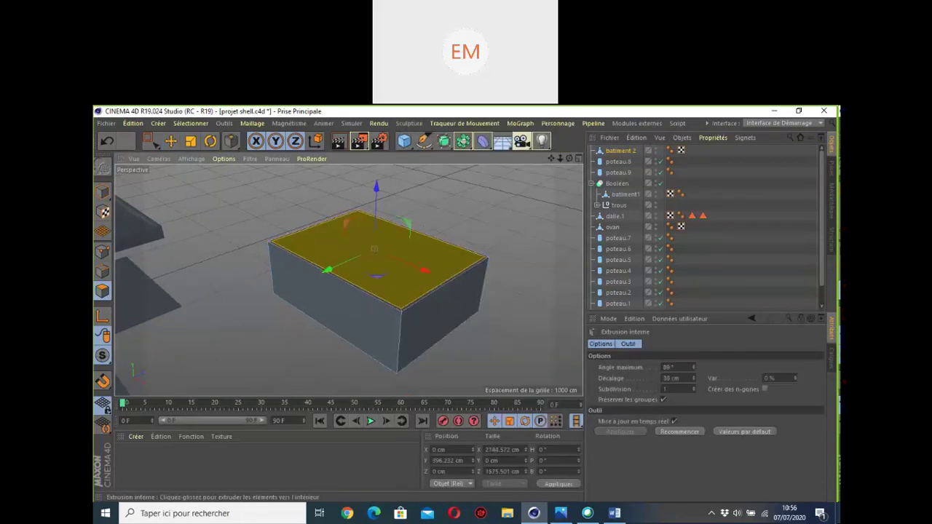
scroll(409, 271, up, 3)
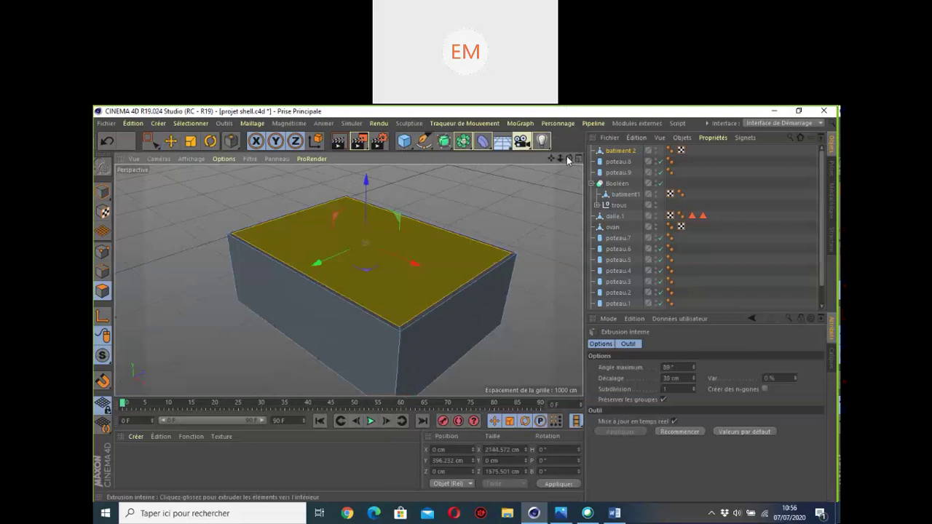
drag(569, 160, 581, 188)
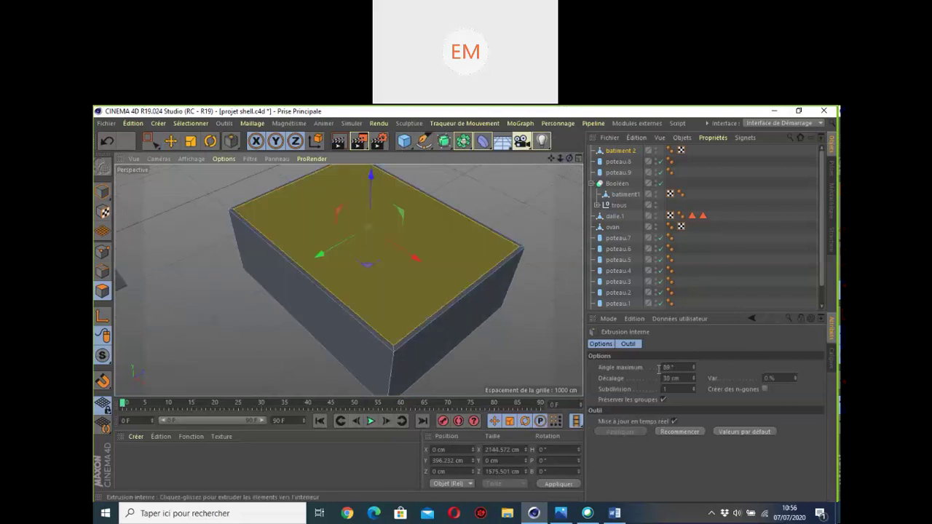
drag(693, 381, 693, 402)
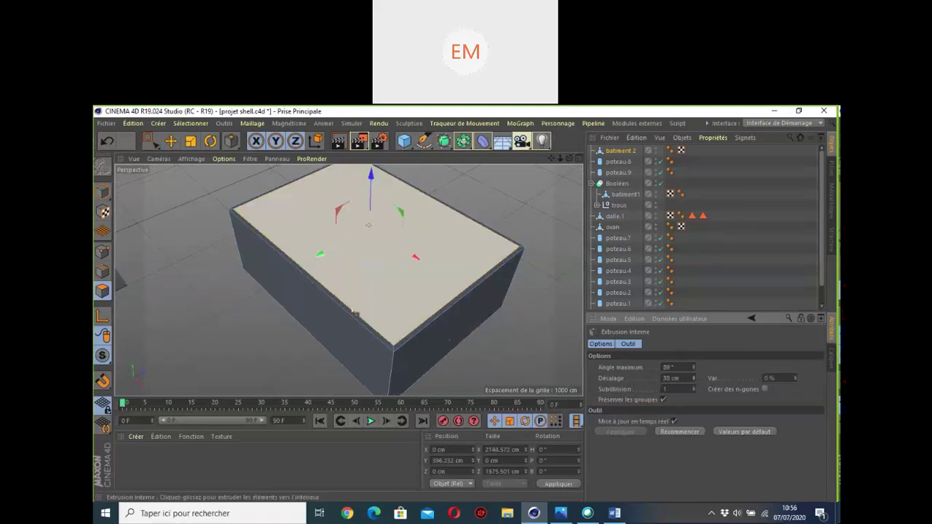
scroll(355, 314, up, 3)
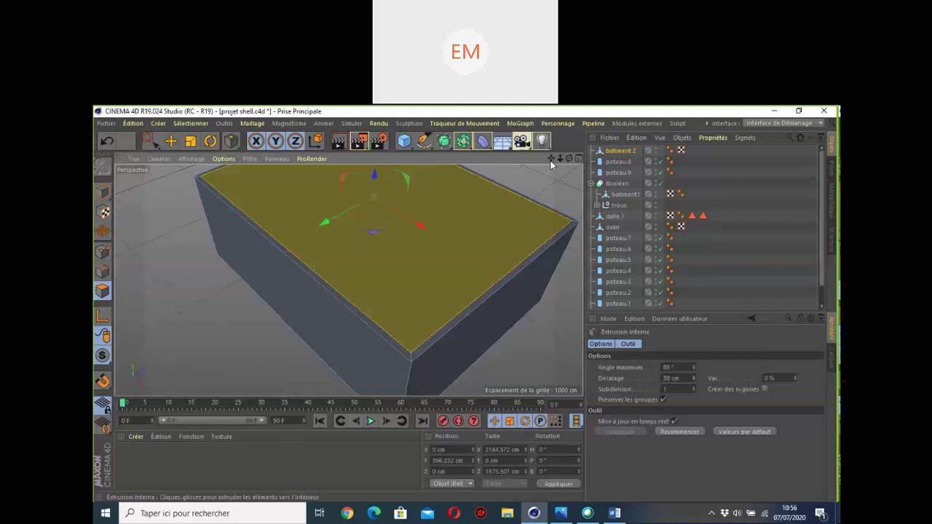
drag(551, 158, 512, 189)
scroll(484, 213, down, 3)
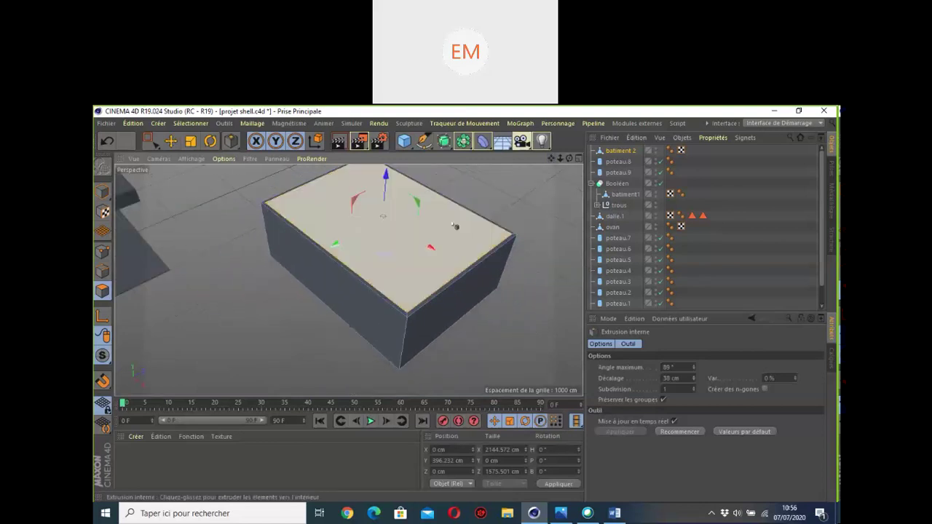
right_click(454, 227)
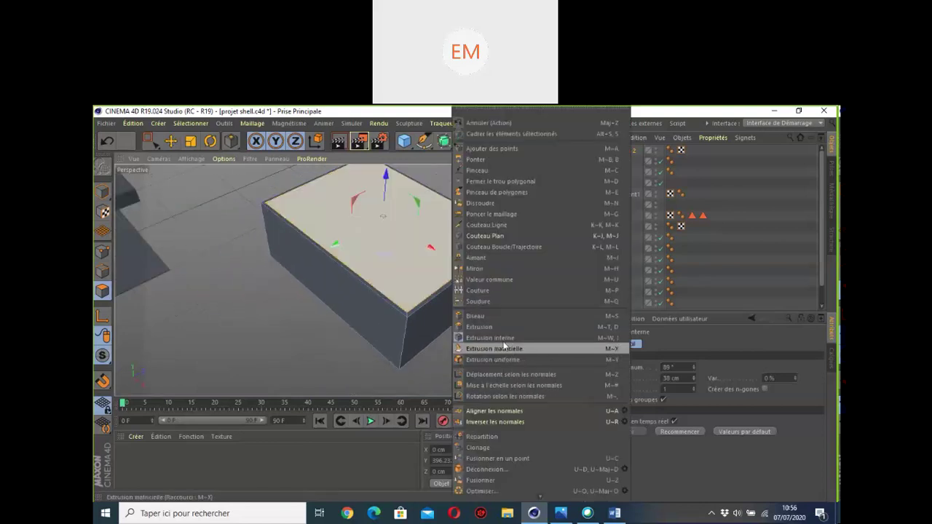
Step: Extrude the inset top face downward to hollow out batiment 2
click(498, 329)
drag(498, 328, 402, 328)
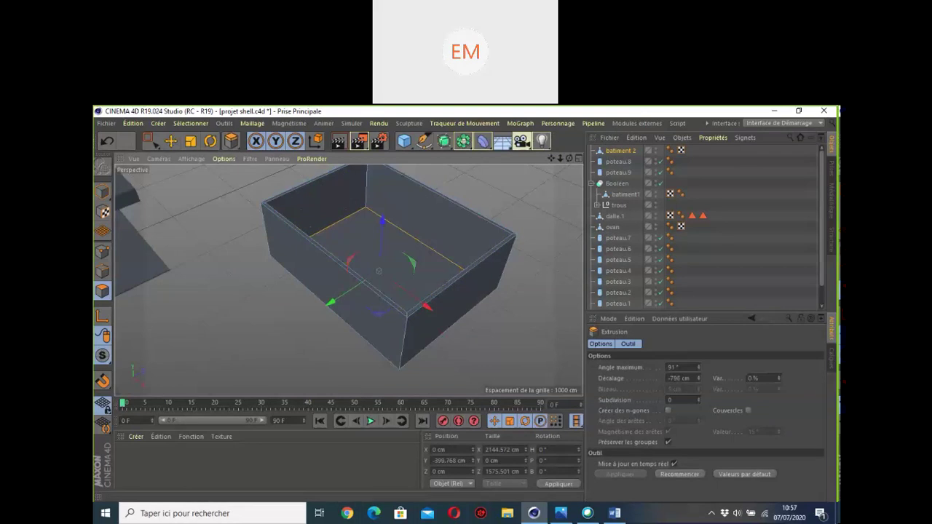
click(168, 145)
scroll(320, 196, down, 5)
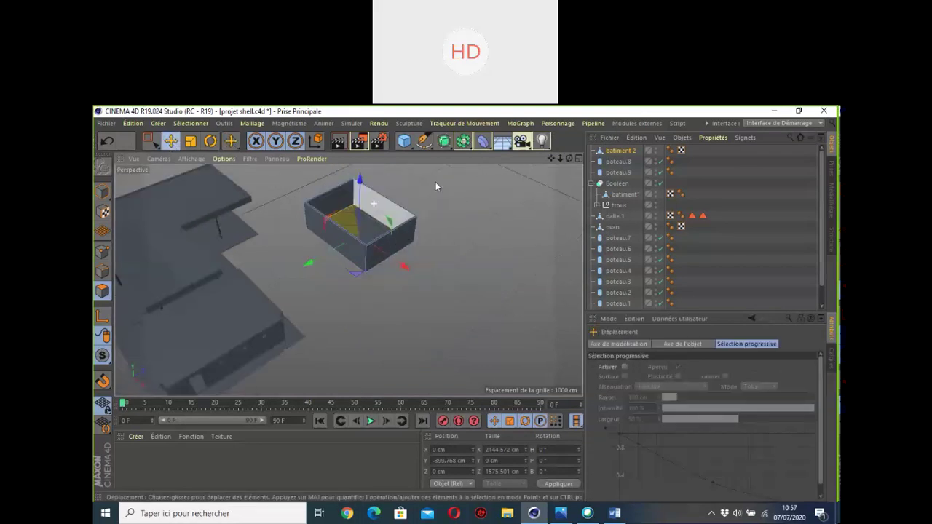
drag(551, 159, 348, 280)
Step: Render the current view and bring up the reference picture 6.jpg in Photos
scroll(296, 240, up, 3)
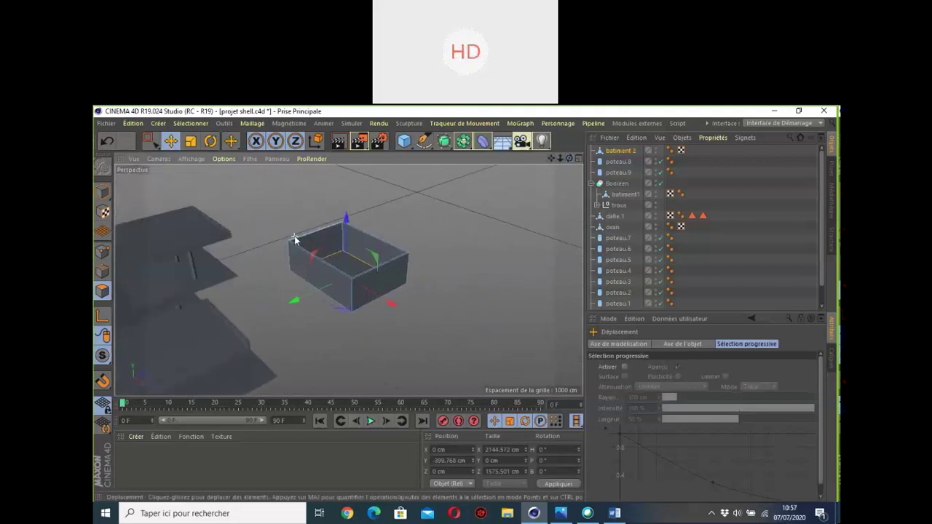
scroll(302, 246, down, 1)
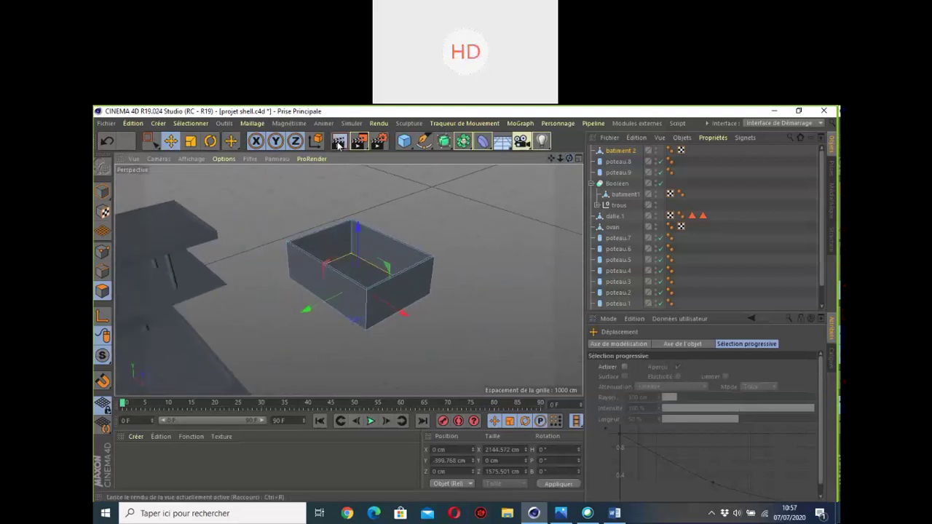
key(ctrl+r)
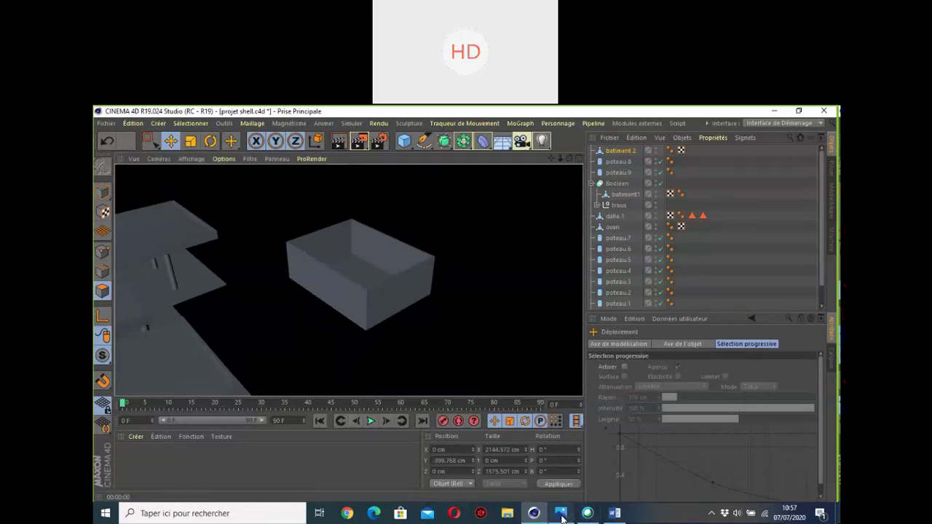
click(560, 514)
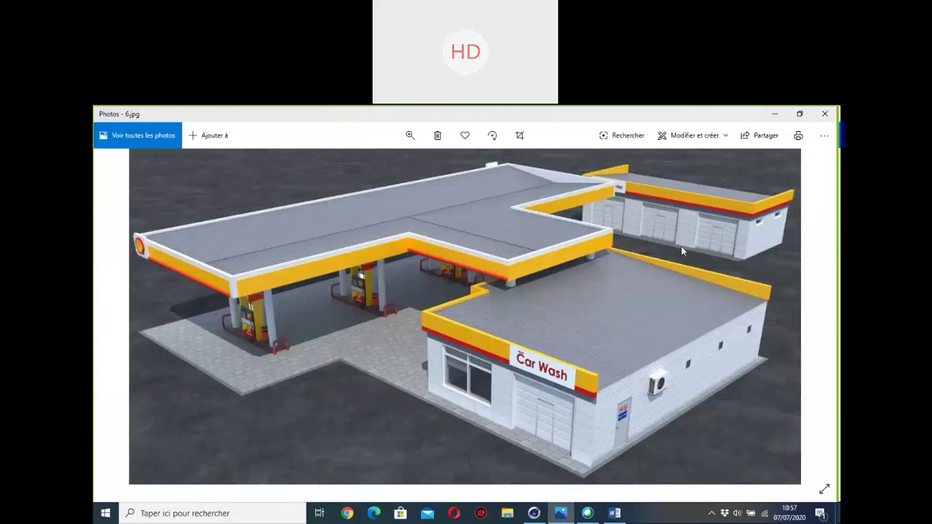
Step: Minimize the Photos reference image to show the Cinema 4D scene again
click(561, 514)
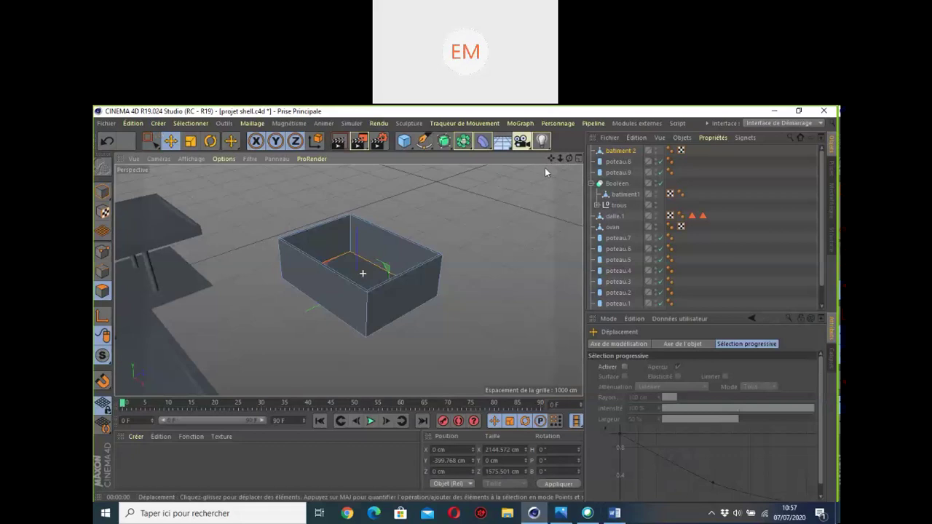
Step: Orbit around the box, switch to solid shading and save projet shell.c4d
alt+drag(365, 265, 356, 274)
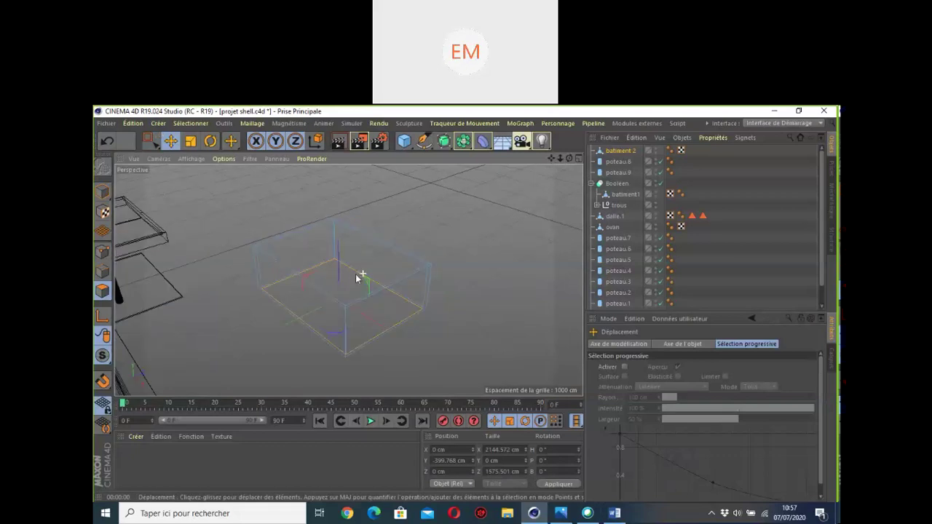
alt+drag(320, 301, 268, 359)
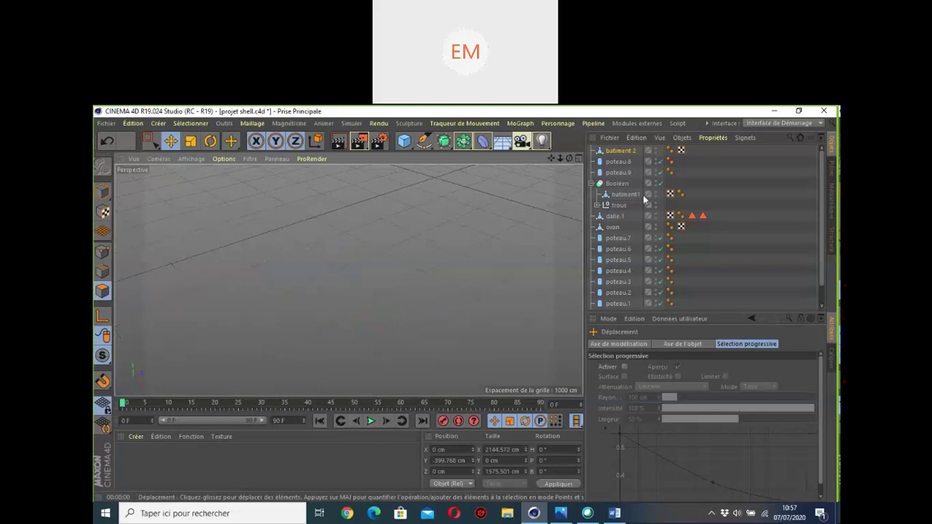
alt+drag(452, 285, 320, 302)
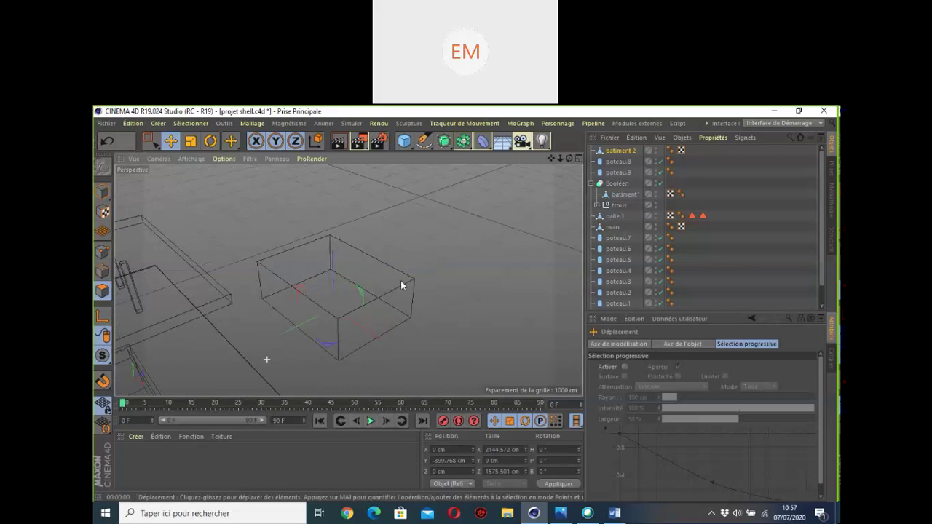
key(n)
key(b)
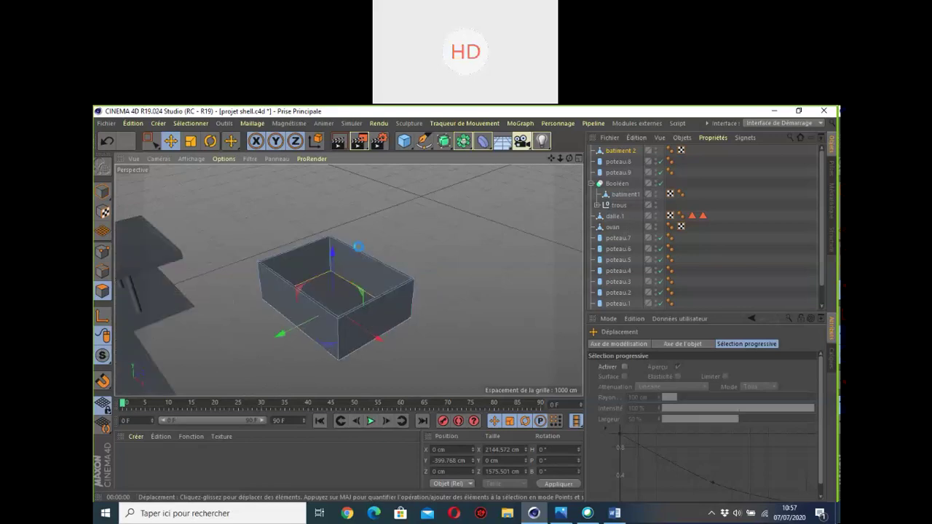
key(ctrl+s)
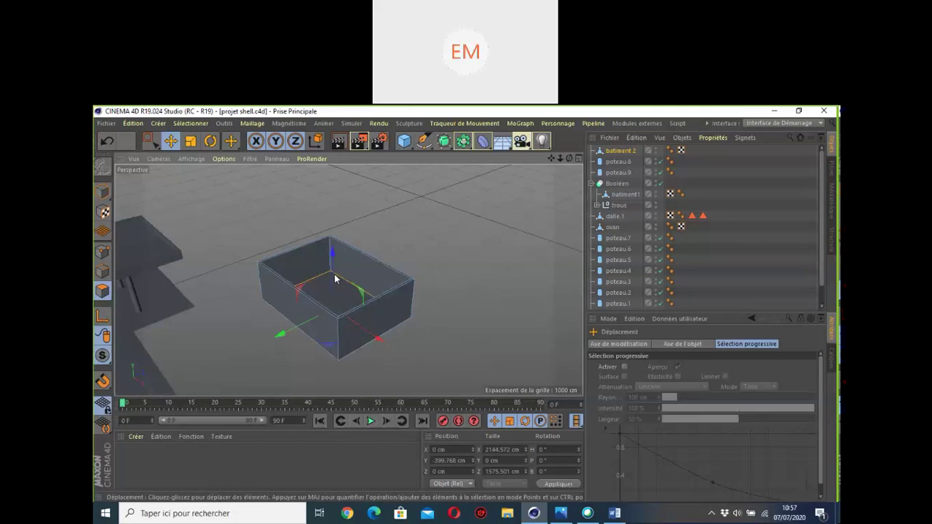
Step: Switch the view back to wireframe lines and quit Cinema 4D
key(n)
key(g)
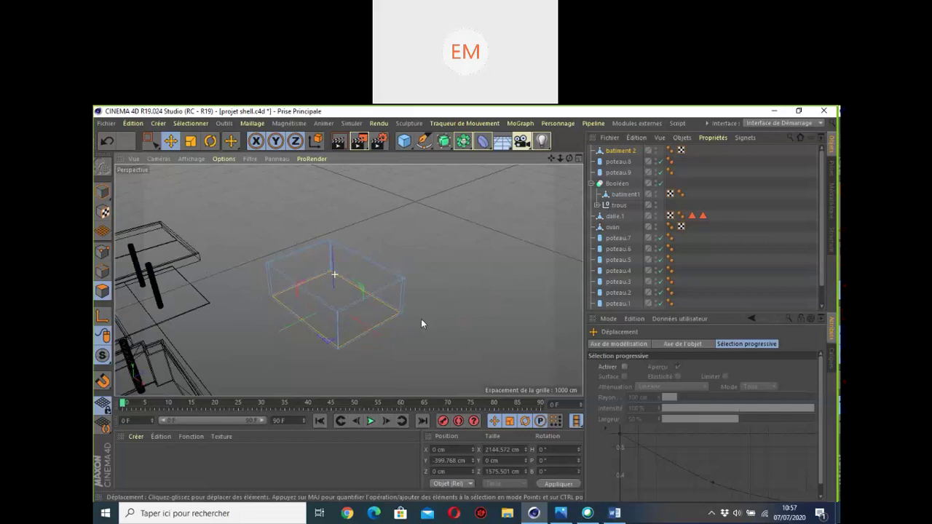
click(829, 113)
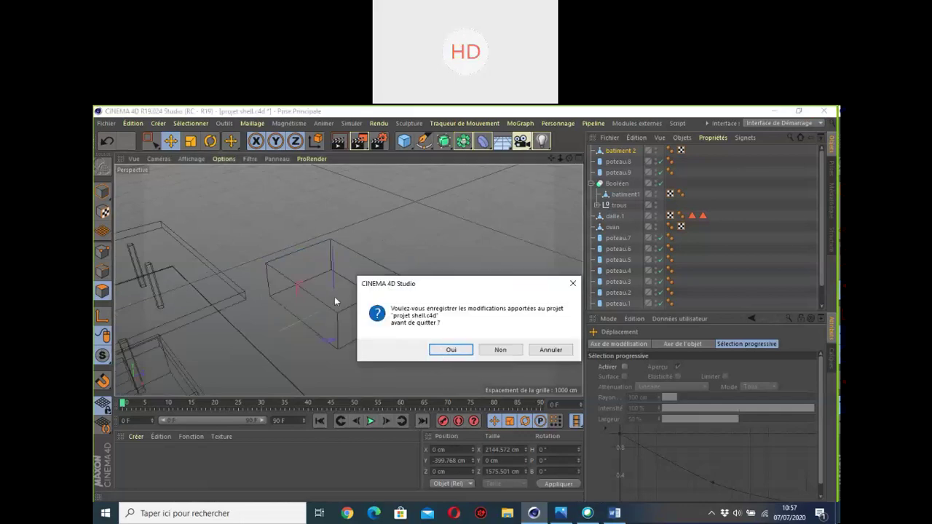
Step: Save changes on quitting, then reopen projet shell from the projet c4d pm1a folder
click(452, 350)
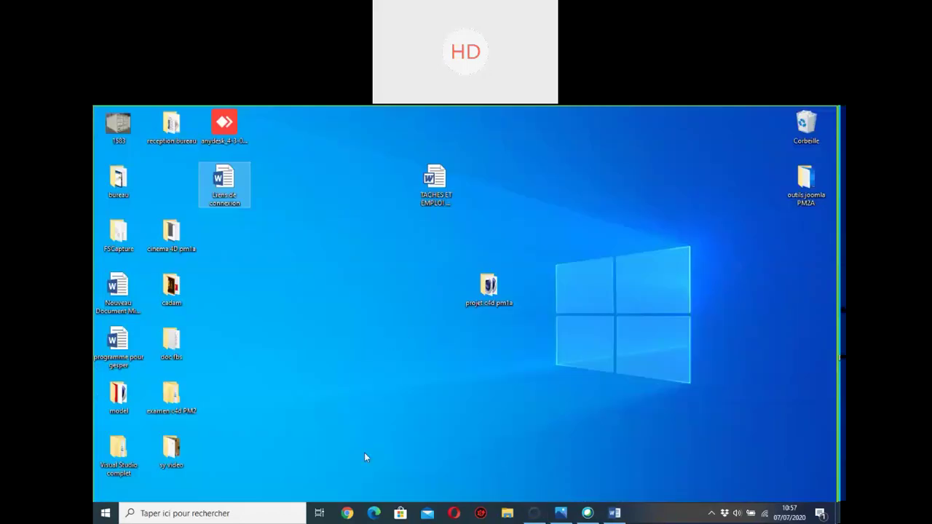
click(494, 284)
double_click(489, 289)
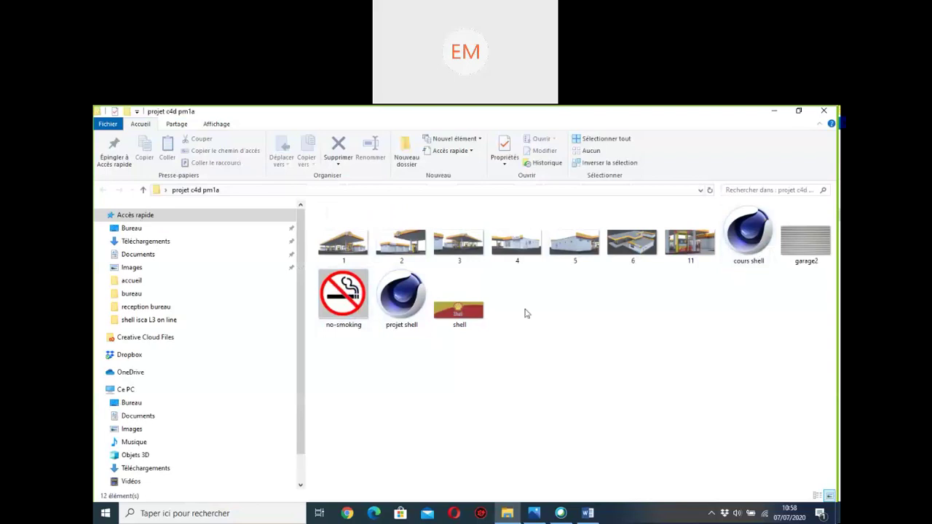
click(402, 297)
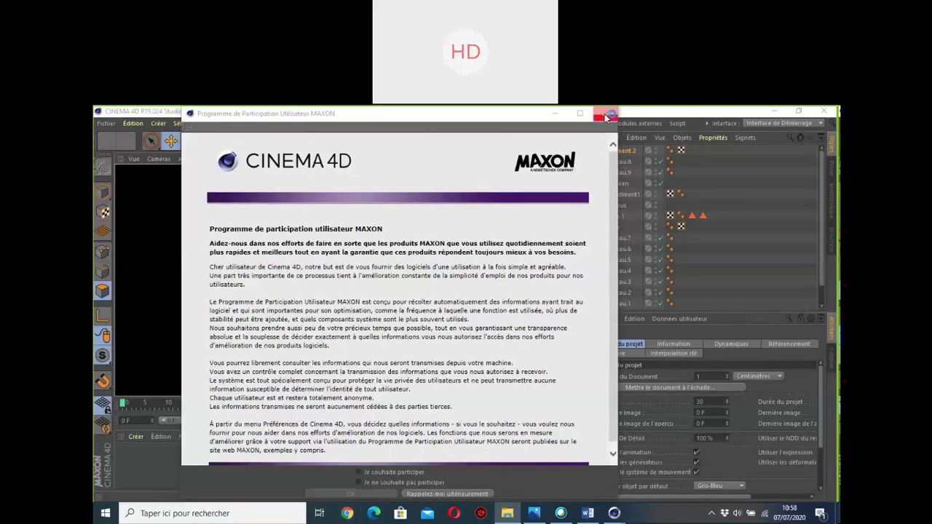
Step: Dismiss the MAXON participation notice, zoom the view, and bring up reference picture 6.jpg in Photos
click(605, 113)
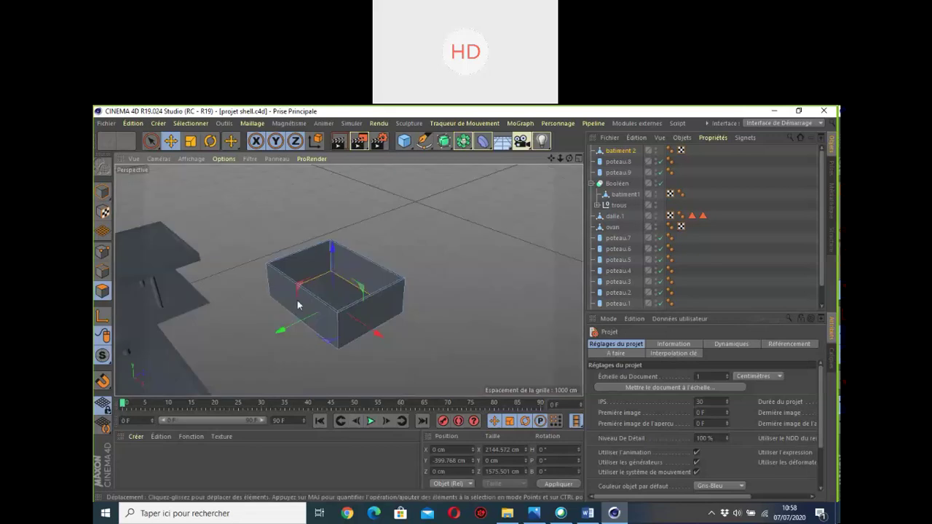
scroll(316, 275, down, 2)
scroll(316, 275, up, 4)
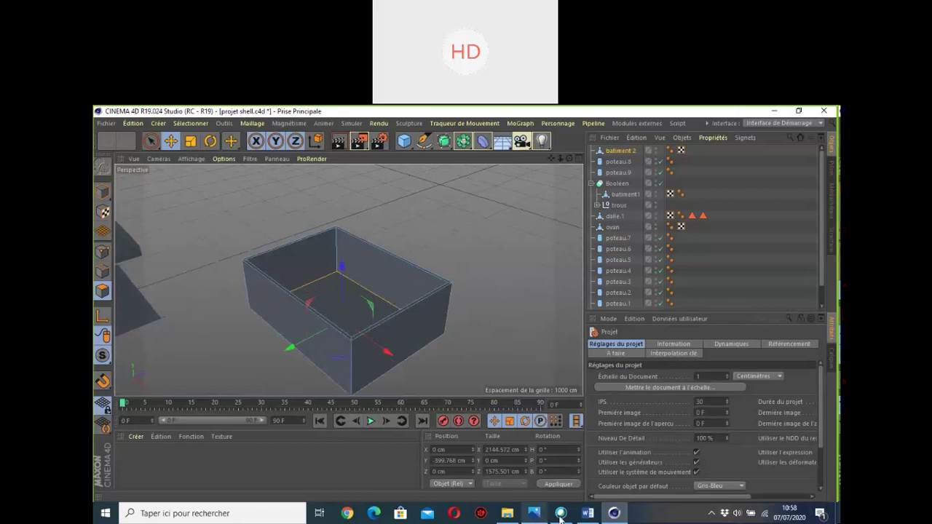
click(536, 514)
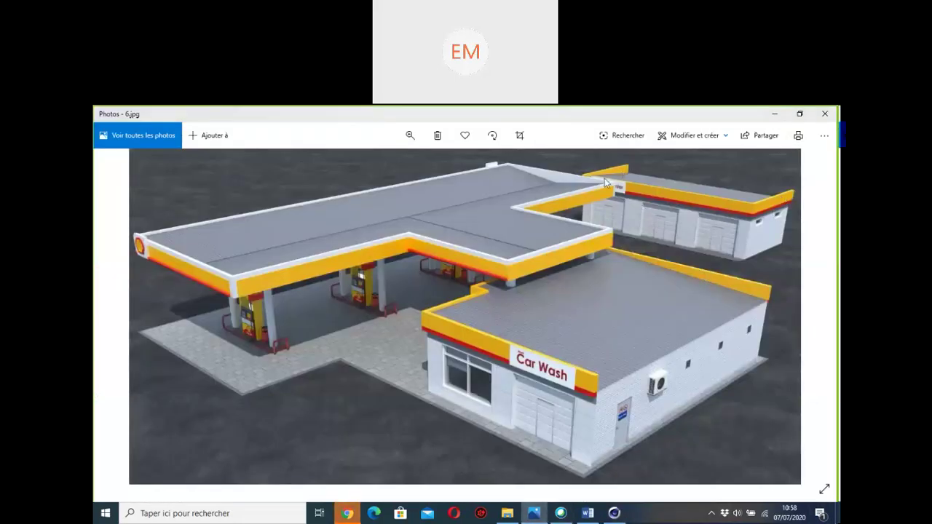
Step: Minimise the Photos window showing the gas-station reference picture
click(776, 115)
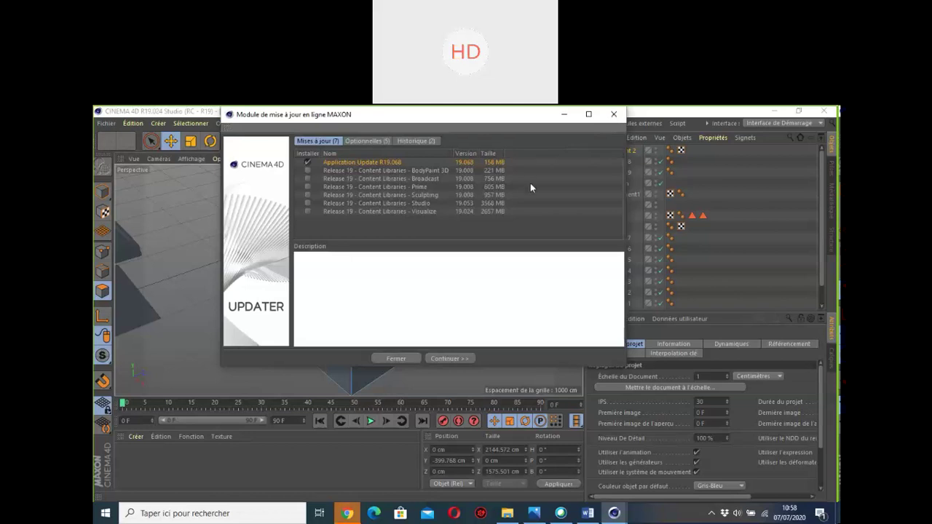
Step: Close the MAXON updater and pick the Couteau Boucle/Trajectoire tool for the batiment 2 box
click(613, 115)
alt+drag(330, 352, 348, 280)
right_click(505, 222)
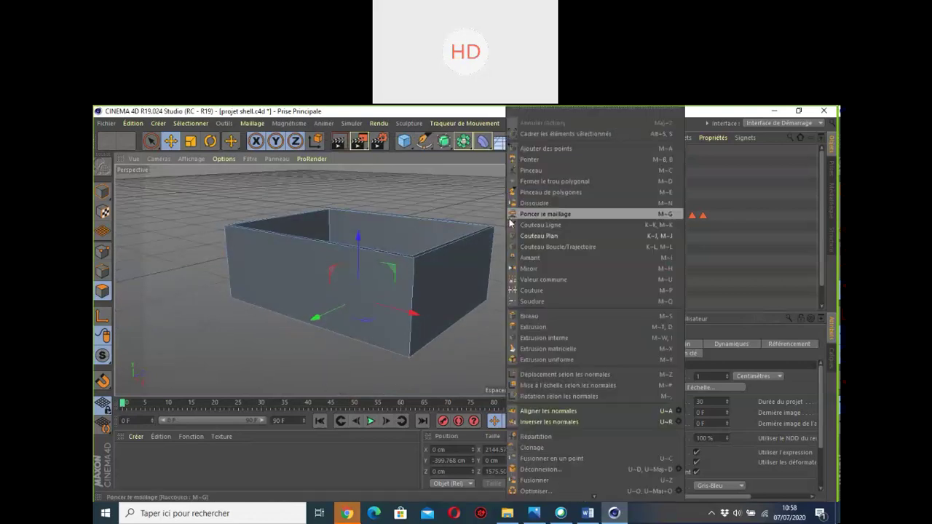
click(547, 248)
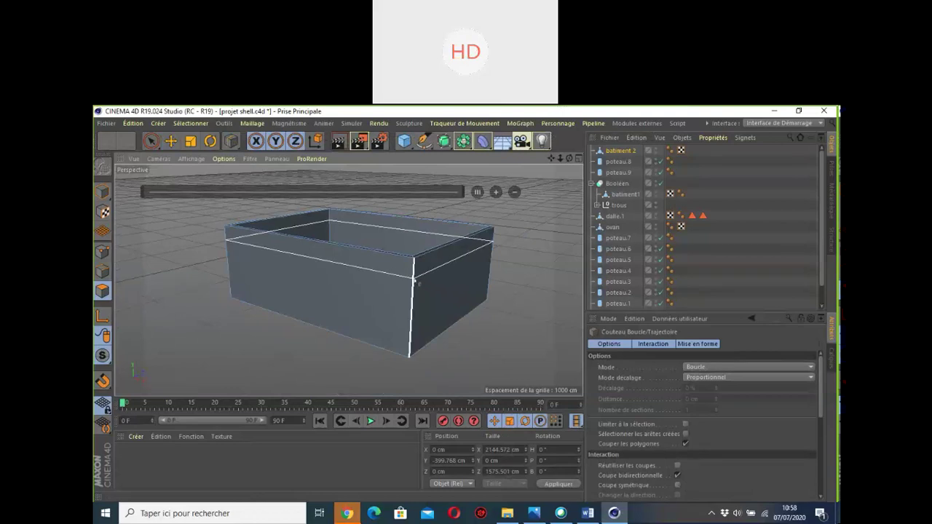
Step: Commit a horizontal loop cut just below batiment 2's rim and switch to the Move tool
click(415, 285)
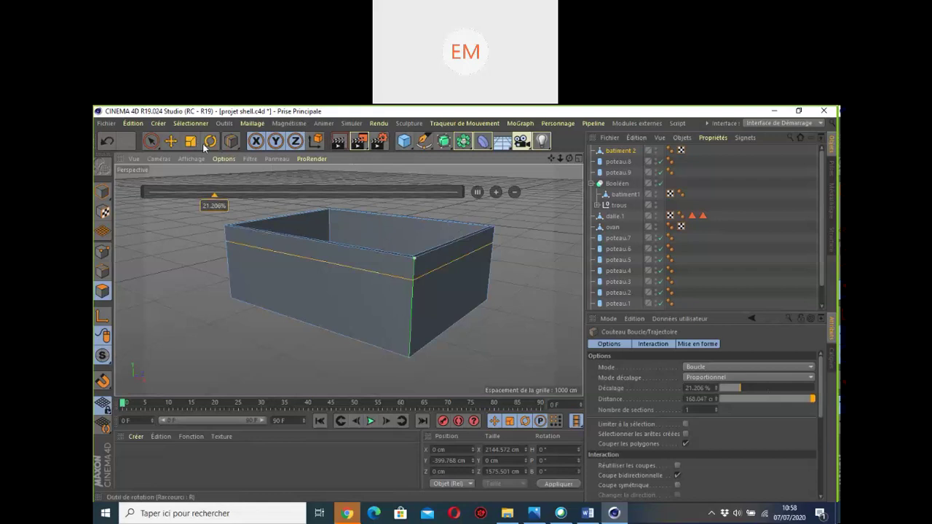
click(176, 149)
scroll(405, 231, down, 5)
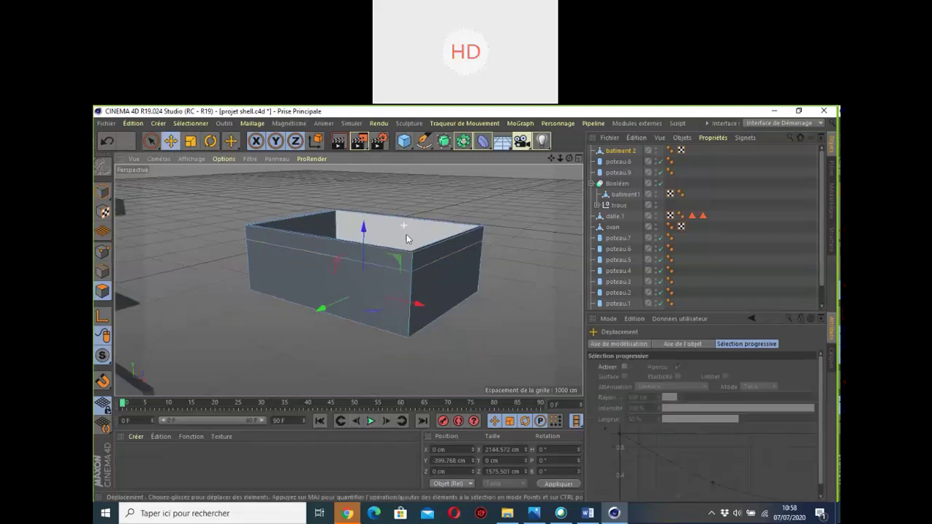
scroll(407, 242, up, 3)
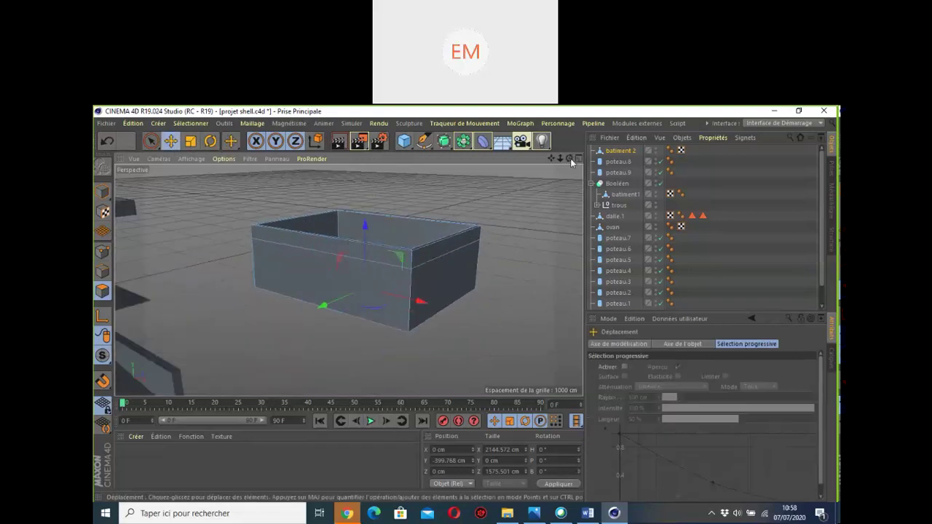
scroll(348, 279, up, 2)
alt+drag(348, 280, 357, 280)
Step: Select the rim band polygons on the right, front and left sides of the box
click(426, 258)
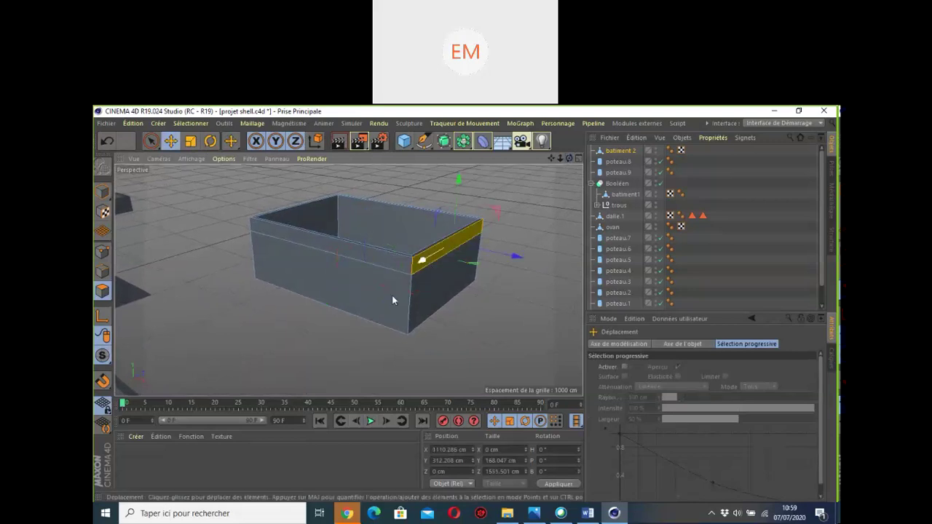
shift+click(335, 247)
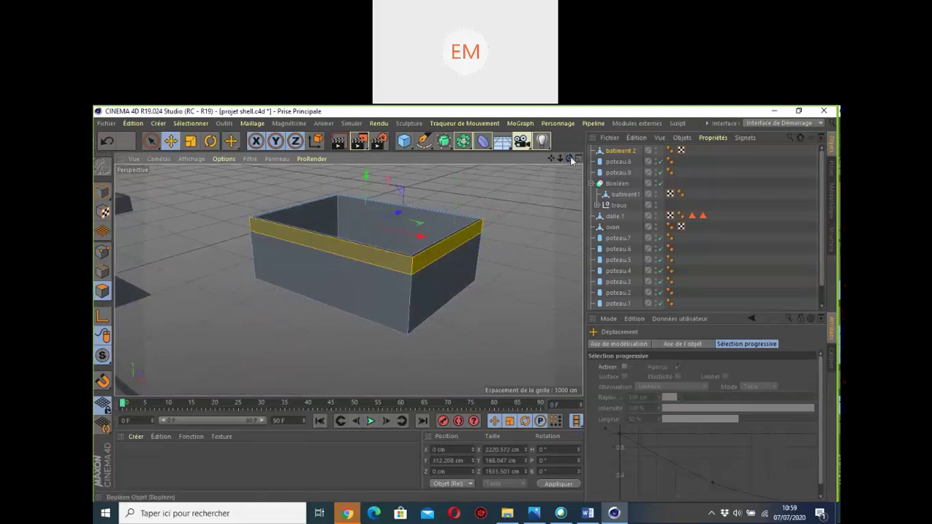
drag(569, 158, 230, 321)
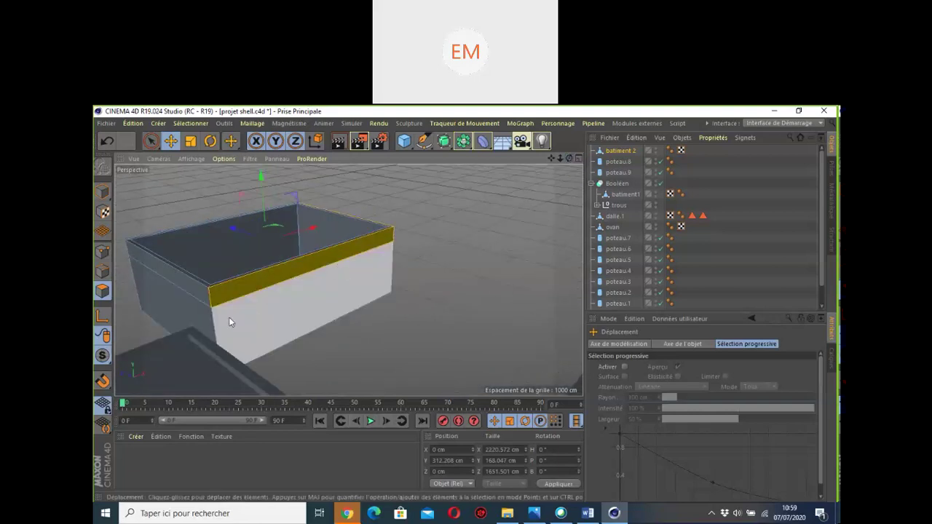
shift+click(203, 295)
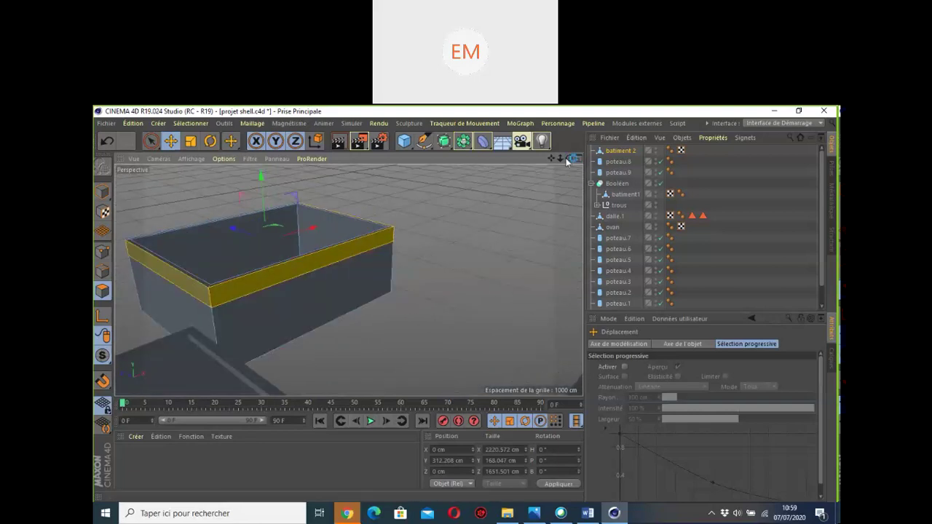
drag(567, 161, 348, 279)
scroll(348, 280, up, 2)
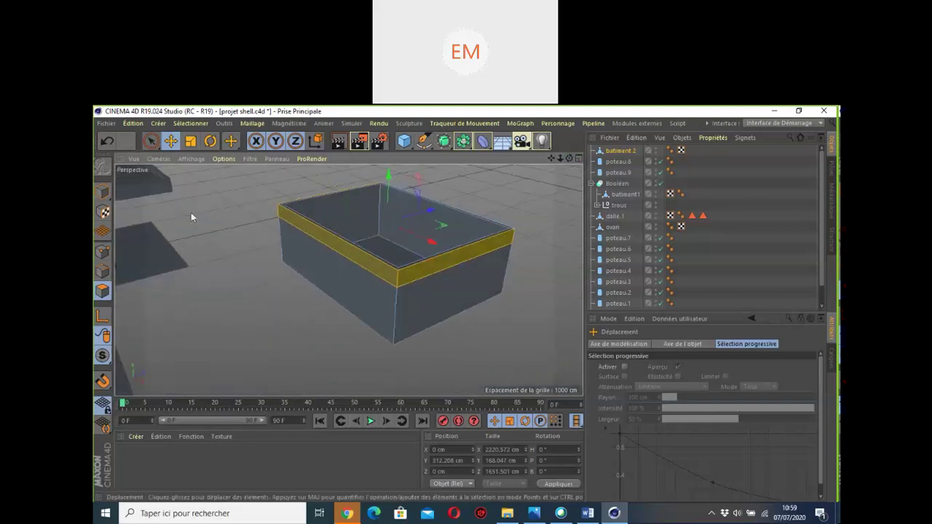
right_click(205, 211)
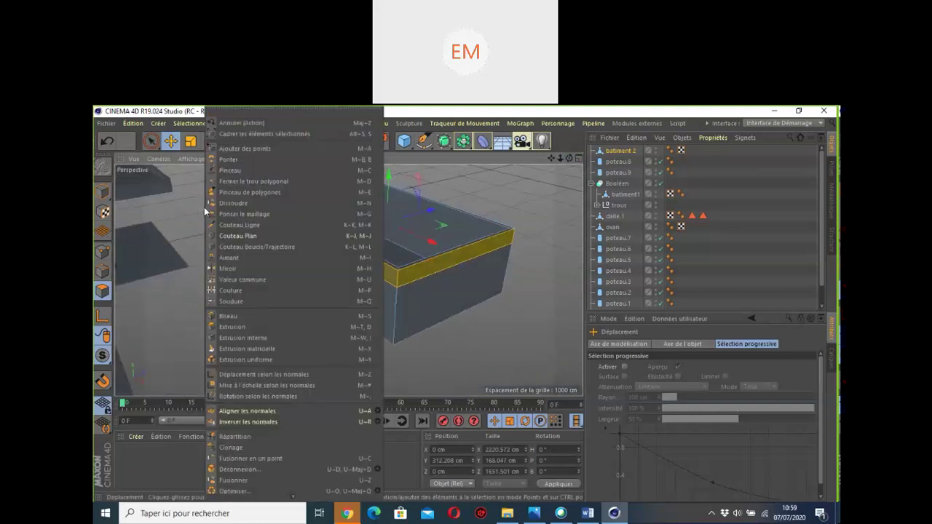
Step: Extrude the selected rim polygons outward by 20 cm to form a ledge
click(240, 329)
drag(240, 328, 251, 327)
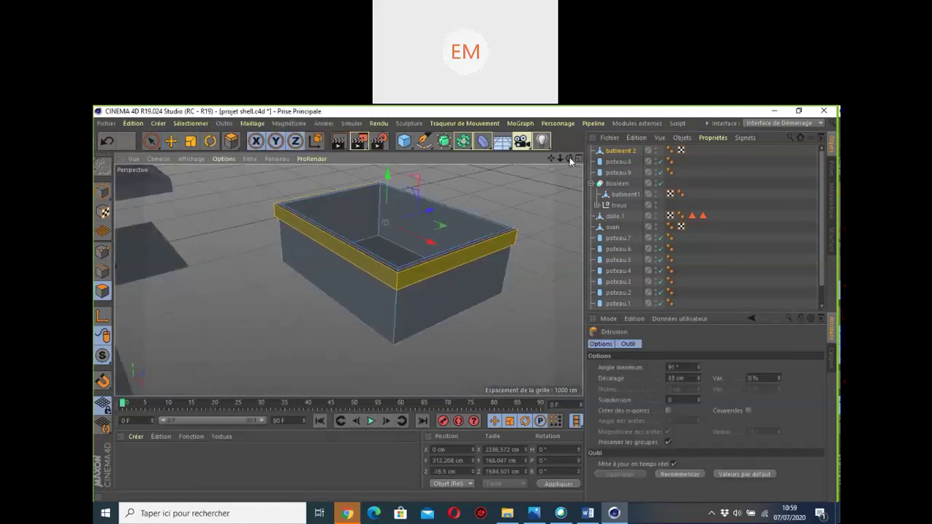
alt+drag(347, 277, 348, 279)
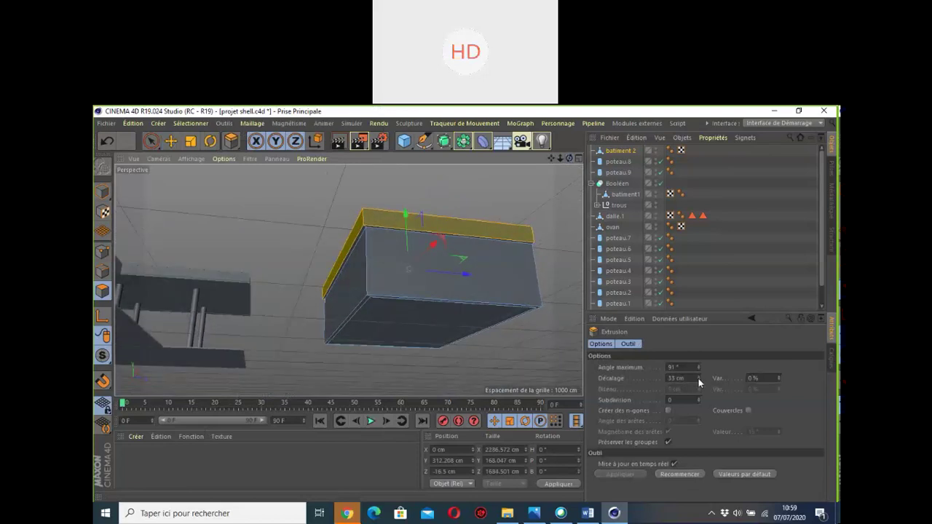
drag(699, 379, 699, 381)
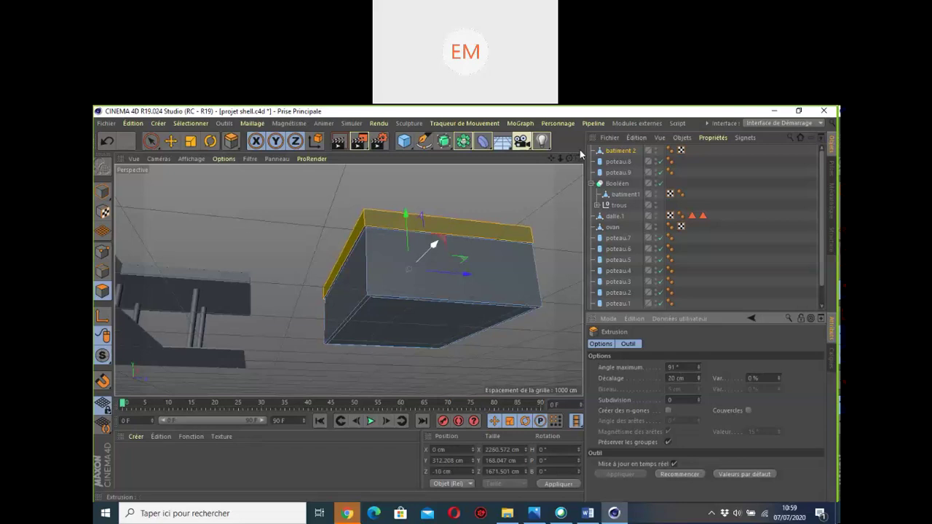
drag(570, 159, 525, 168)
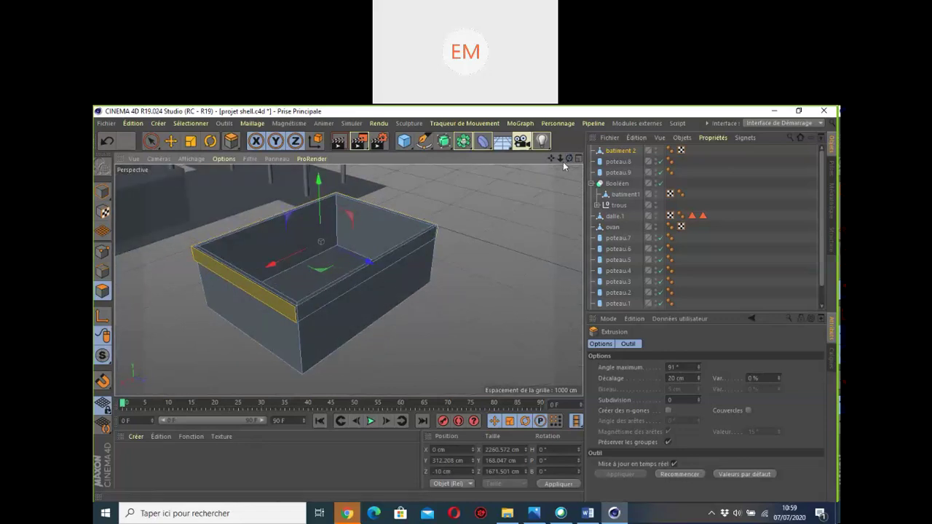
drag(563, 162, 571, 162)
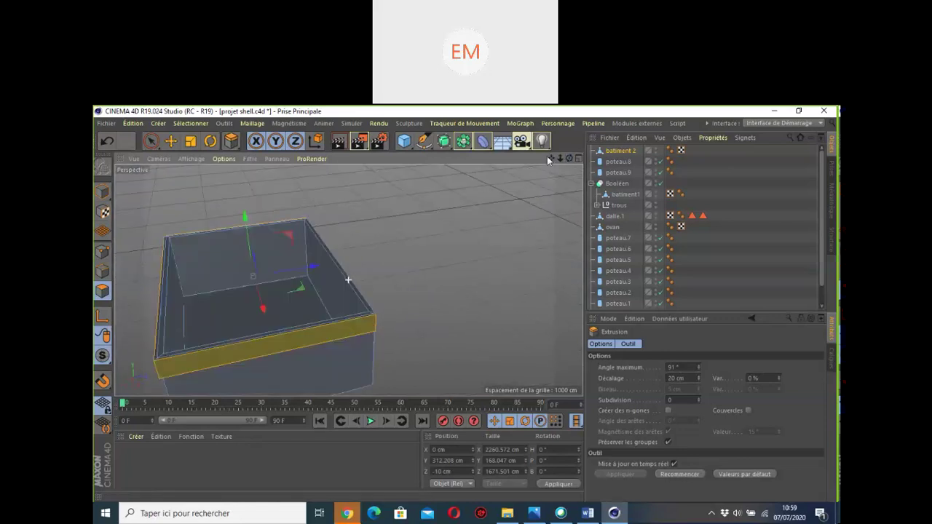
click(175, 144)
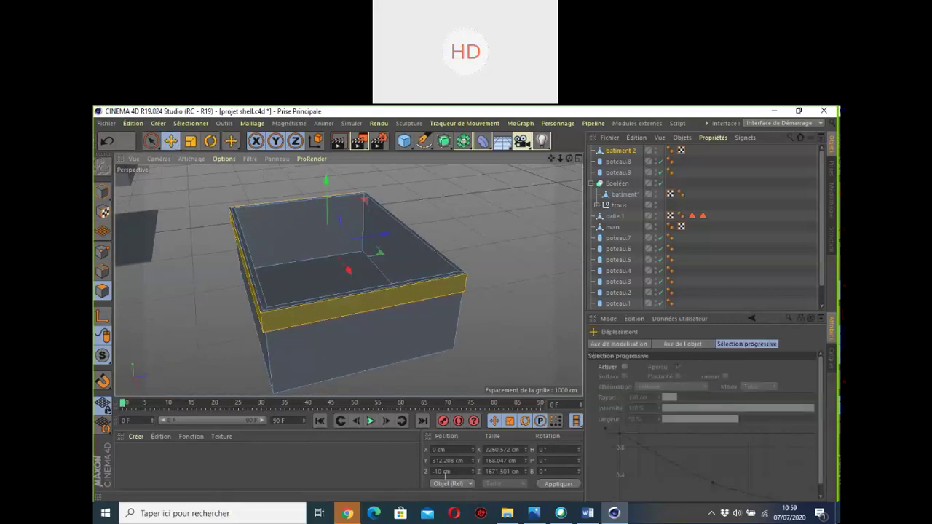
Step: Open Gmail in a new Chrome tab, then minimise the browser
click(347, 513)
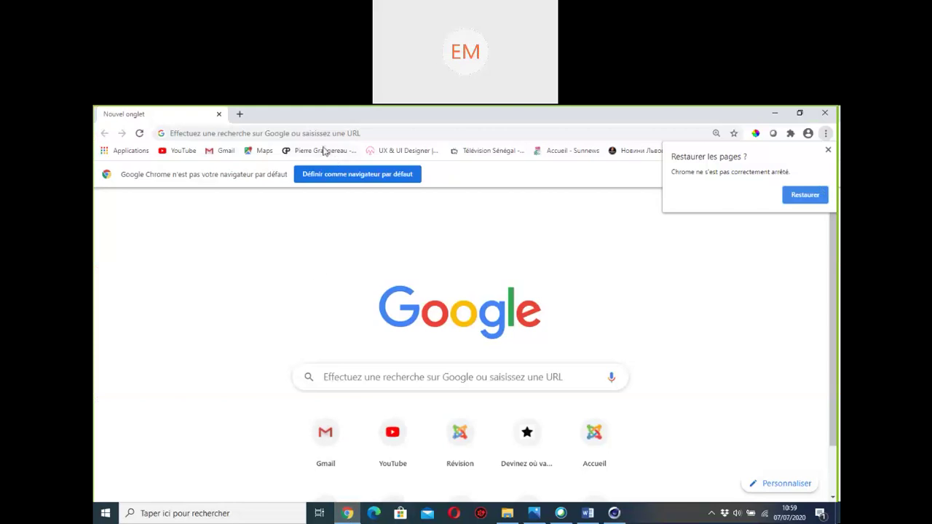
click(223, 150)
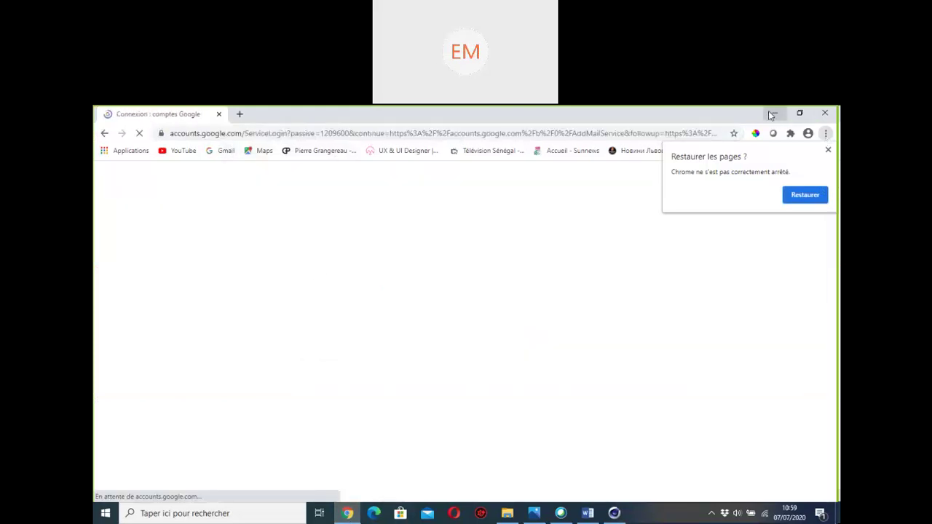
click(773, 113)
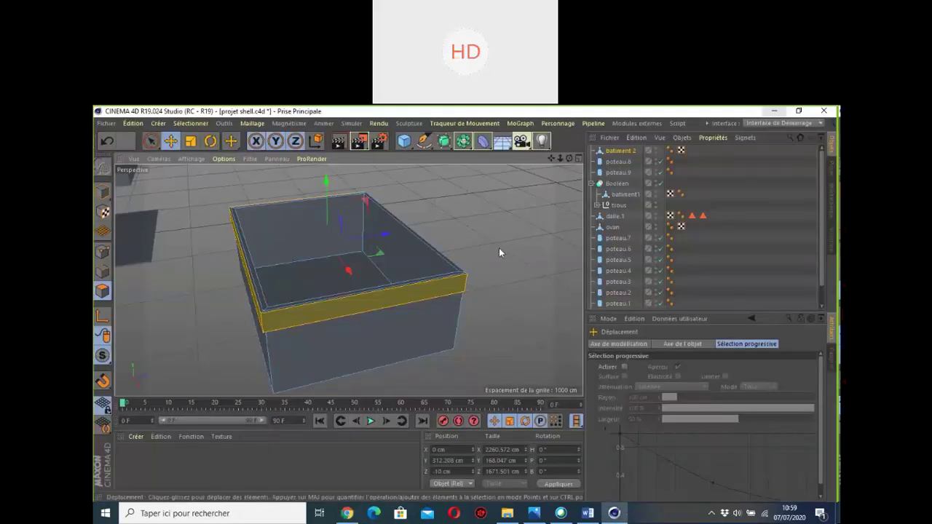
Step: Save projet shell, dismiss the Avast popup, and switch to the projet c4d pm1a folder
key(ctrl+s)
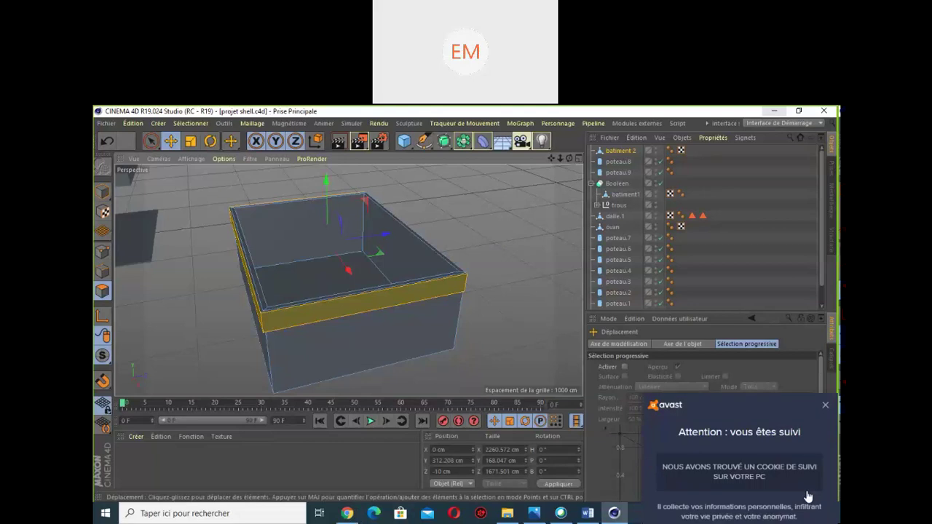
click(825, 338)
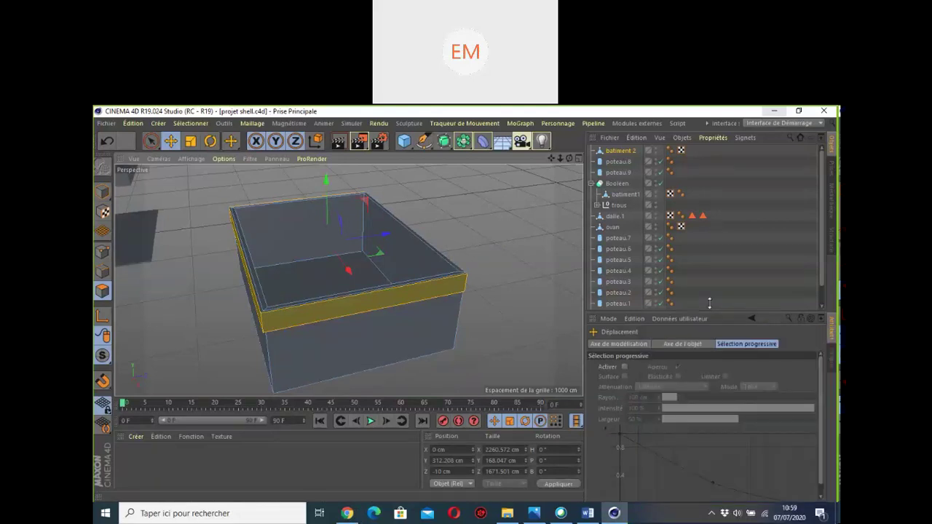
scroll(487, 265, down, 2)
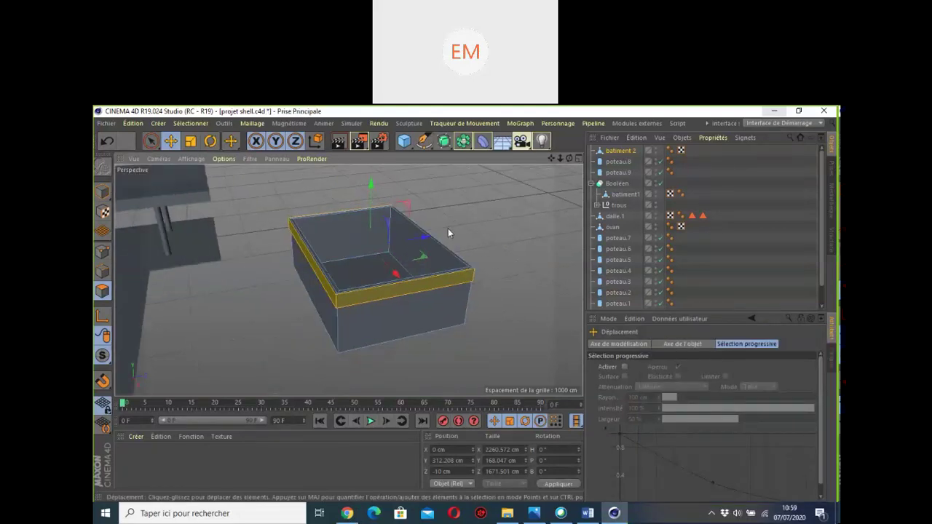
scroll(447, 229, down, 4)
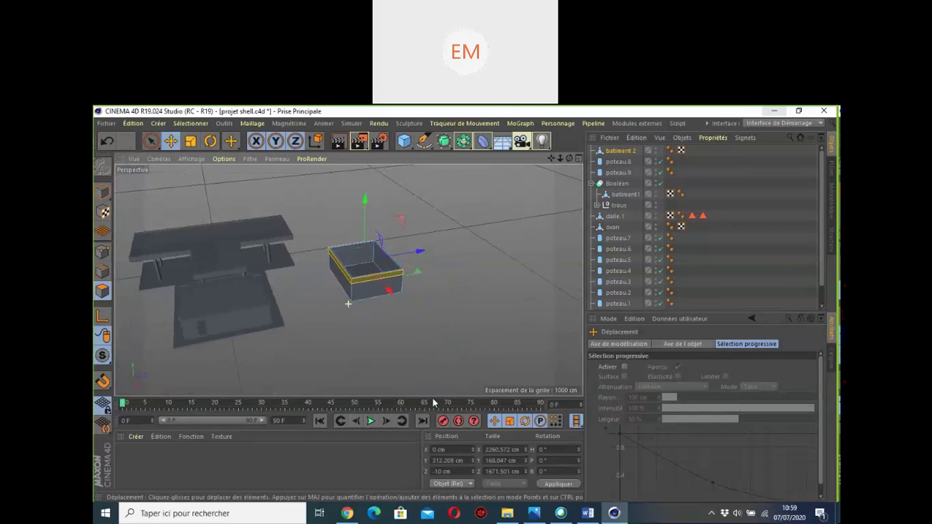
click(507, 513)
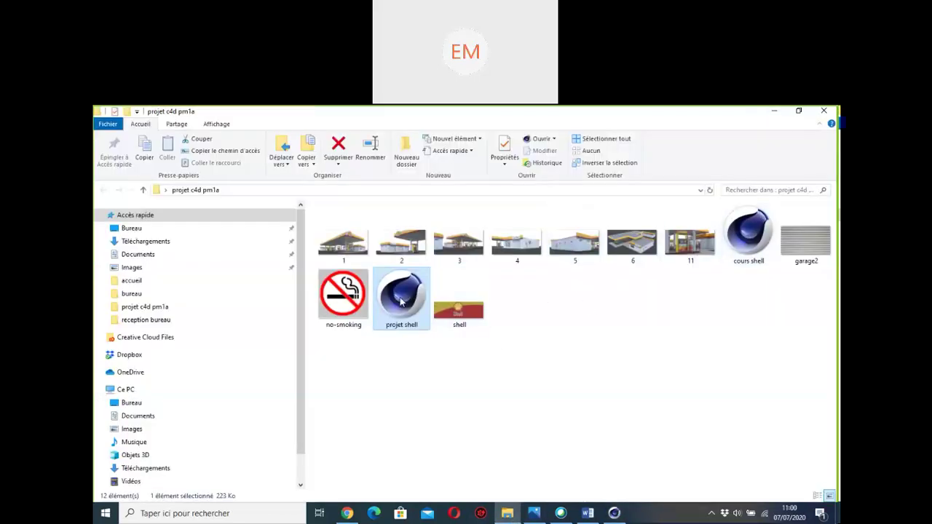
Step: Open cours shell.c4d from the project folder and view its Shell pump model
click(747, 230)
click(406, 293)
click(750, 230)
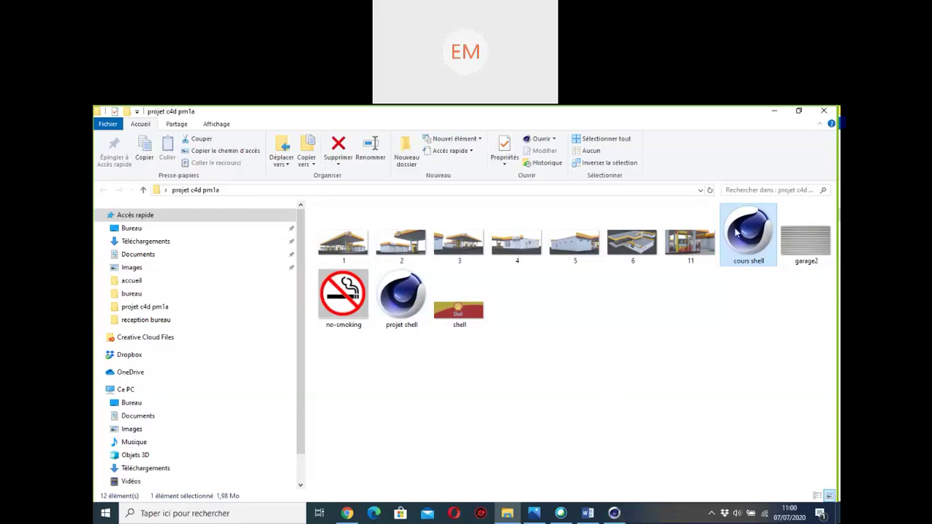
click(614, 514)
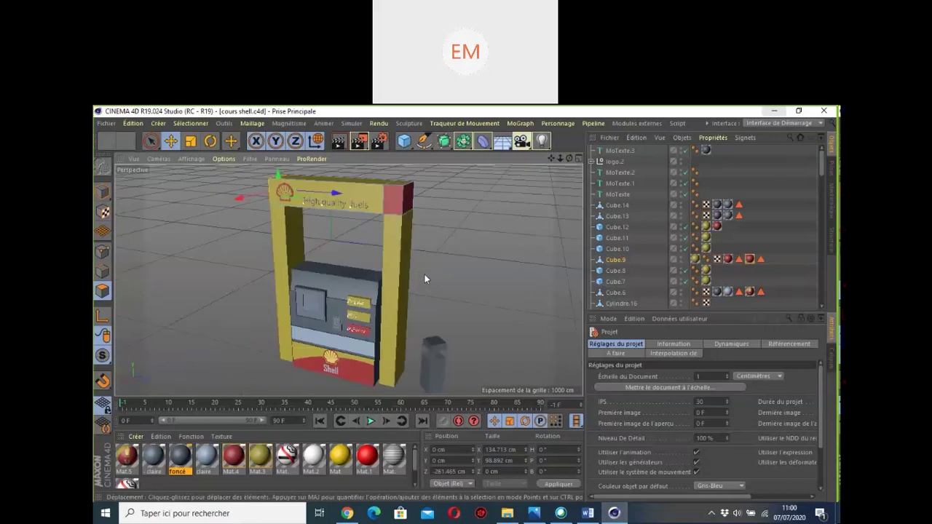
Step: Zoom around the Shell pump model and clear the render preview from the viewport
scroll(424, 275, down, 6)
scroll(424, 281, down, 2)
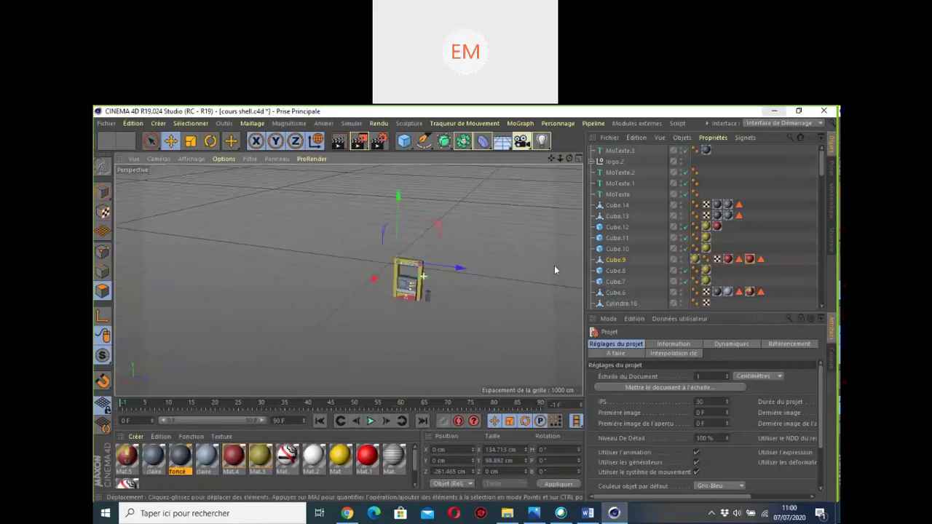
scroll(676, 231, down, 6)
scroll(675, 229, up, 6)
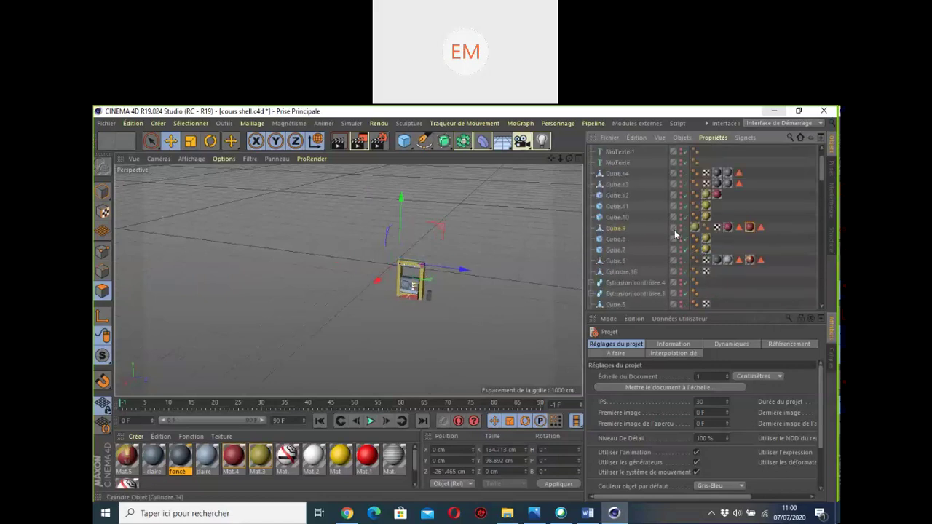
scroll(674, 226, up, 5)
scroll(431, 274, up, 8)
scroll(421, 265, up, 3)
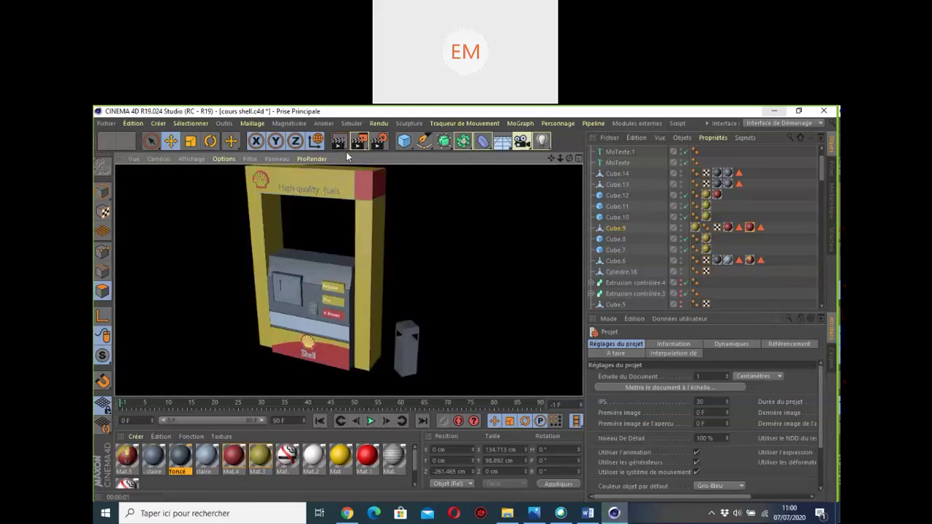
click(322, 294)
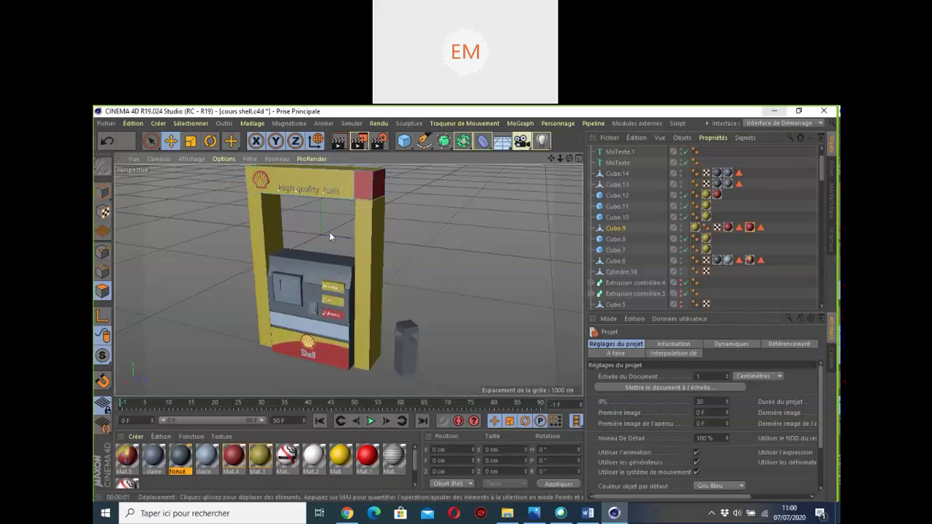
scroll(348, 291, down, 8)
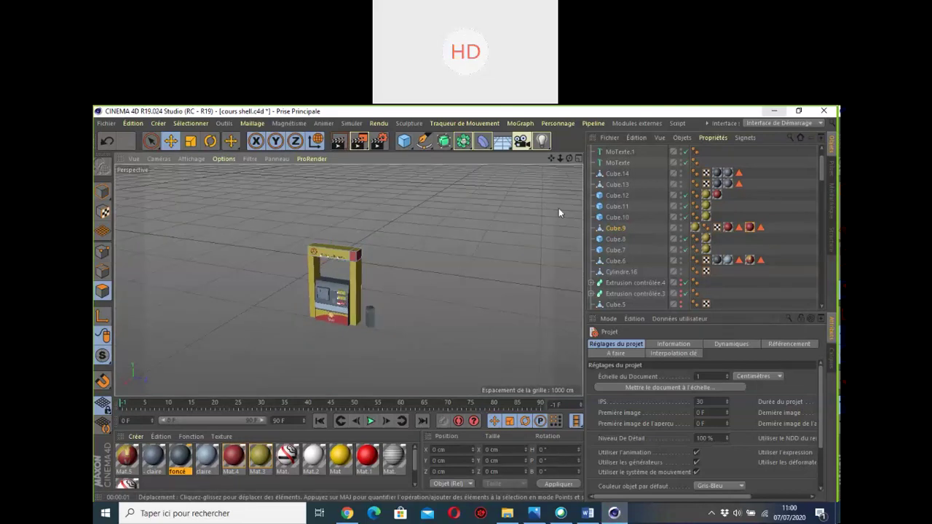
Step: Close cours shell.c4d without saving and dismiss the OpenCL warning
click(106, 123)
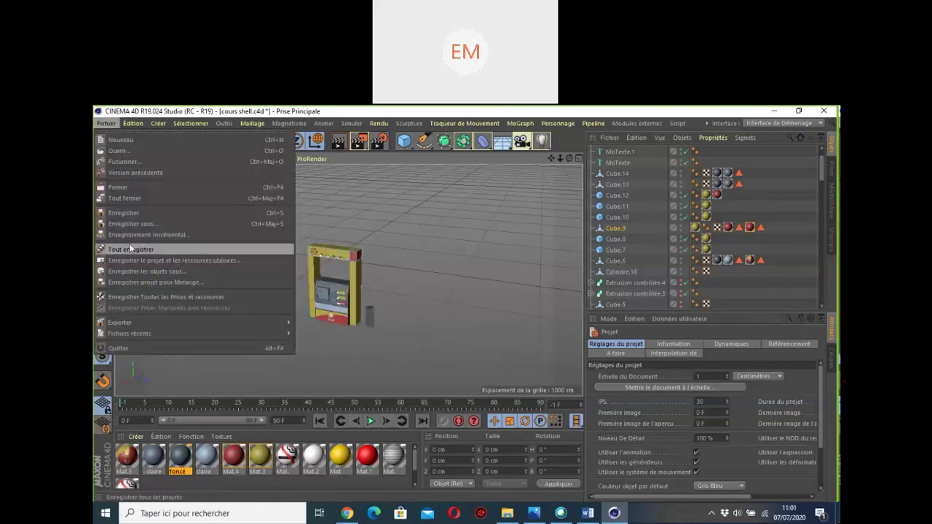
click(121, 188)
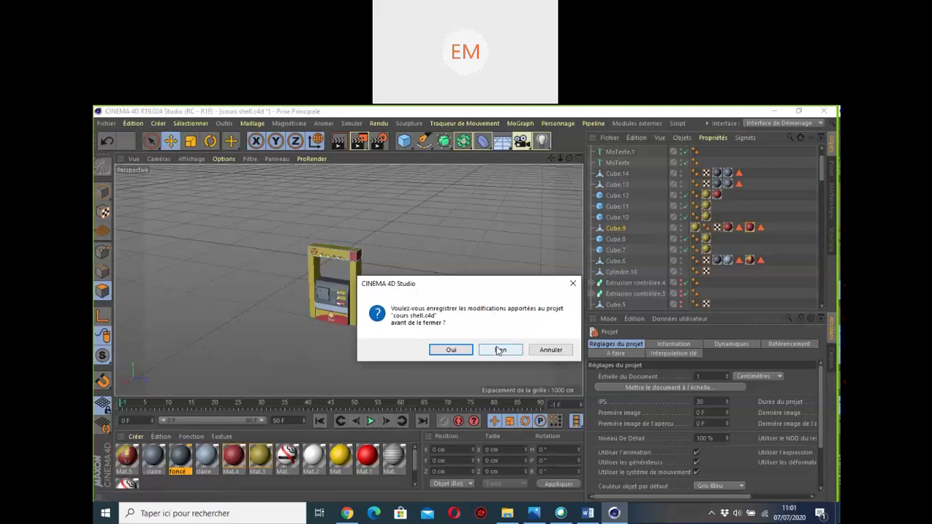
click(498, 351)
click(552, 354)
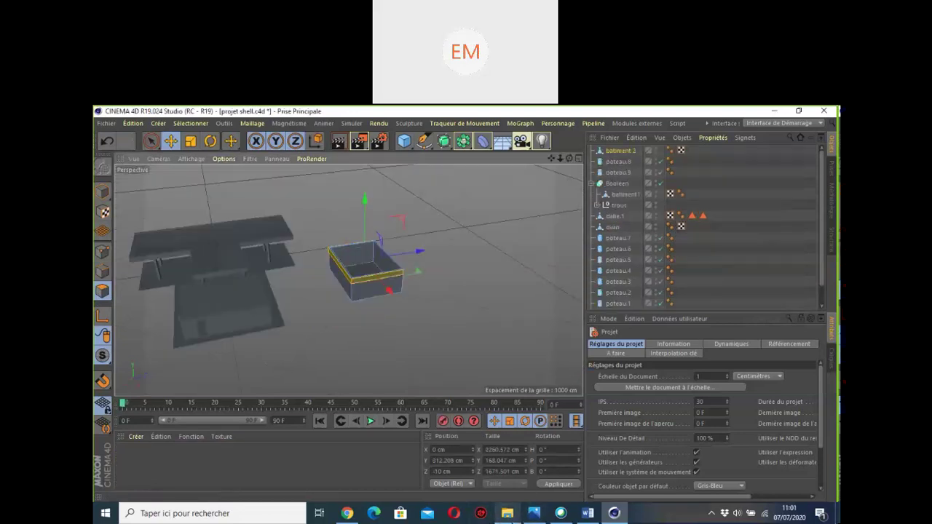
Step: Bring the project folder window forward, then return to the Cinema 4D scene
mouse_move(508, 513)
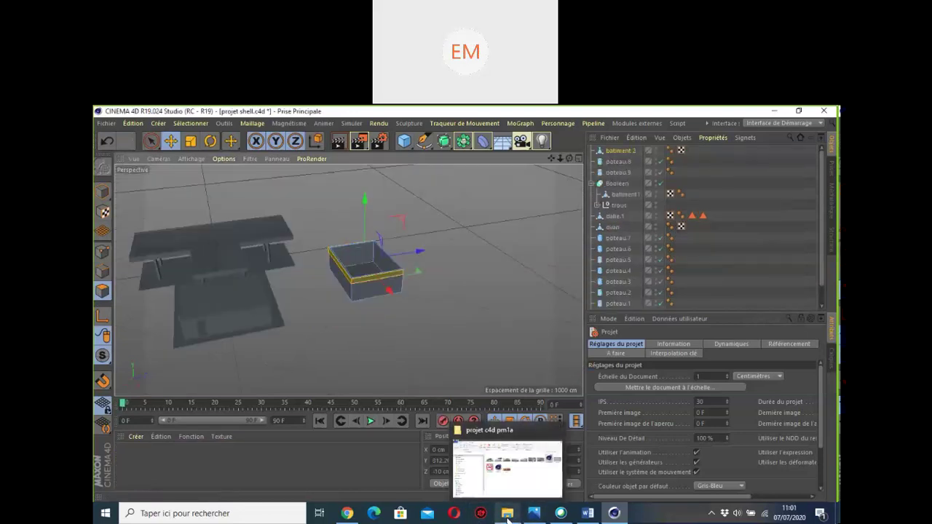
click(507, 513)
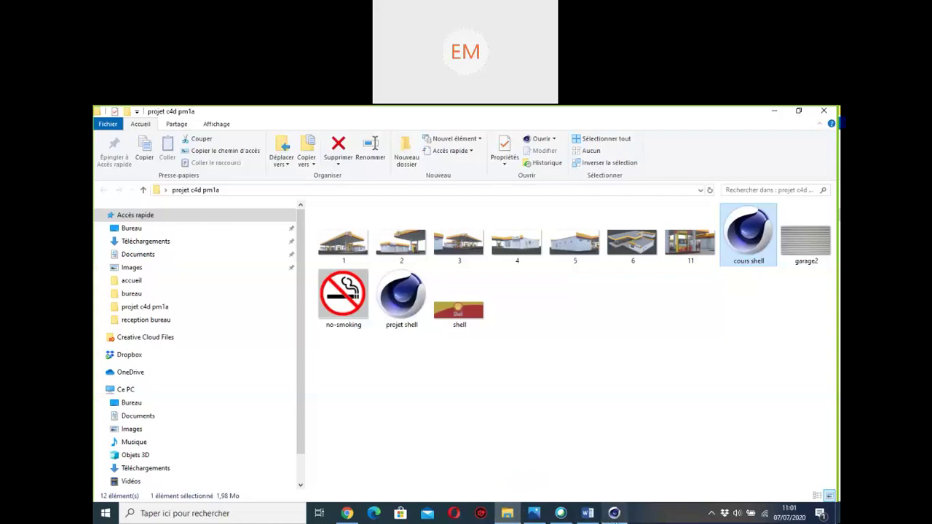
click(613, 513)
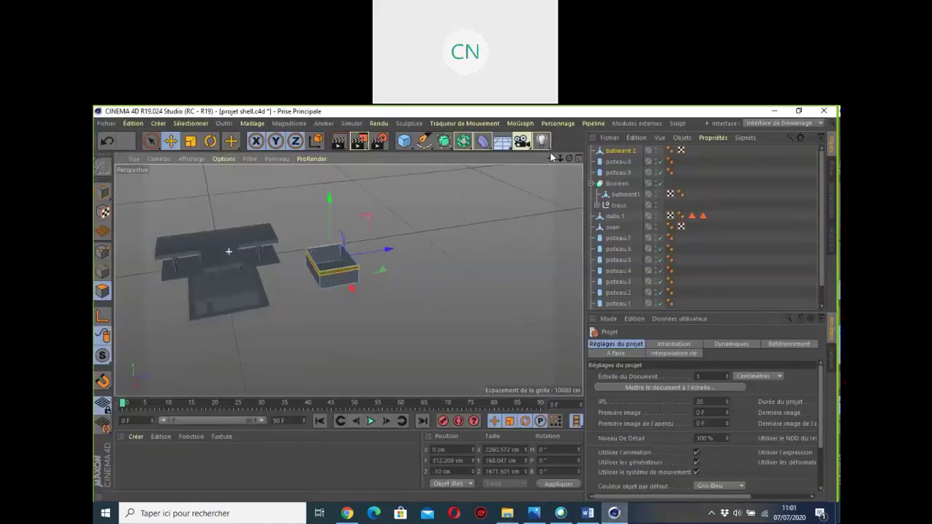
Step: Pan, zoom in and orbit to a lower angle so the station and second building fill the view
alt+middle_drag(229, 251, 348, 280)
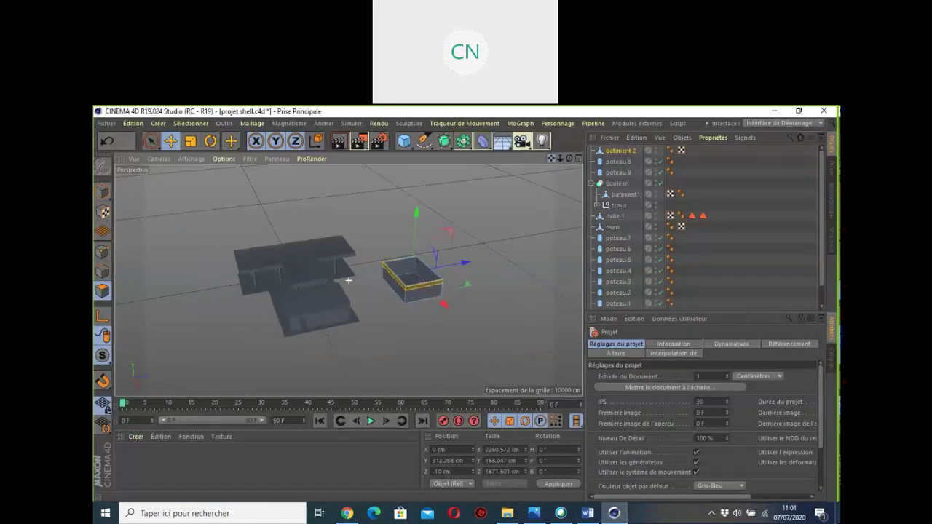
alt+drag(348, 279, 348, 280)
scroll(348, 280, up, 3)
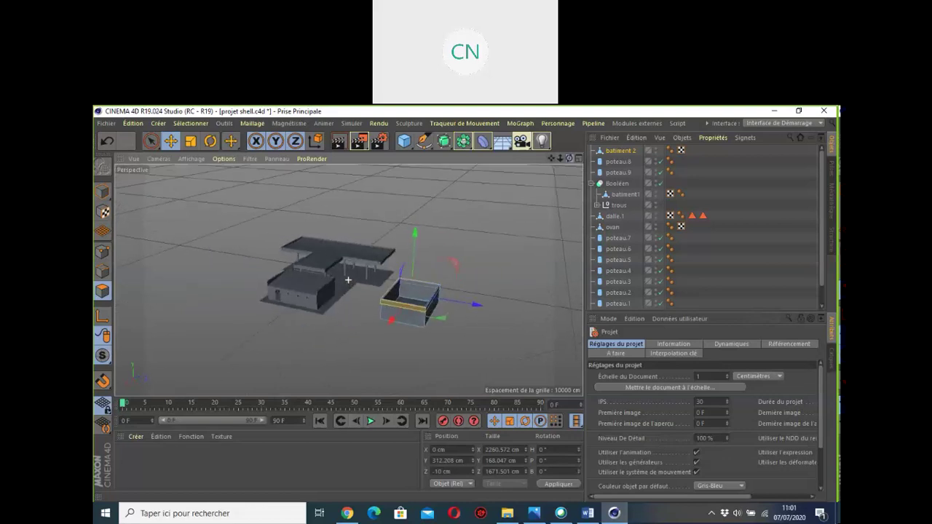
scroll(313, 238, up, 3)
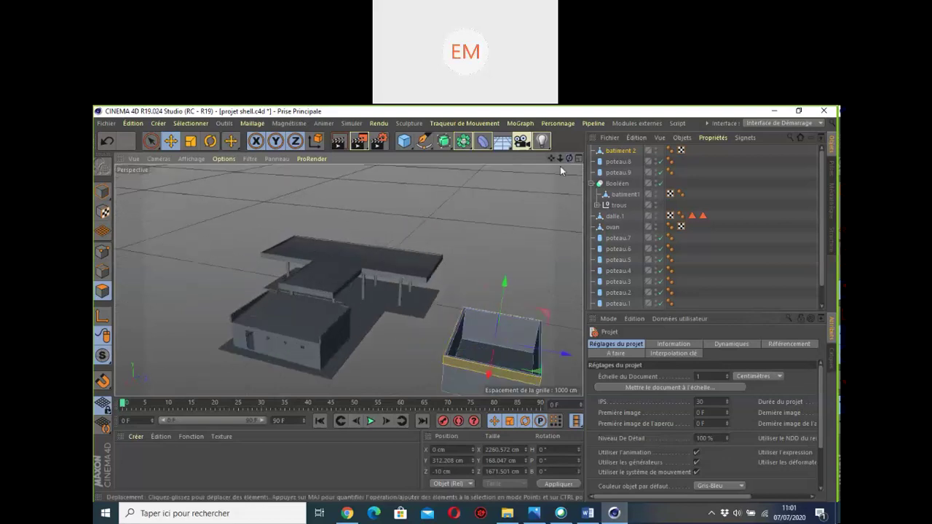
alt+drag(367, 310, 350, 275)
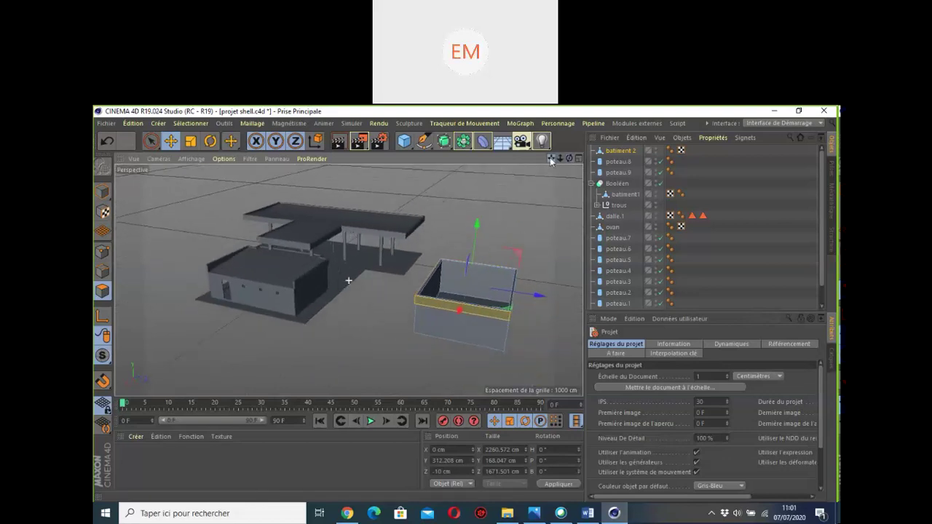
Step: Launch the Snipping Tool via search 'cap' and capture the 3D viewport area
click(105, 513)
text(ca)
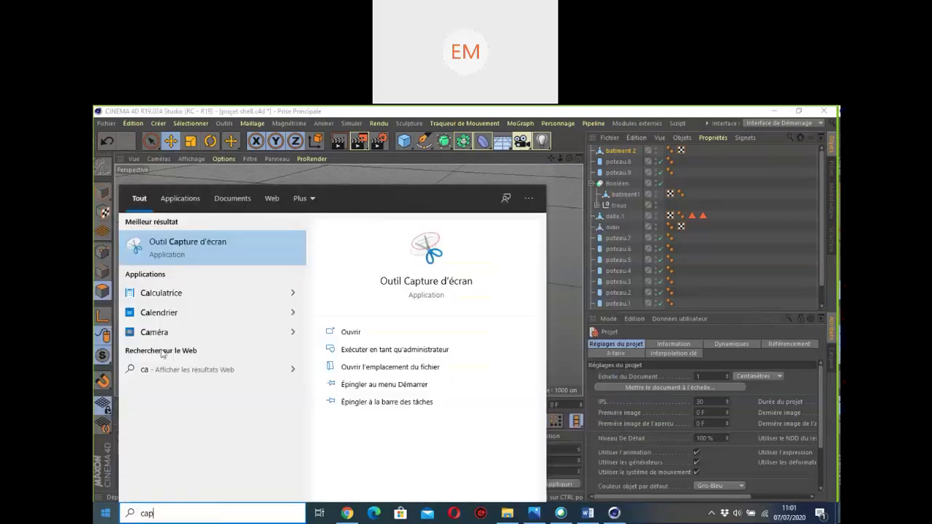
text(p)
click(203, 251)
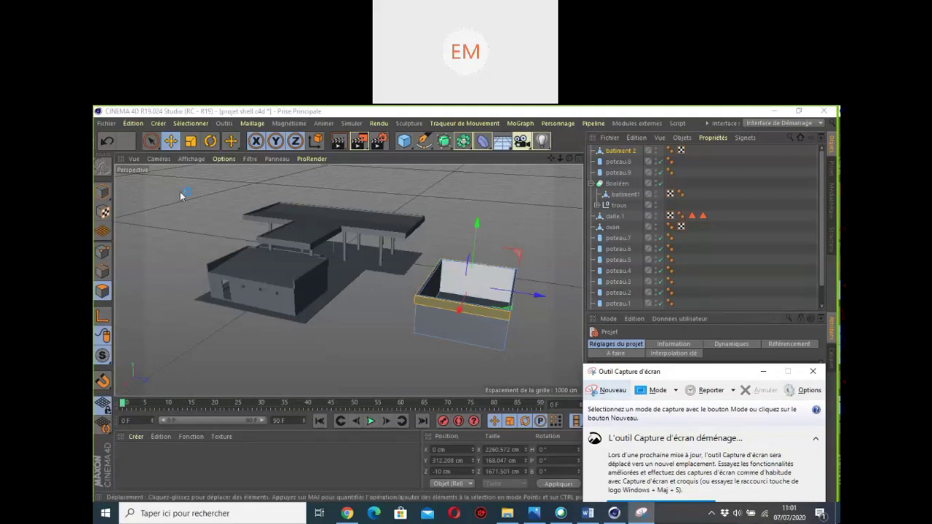
click(612, 391)
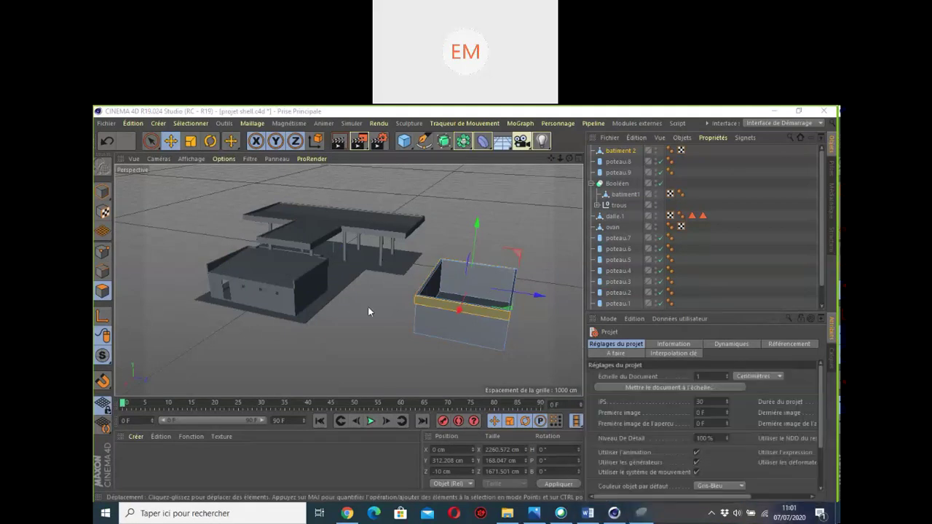
drag(121, 165, 583, 393)
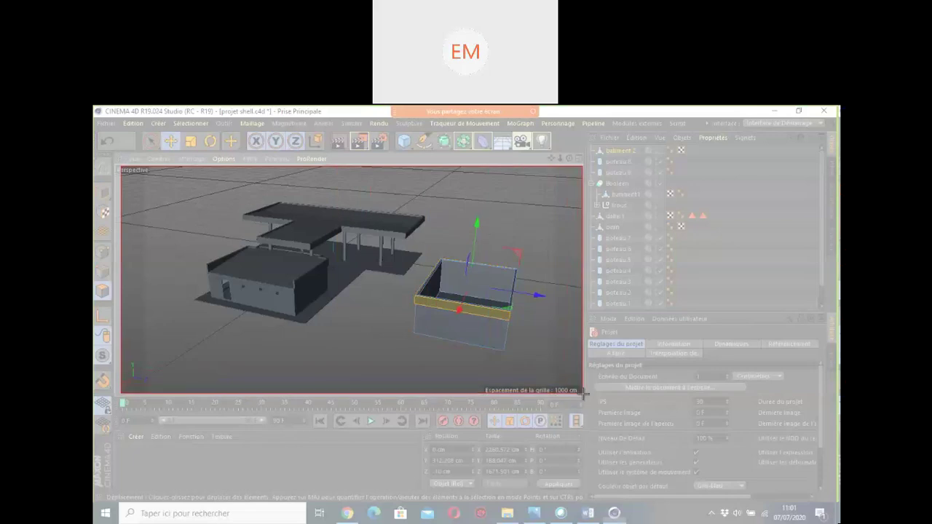
drag(585, 397, 585, 398)
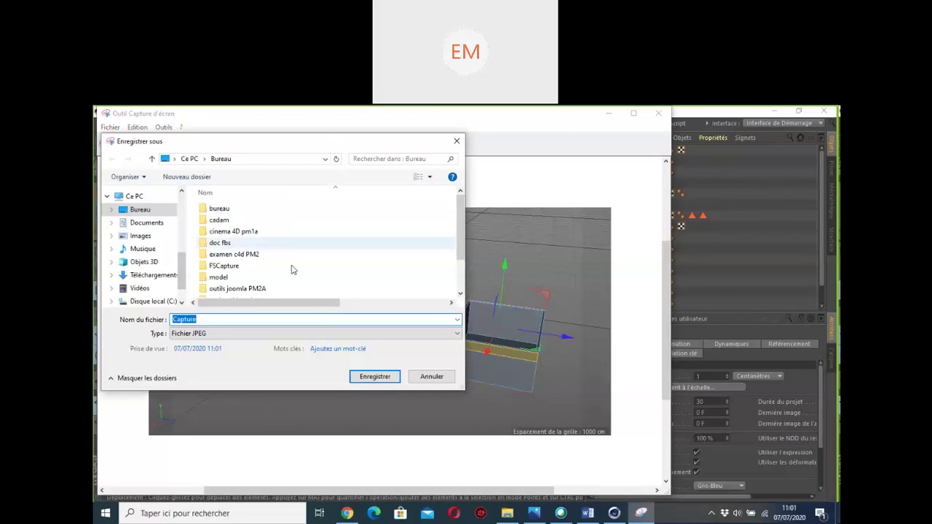
Step: Save the capture as the JPEG Capture in the projet c4d pm1a folder
scroll(289, 270, down, 2)
click(228, 257)
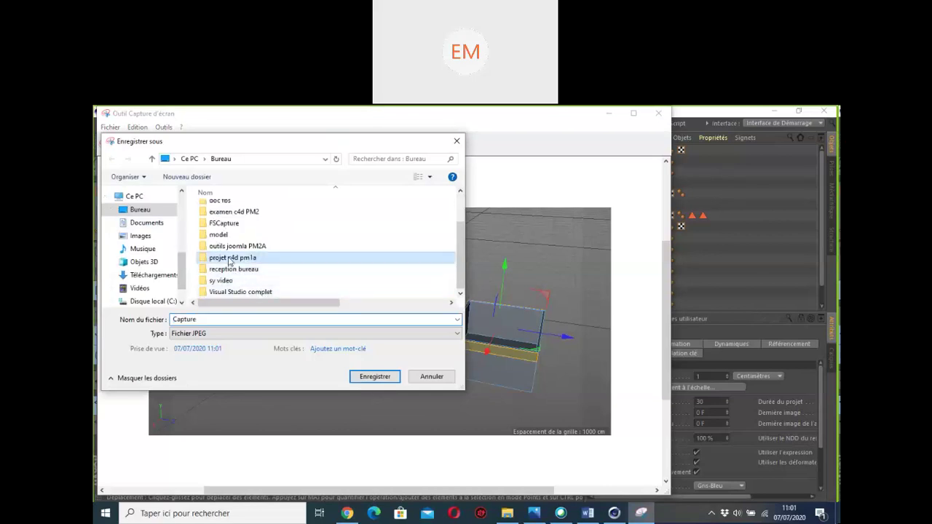
double_click(228, 257)
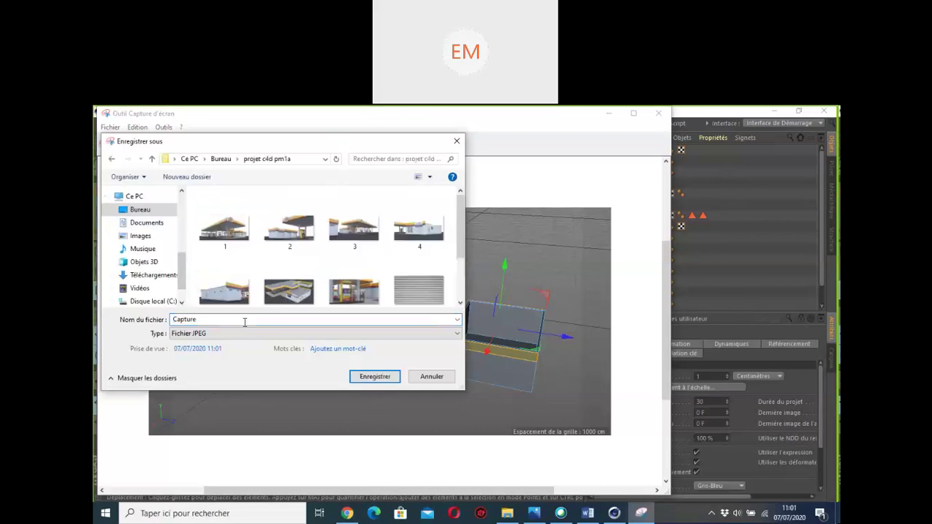
click(375, 376)
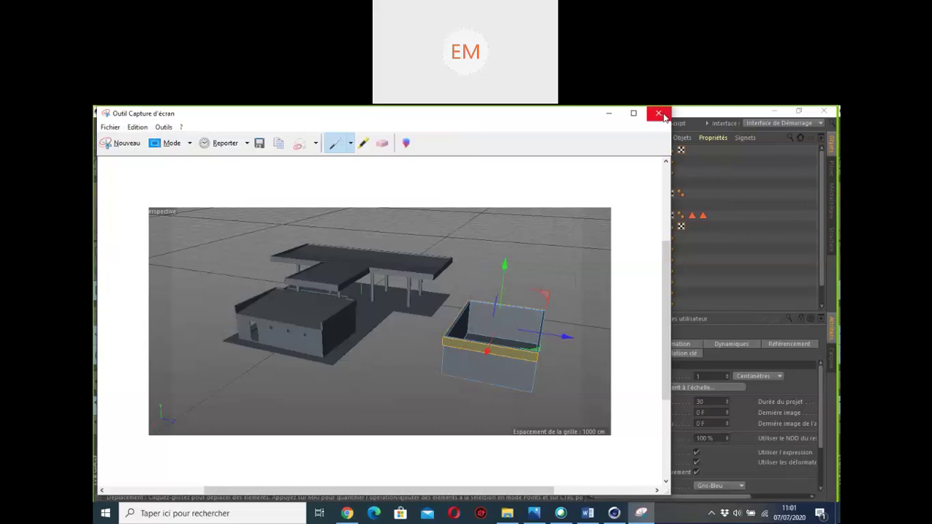
Step: Close the Snipping Tool and quit Cinema 4D without saving changes
click(659, 114)
click(823, 111)
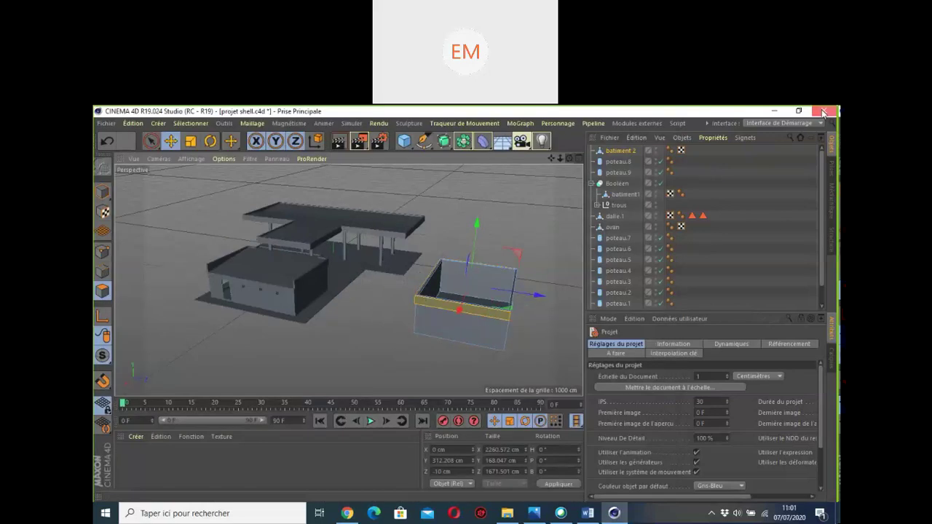
click(500, 350)
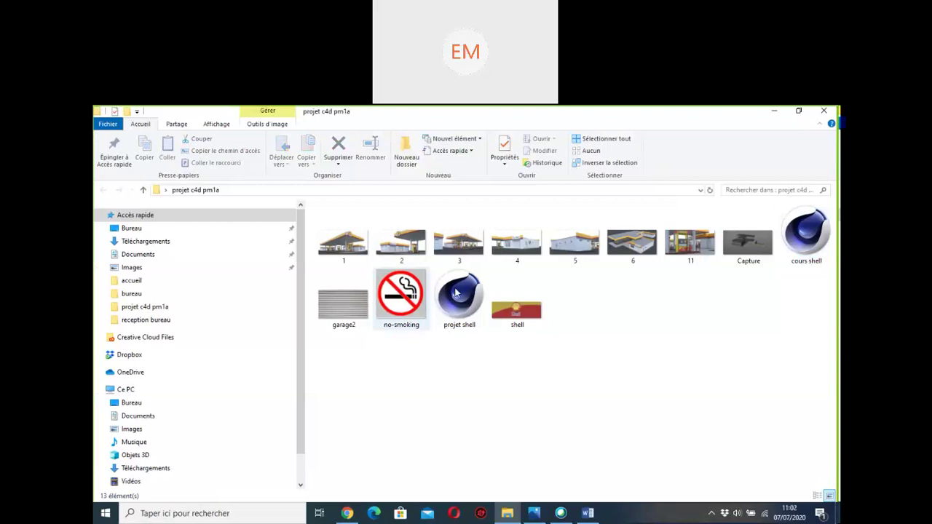
Step: Select the projet shell and cours shell files and move them out to the desktop
click(459, 297)
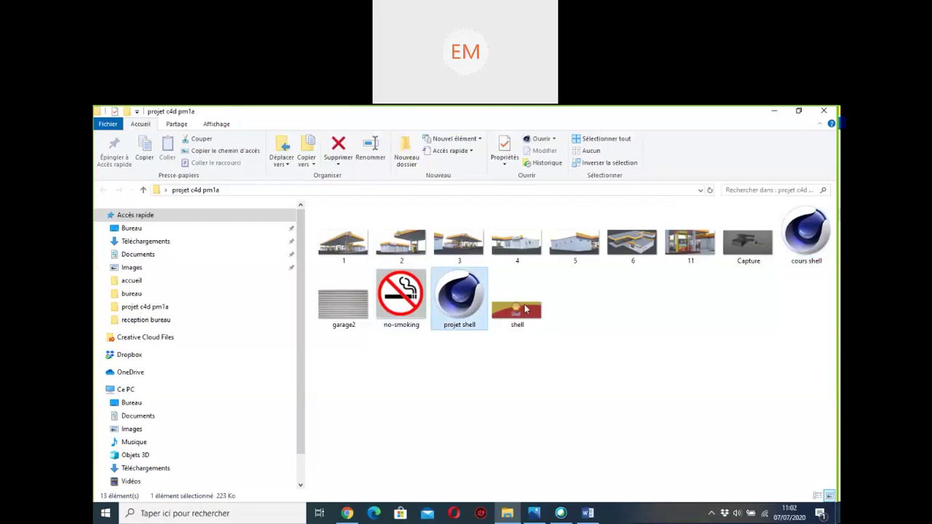
click(820, 246)
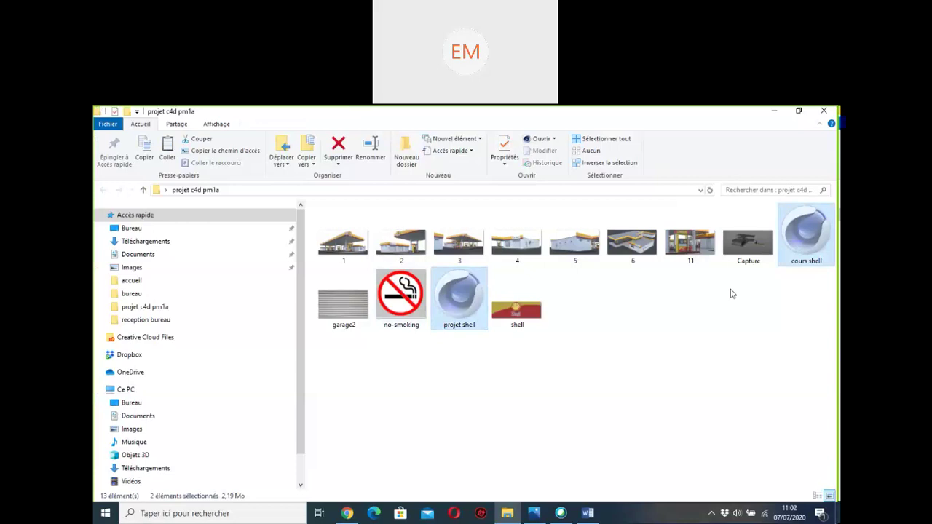
click(775, 114)
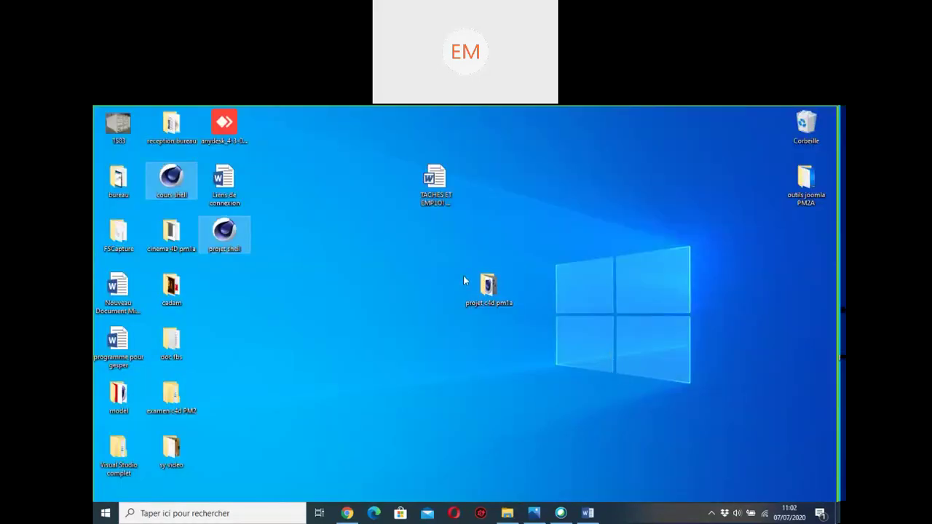
Step: Close the projet c4d pm1a window and right-drag the folder to bring up its archiving menu
double_click(489, 289)
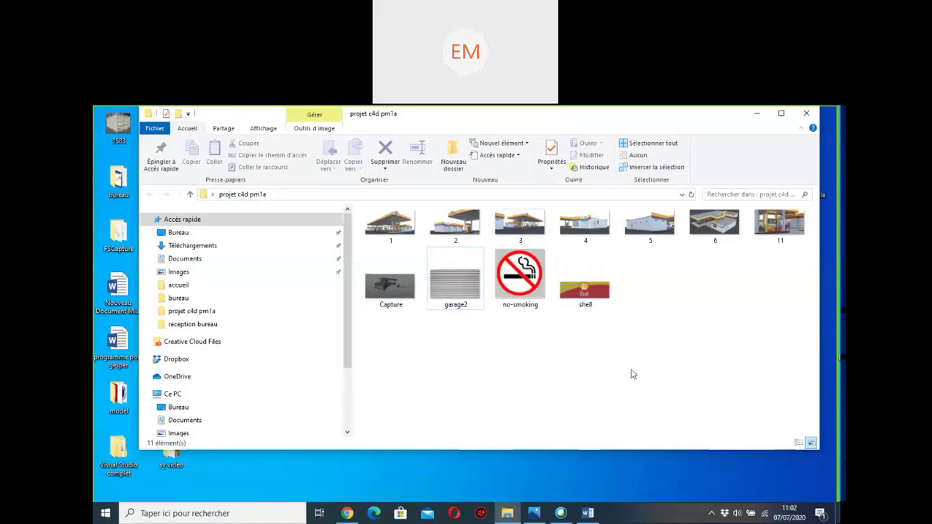
click(806, 114)
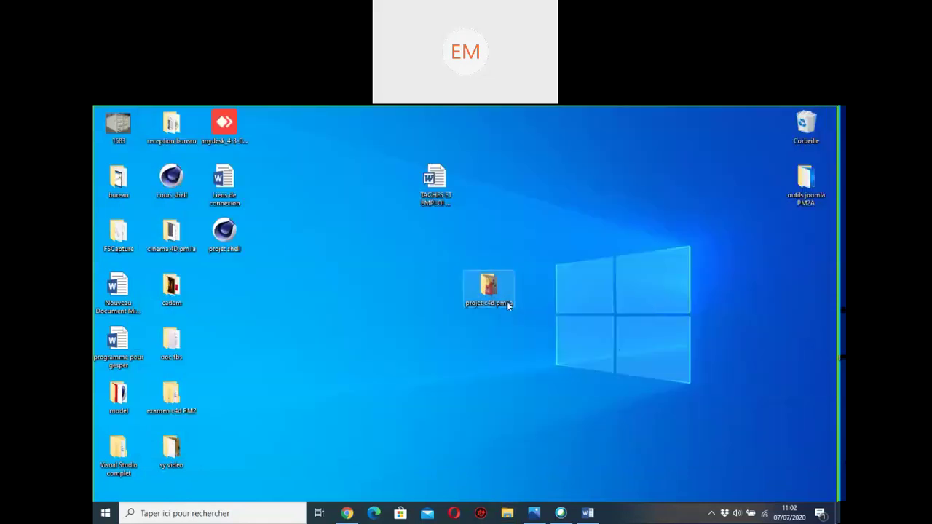
drag(502, 300, 428, 347)
right_drag(428, 347, 435, 342)
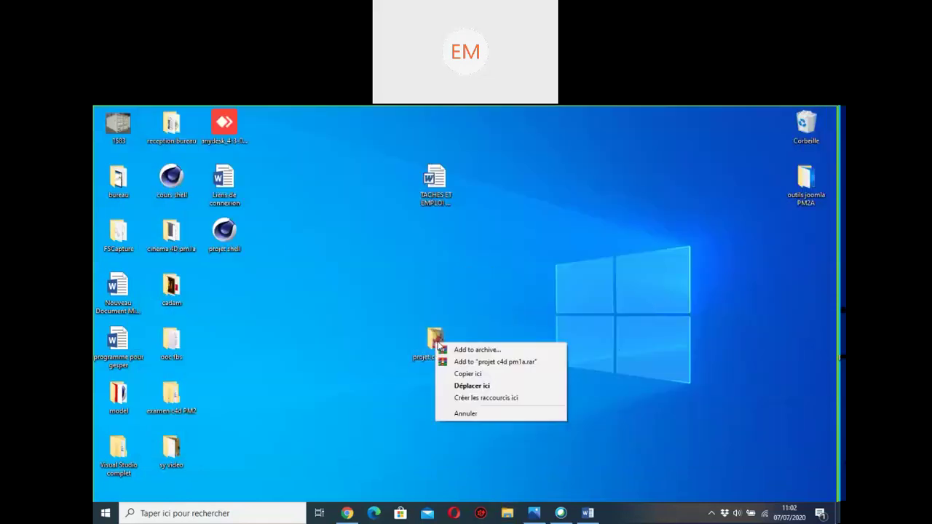
Step: Create a ZIP archive of projet c4d pm1a with WinRAR's Add to archive
click(474, 350)
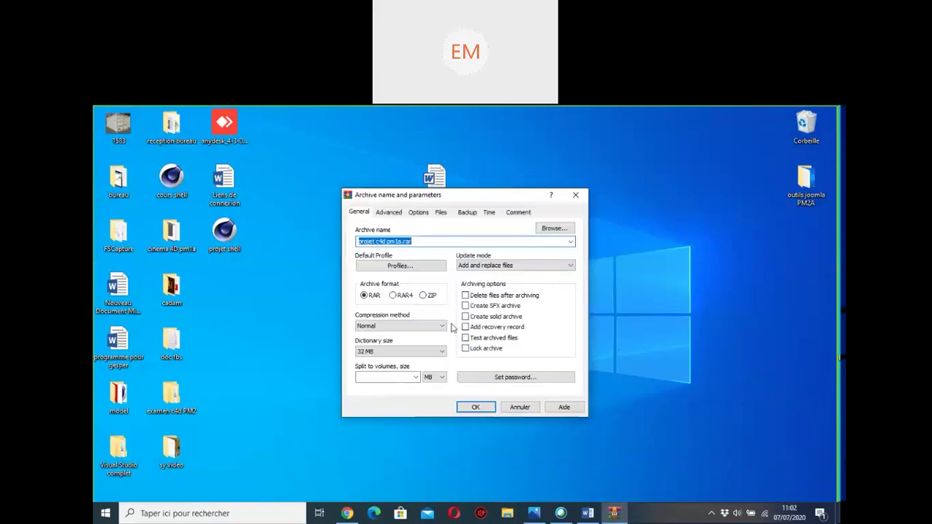
click(423, 295)
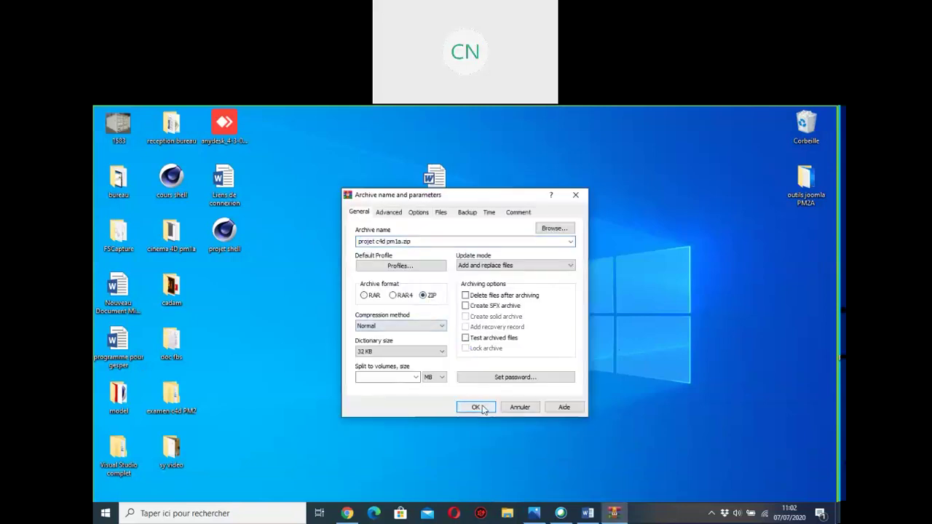
click(477, 407)
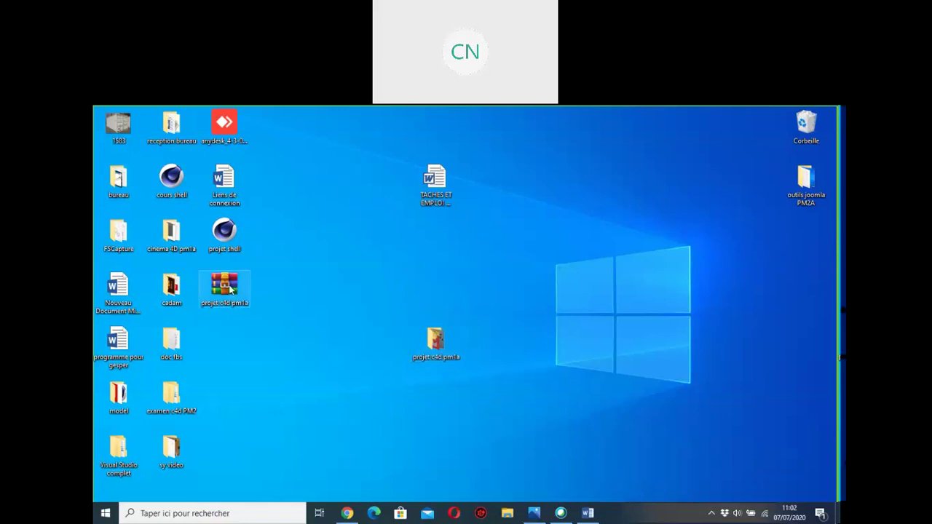
Step: Place the archive on the desktop and move cours shell and projet shell back into projet c4d pm1a
drag(232, 290, 557, 292)
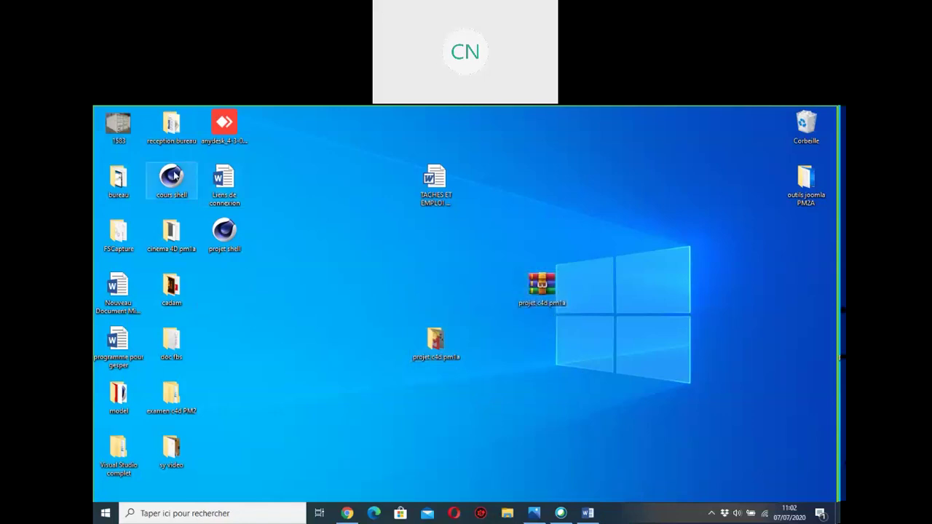
drag(175, 175, 436, 340)
drag(225, 233, 435, 341)
drag(541, 286, 653, 333)
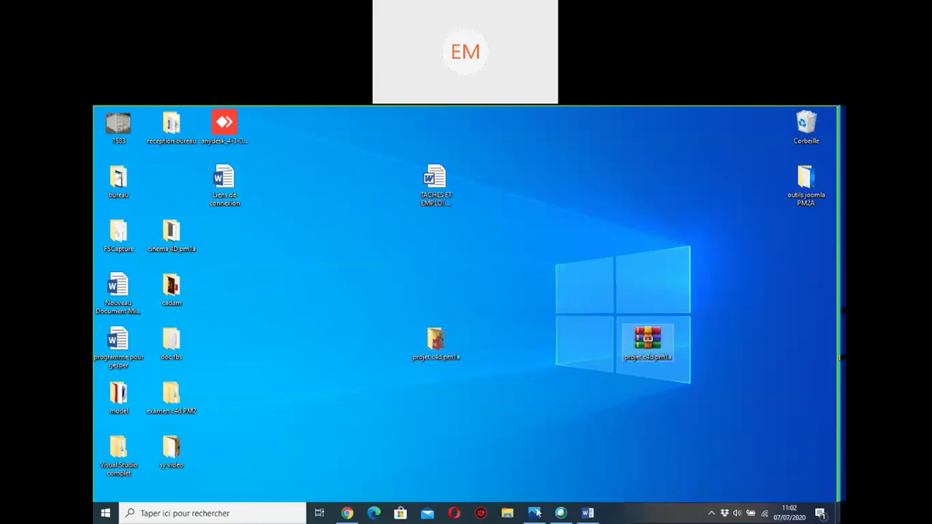
Step: In Chrome, sign in with the saved account e-mail and the account password to reach Gmail
click(348, 514)
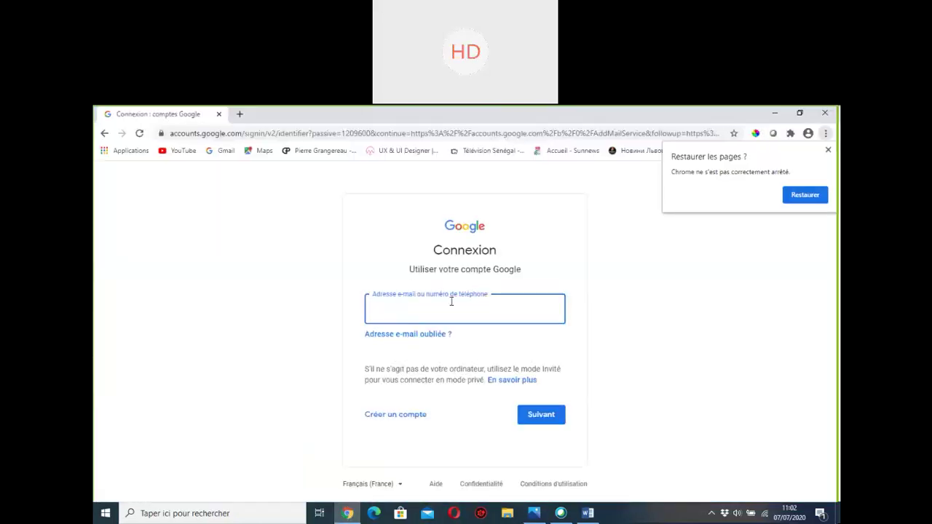
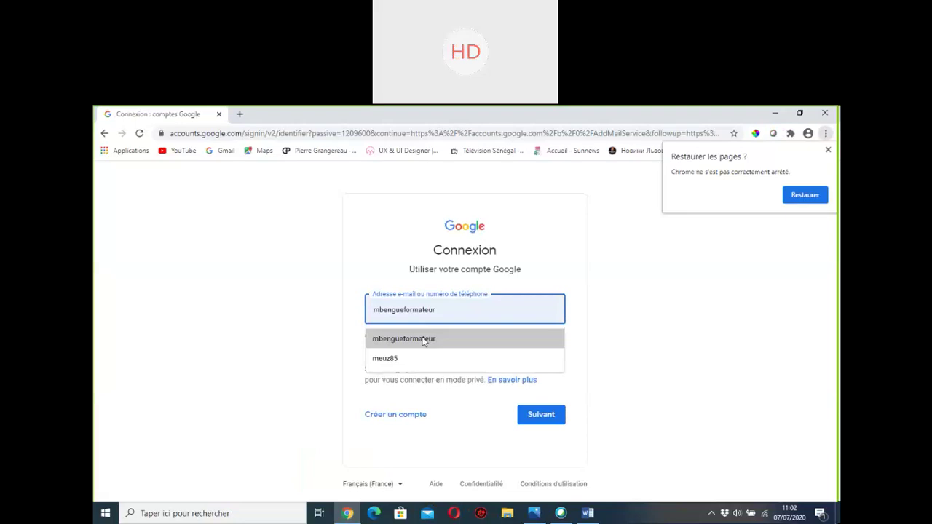
click(426, 338)
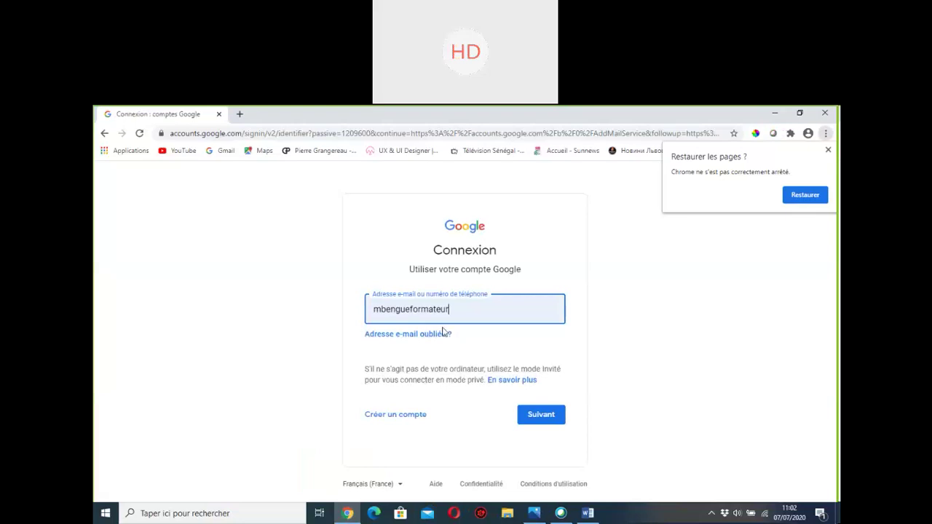
click(534, 415)
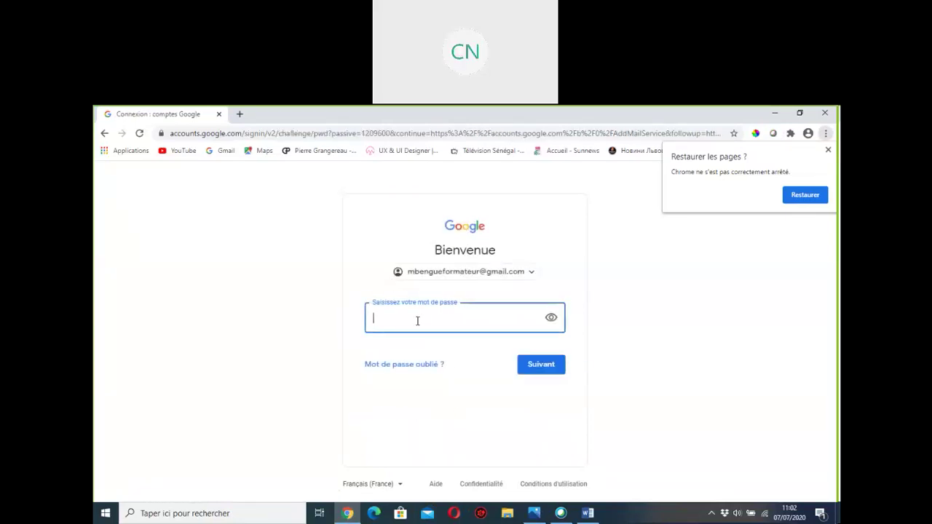
text(••••••••••••)
key(Return)
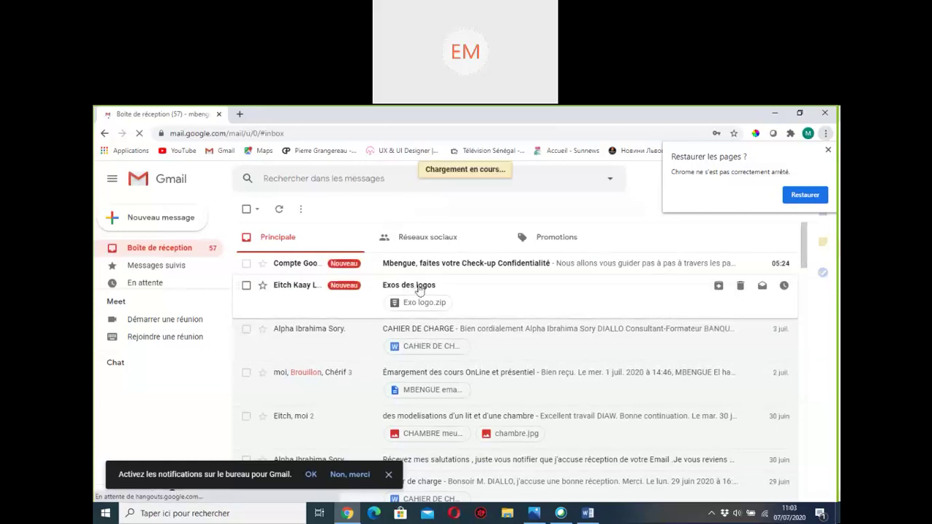
Step: Open the Exos des logos email and download its Exo logo.zip attachment
click(420, 291)
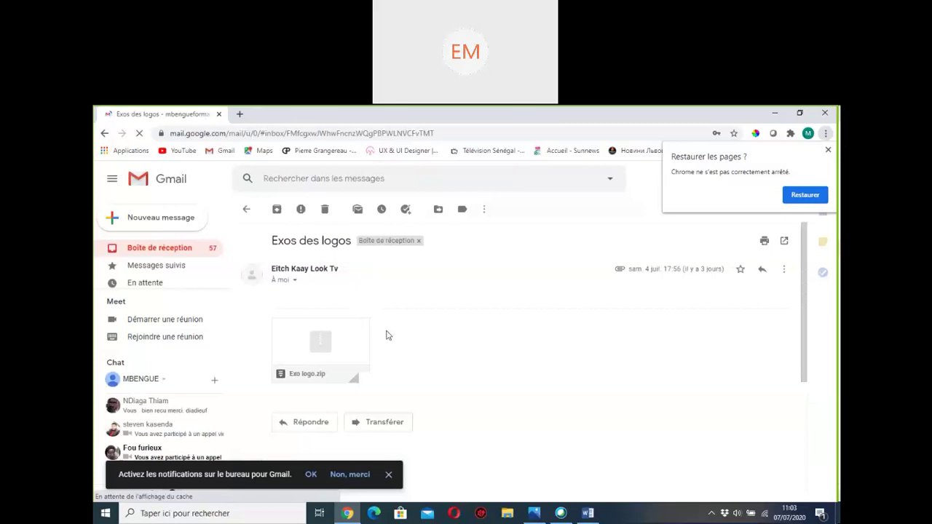
scroll(391, 338, down, 3)
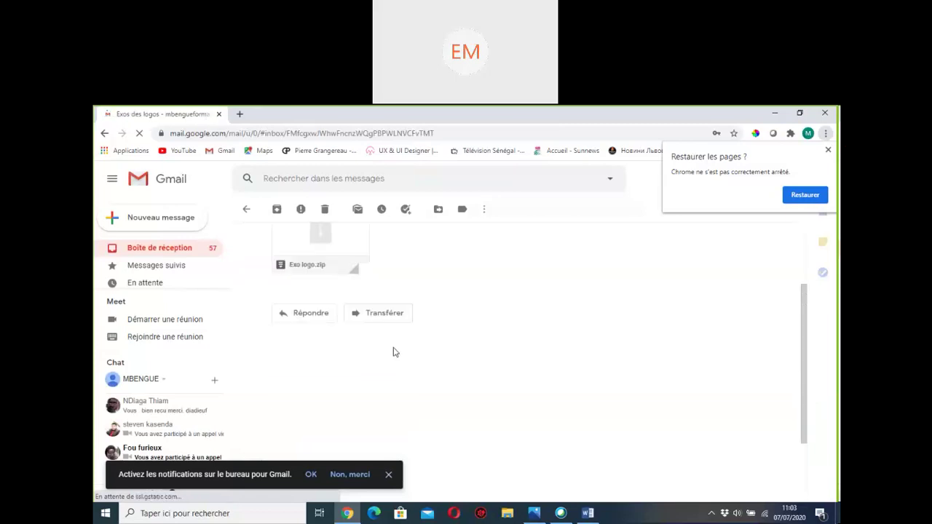
scroll(397, 353, up, 3)
mouse_move(299, 347)
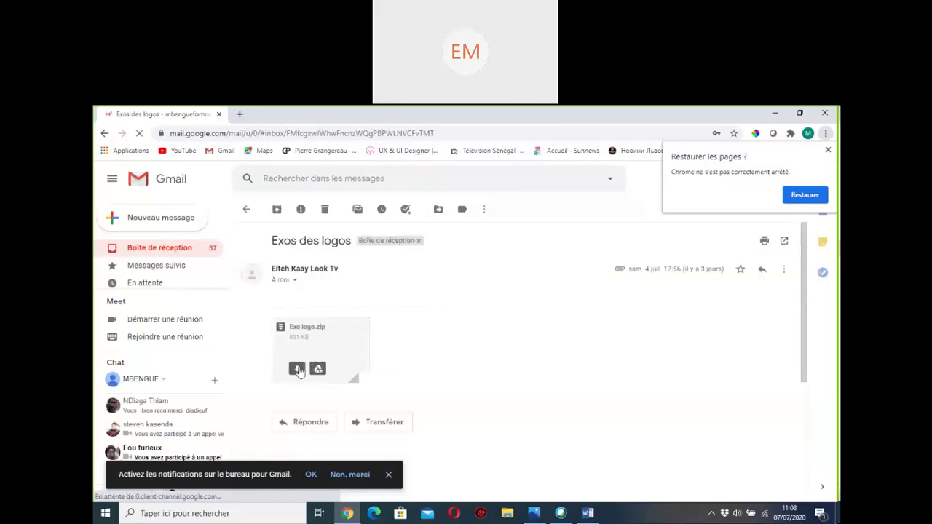
click(297, 368)
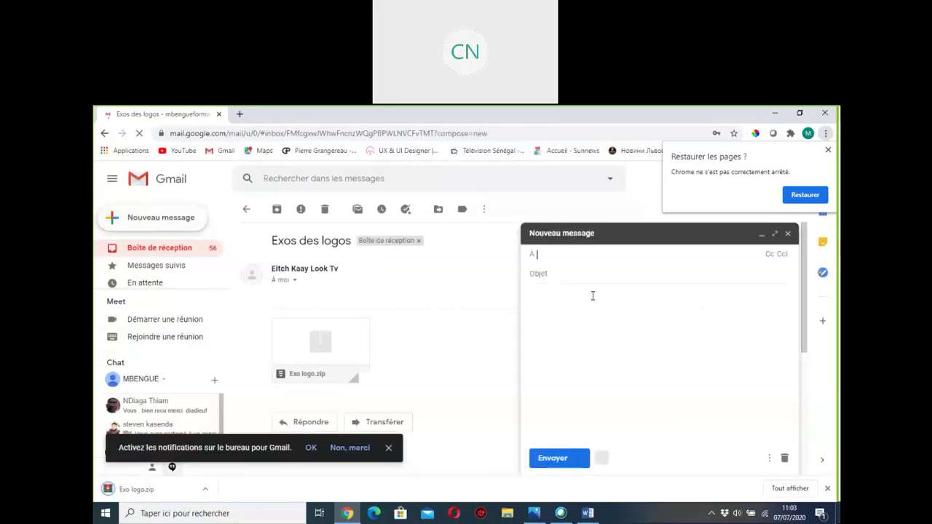
Step: Add four recipients to the new message by picking contacts from the À field suggestions
text(ei)
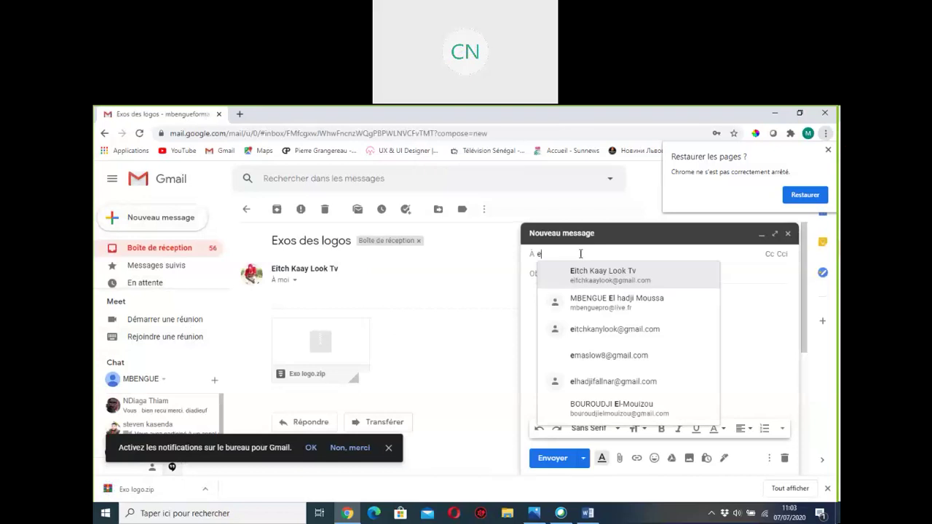
click(582, 276)
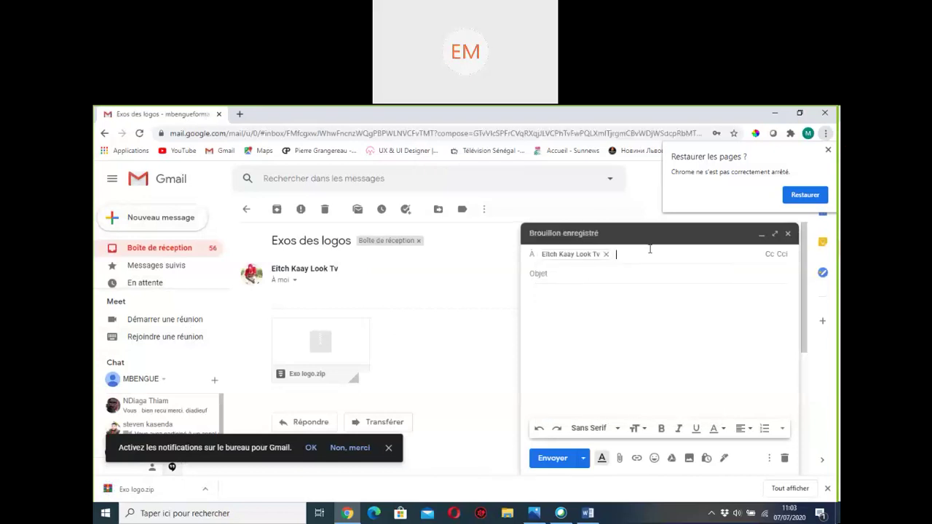
text(c)
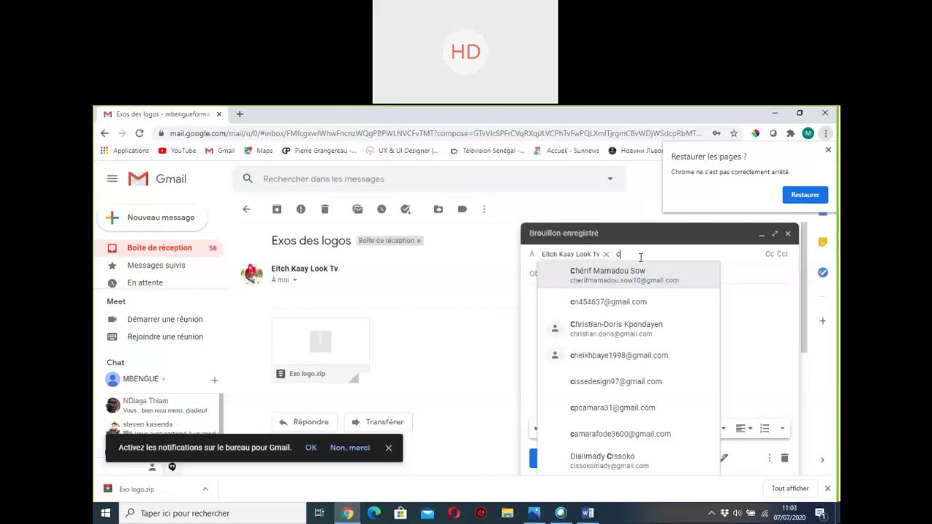
text(n)
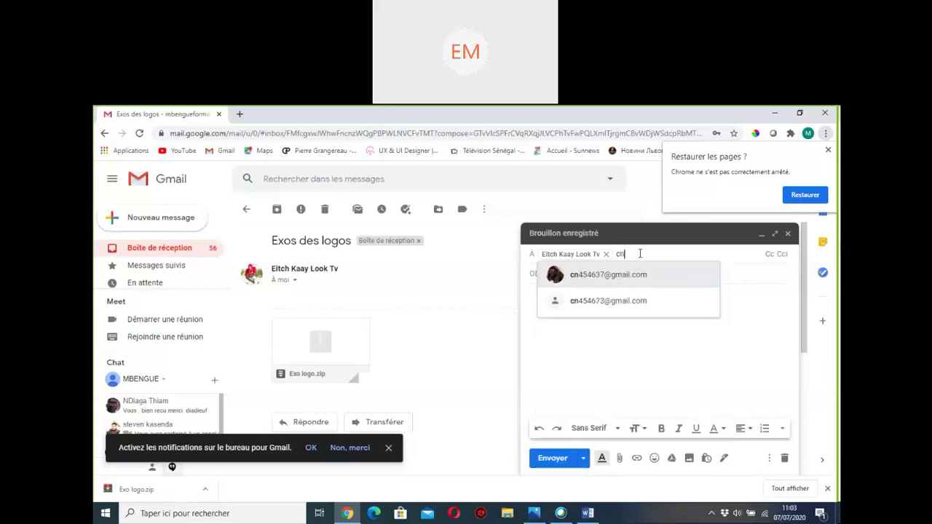
click(609, 277)
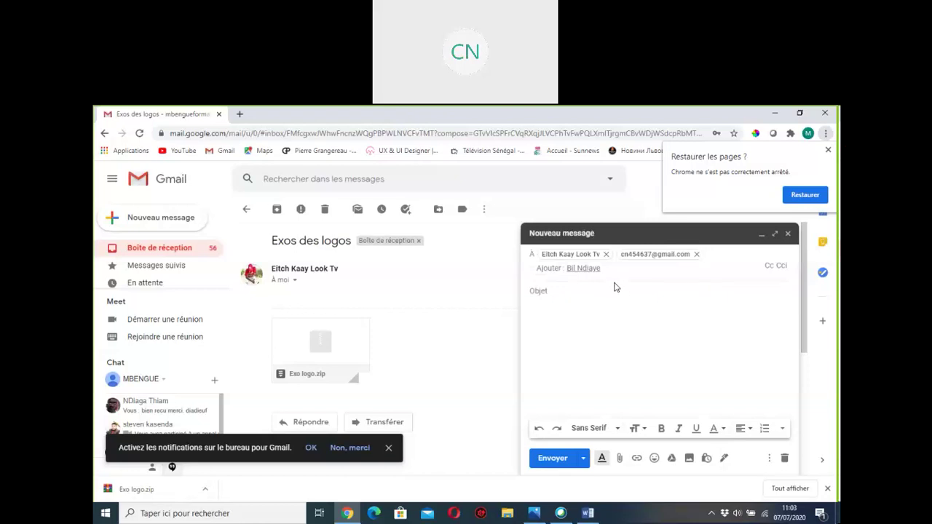
text(i)
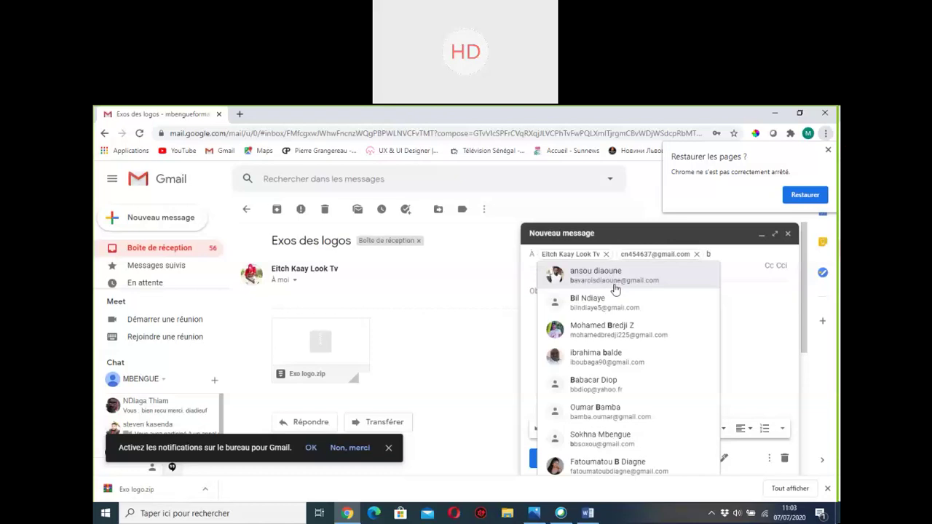
click(599, 279)
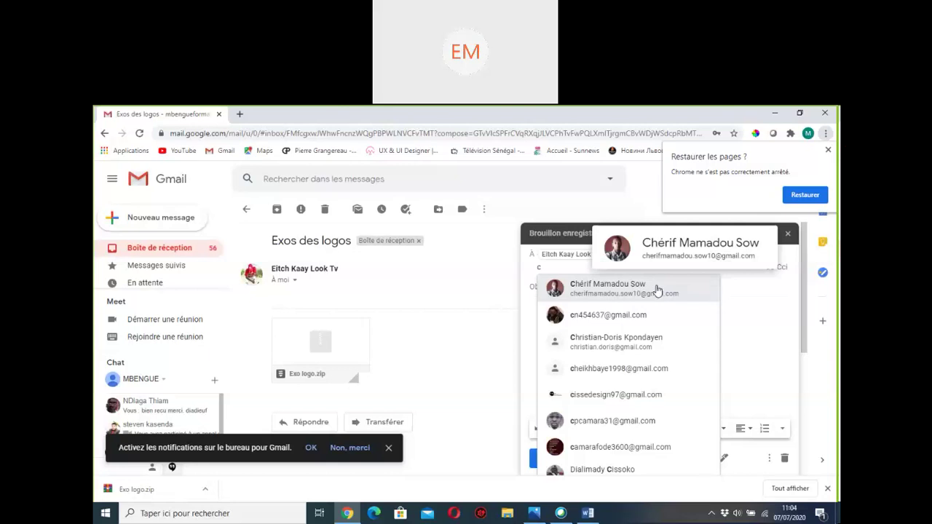
click(655, 289)
text(s)
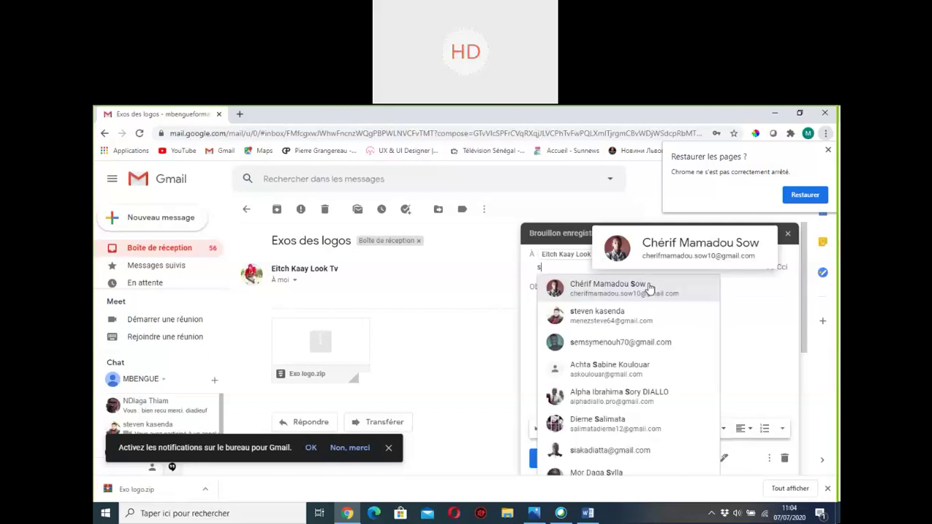
text(e)
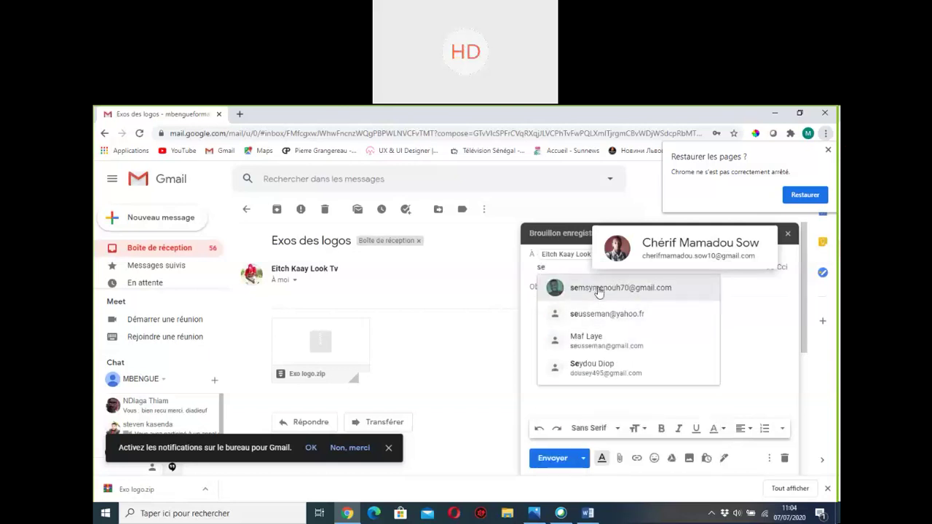
click(602, 291)
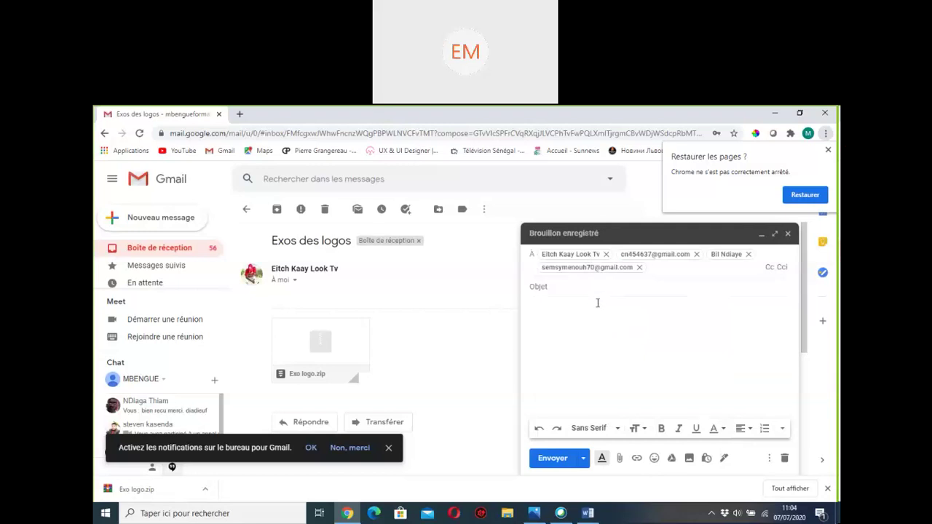
Step: Enter the subject station service and move into the message body
click(584, 289)
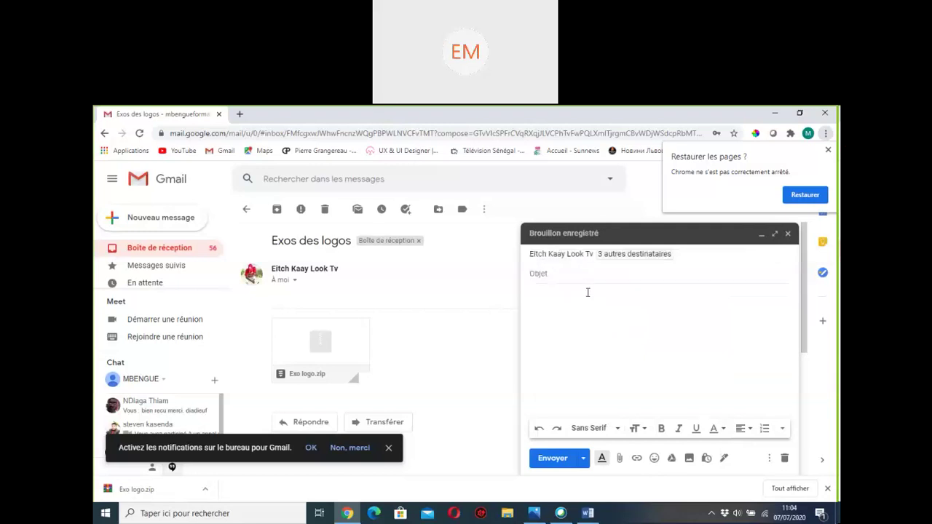
text(st)
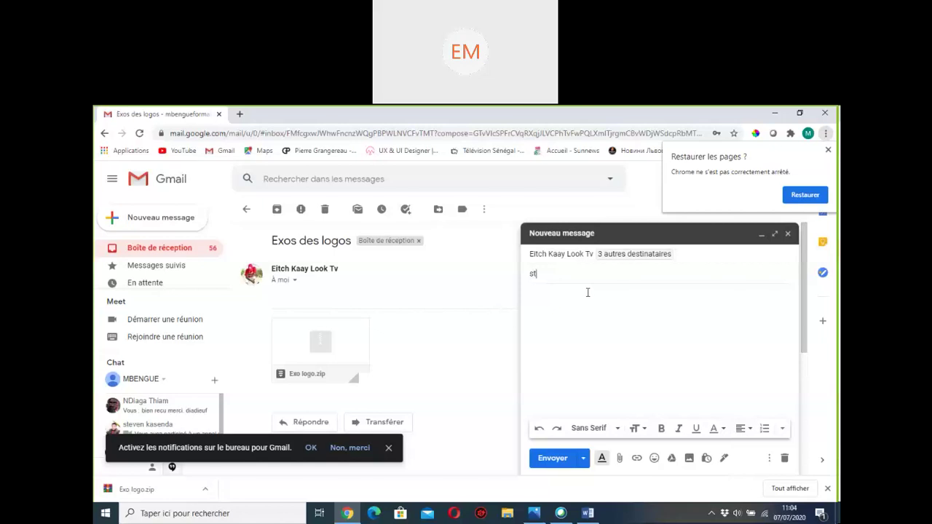
text(ation service)
click(604, 328)
Step: Drag projet c4d pm1a.zip from the desktop into the message as an attachment and send it
click(837, 514)
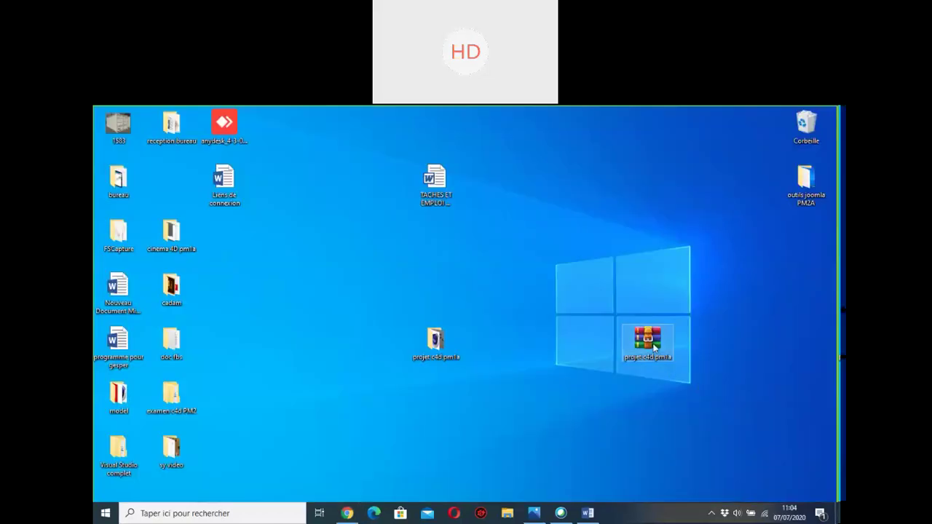
drag(642, 351, 656, 319)
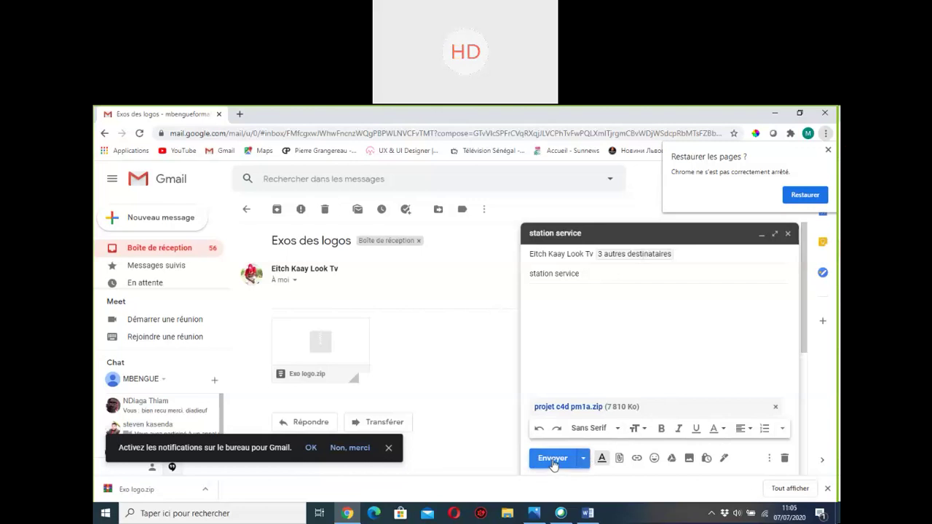
click(553, 459)
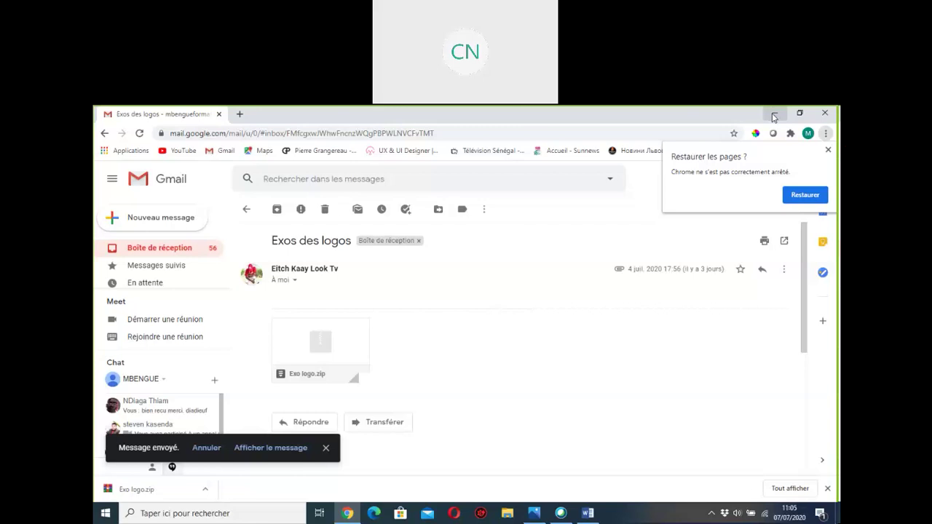
Step: Minimize Chrome, toggling it from the taskbar a few times, leaving the desktop visible
click(774, 115)
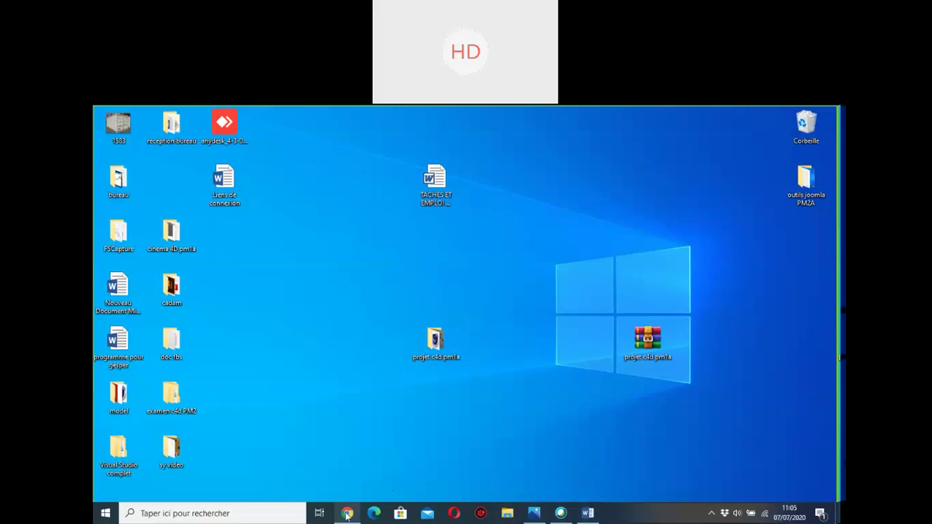
mouse_move(348, 514)
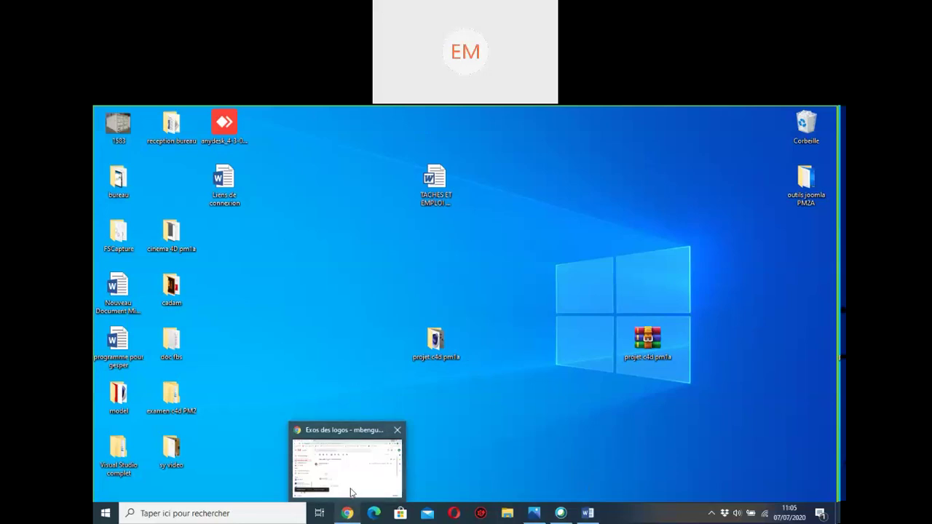
click(349, 514)
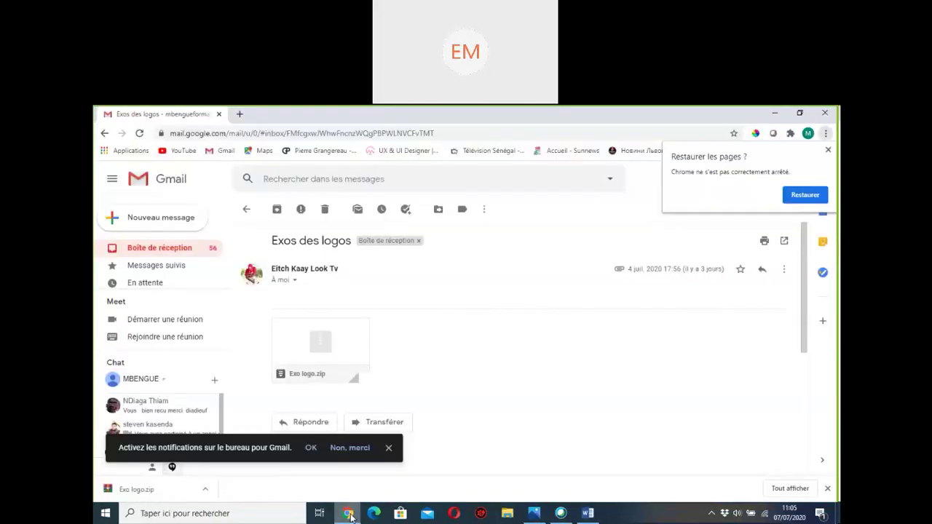
click(349, 514)
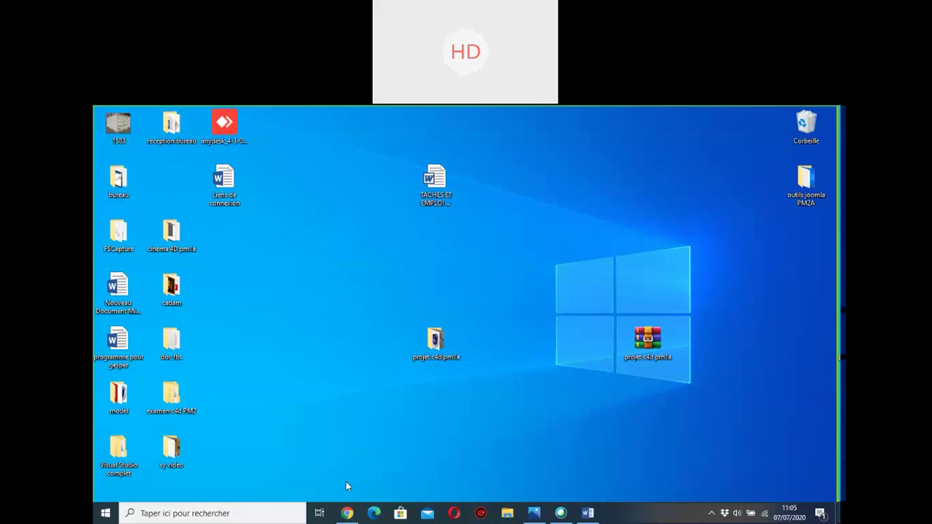
click(348, 514)
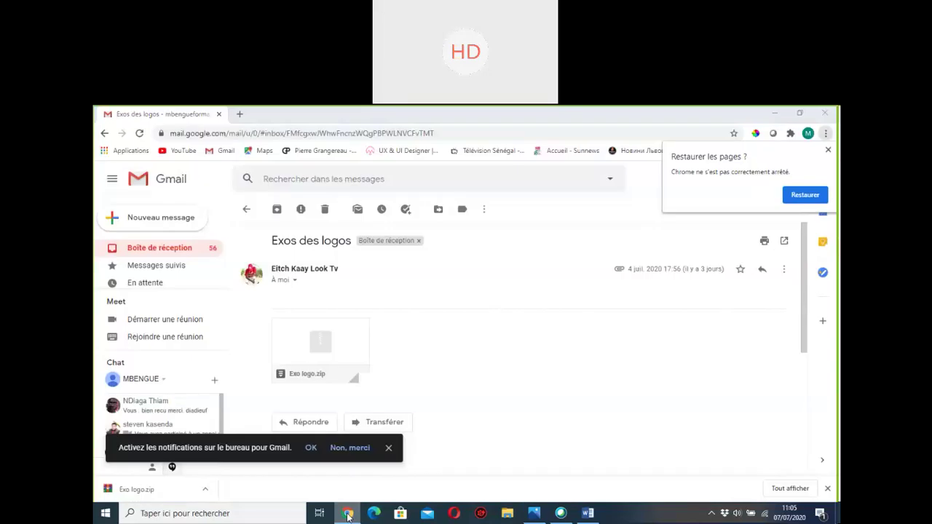
click(772, 113)
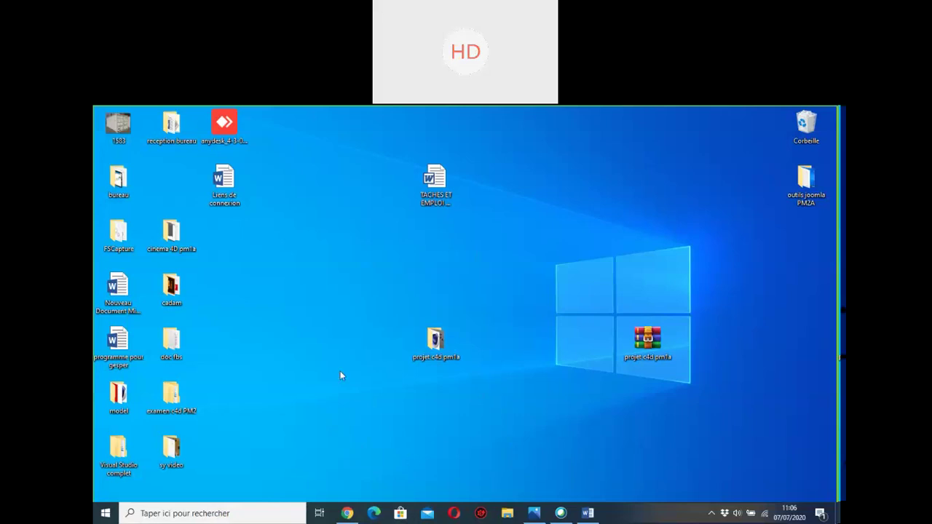
click(348, 513)
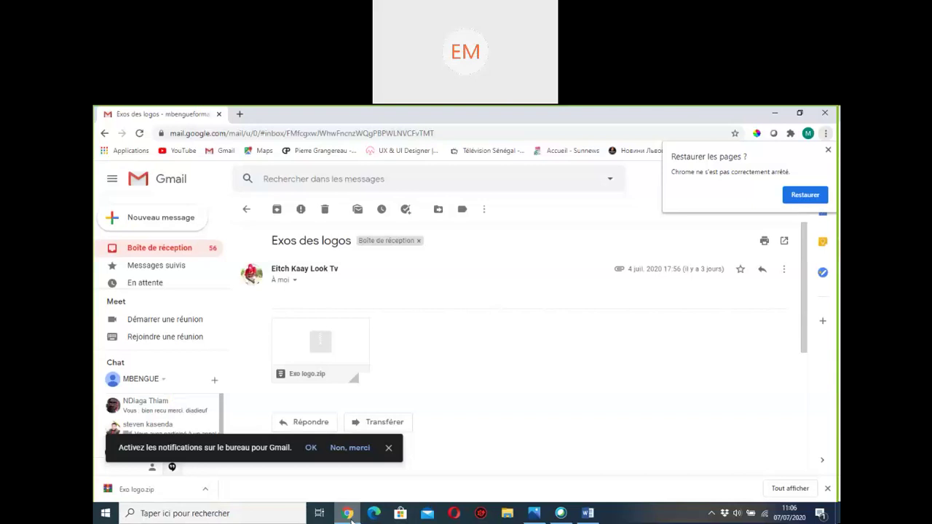
click(348, 513)
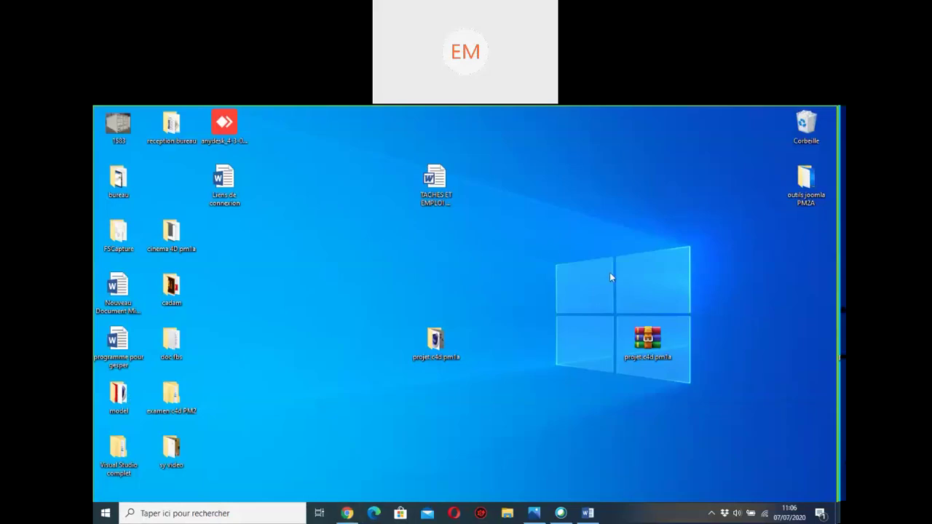